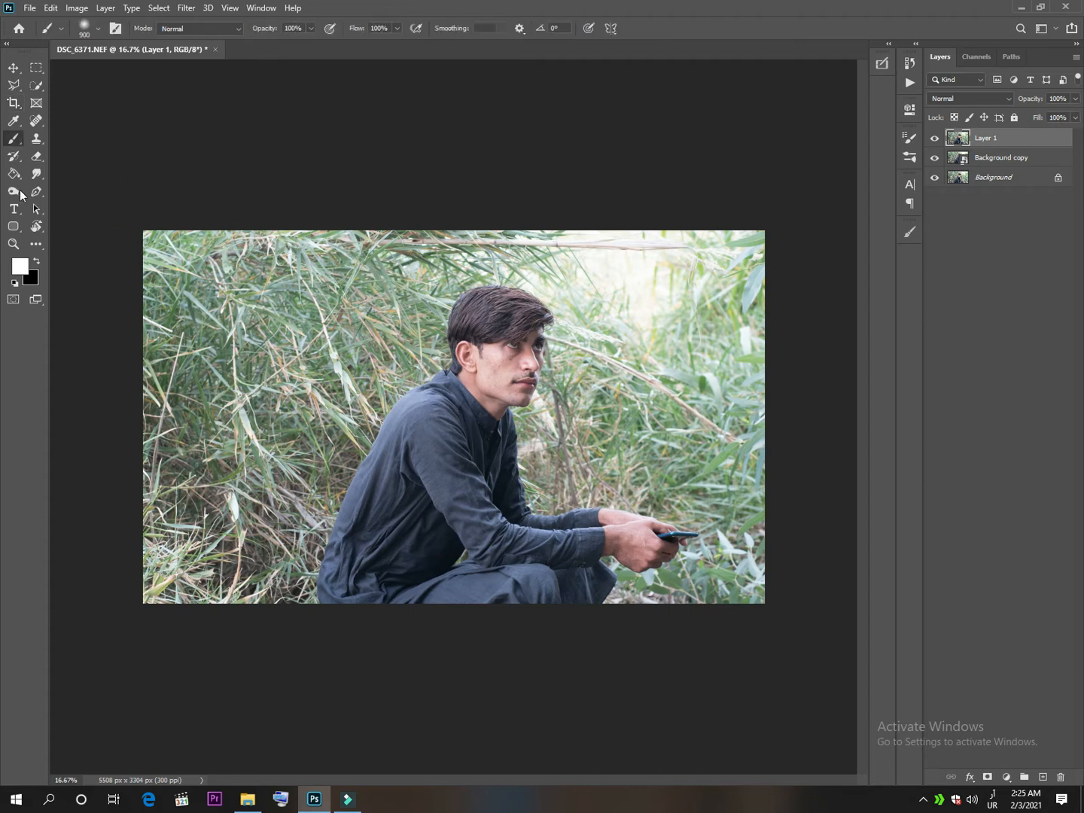
Remove the dark spots and blemishes from the man's cheek and jaw with the Spot Healing Brush.
right_click(34, 126)
left_click(73, 121)
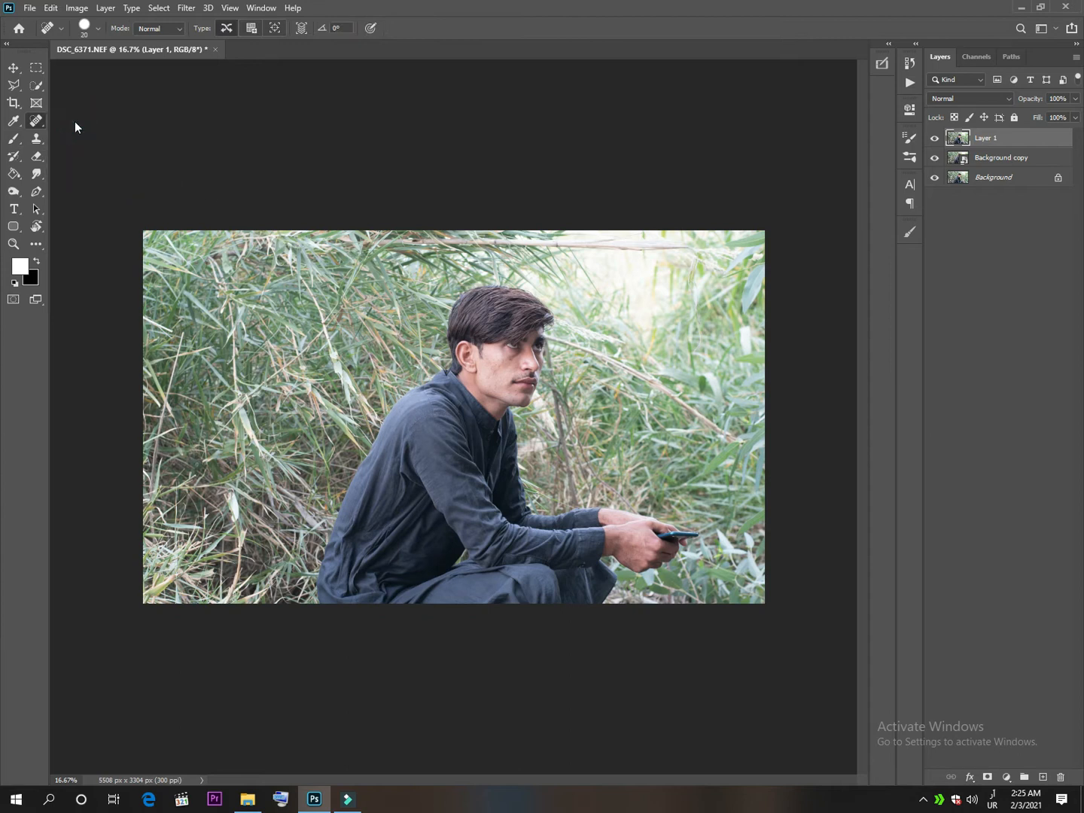
scroll(531, 424, "up", 3)
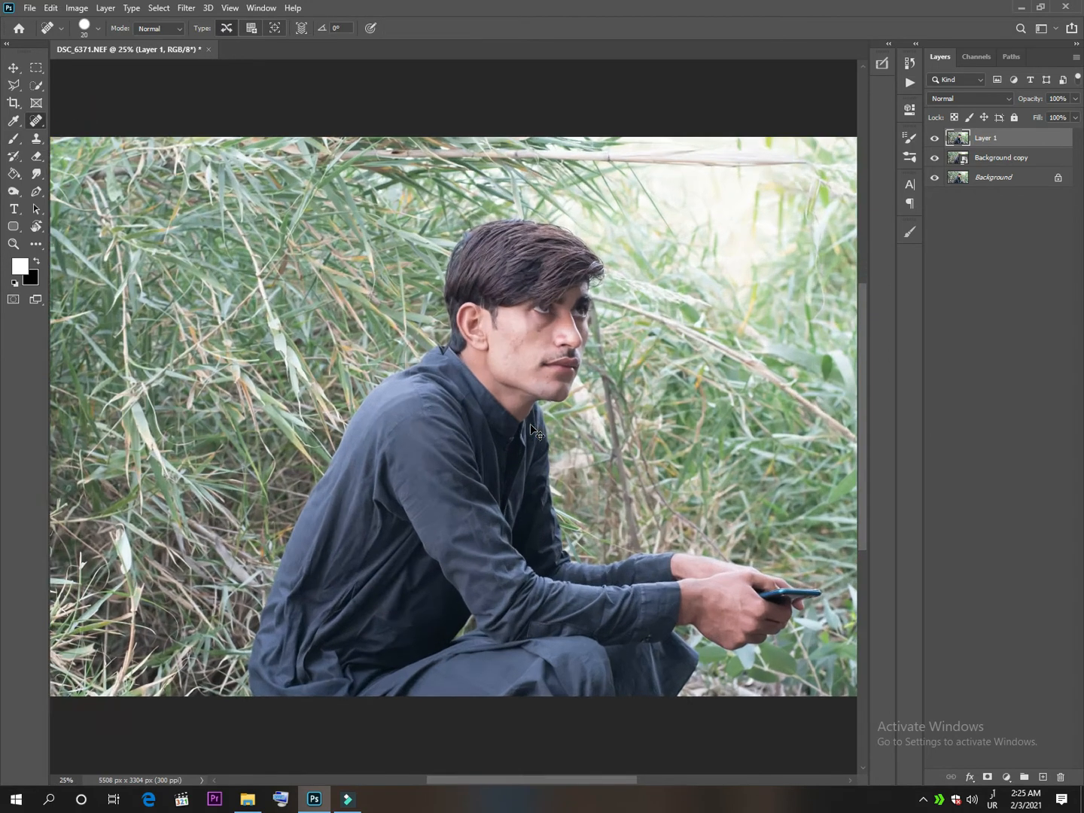
scroll(533, 429, "up", 1)
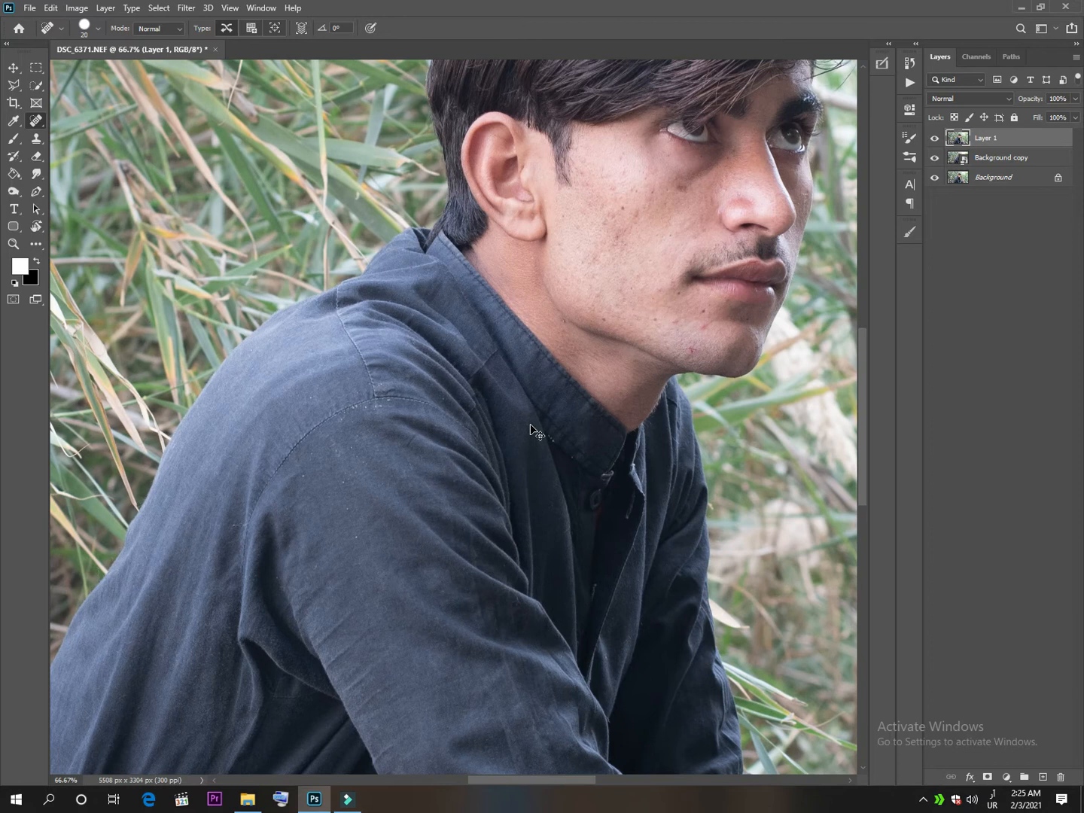
scroll(530, 427, "up", 1)
mouse_move(576, 384)
left_mouse_down()
mouse_move(404, 542)
mouse_move(336, 645)
left_mouse_up()
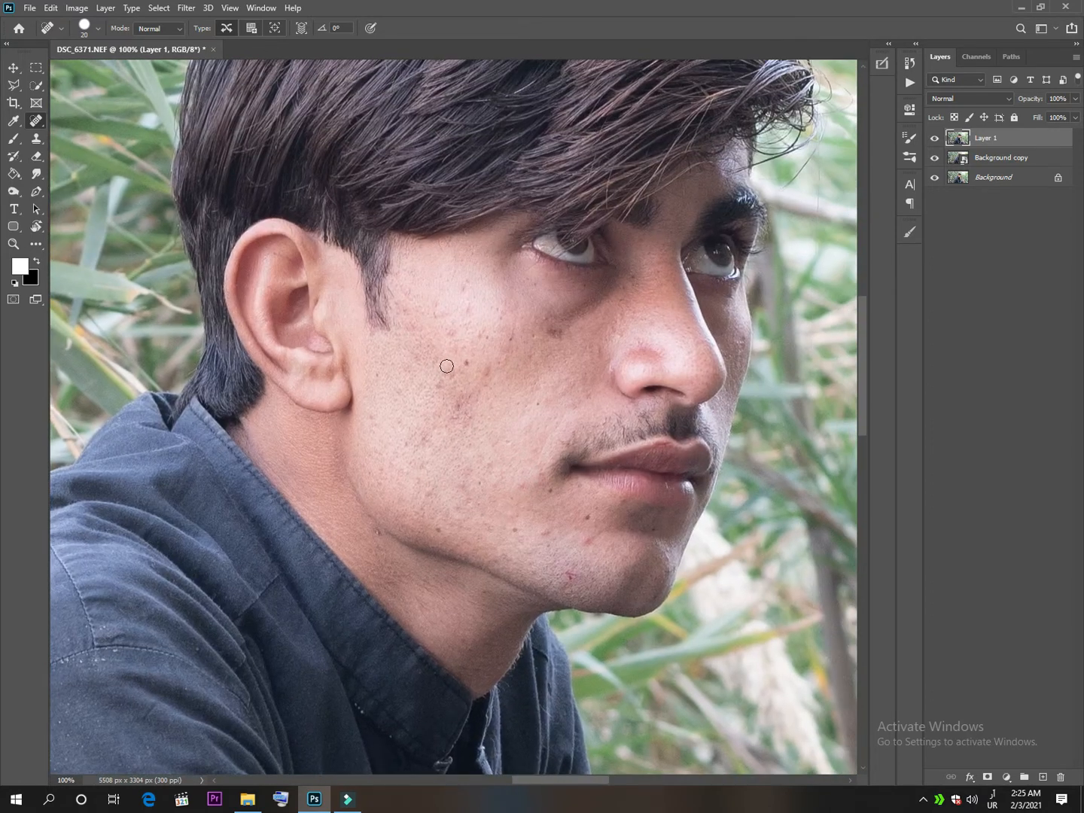
left_click(463, 403)
left_click(438, 386)
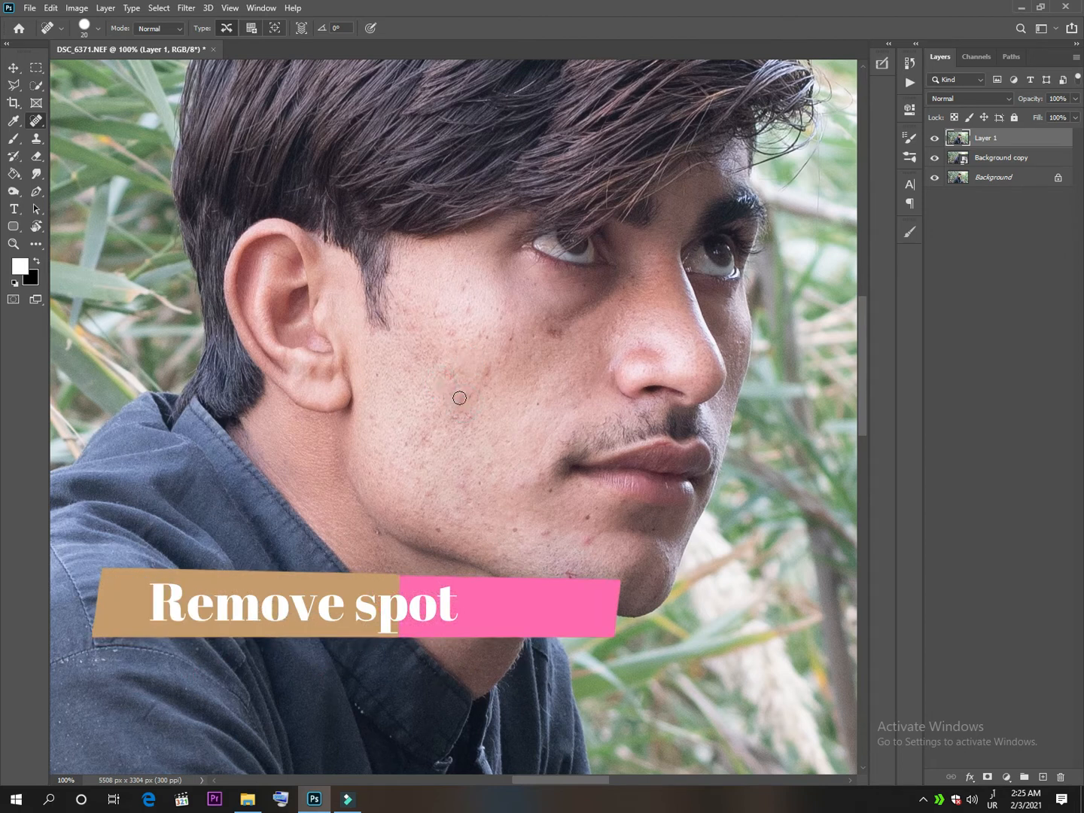
left_click(456, 410)
left_click(488, 367)
left_click(482, 484)
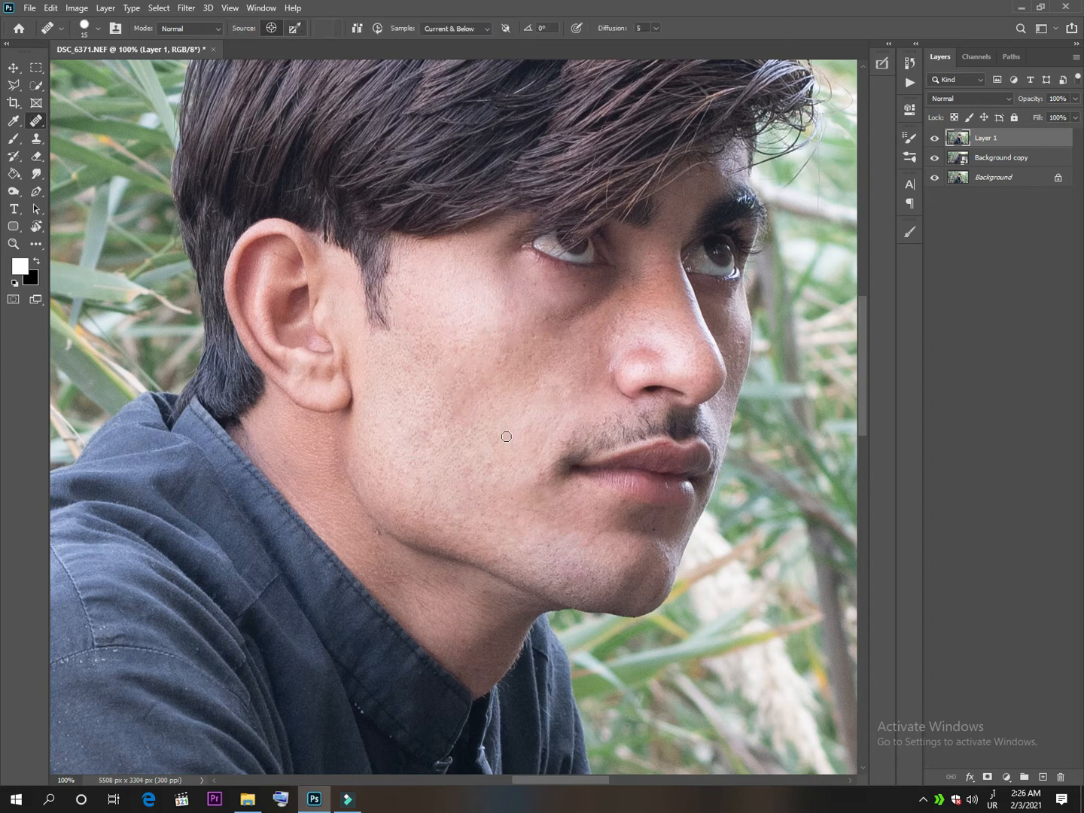
left_click(935, 139)
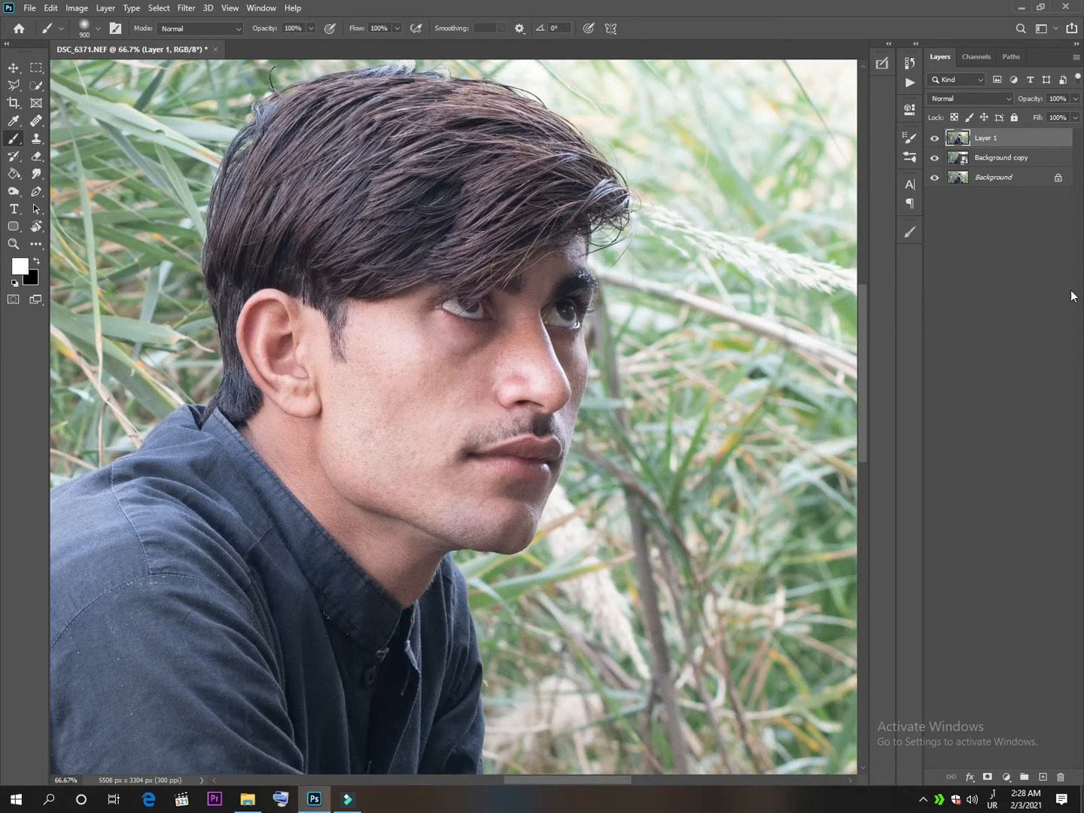
Flatten the image into a single background layer and duplicate that layer.
right_click(1002, 138)
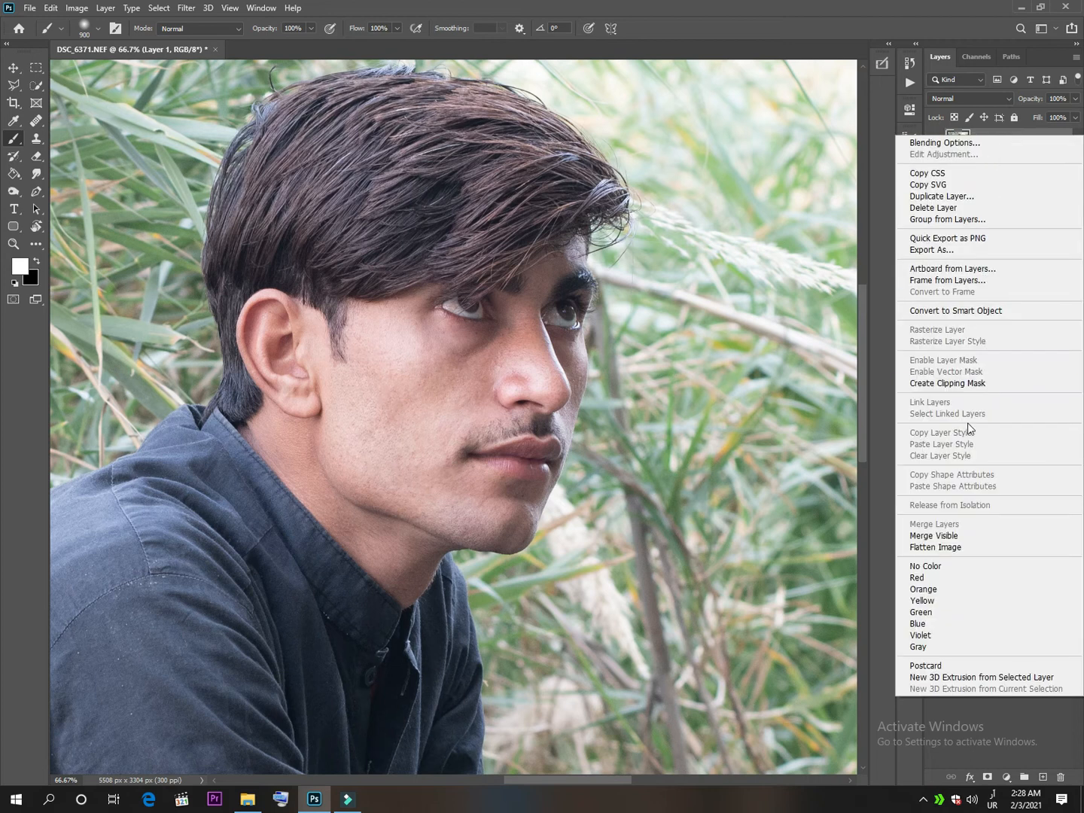
left_click(927, 547)
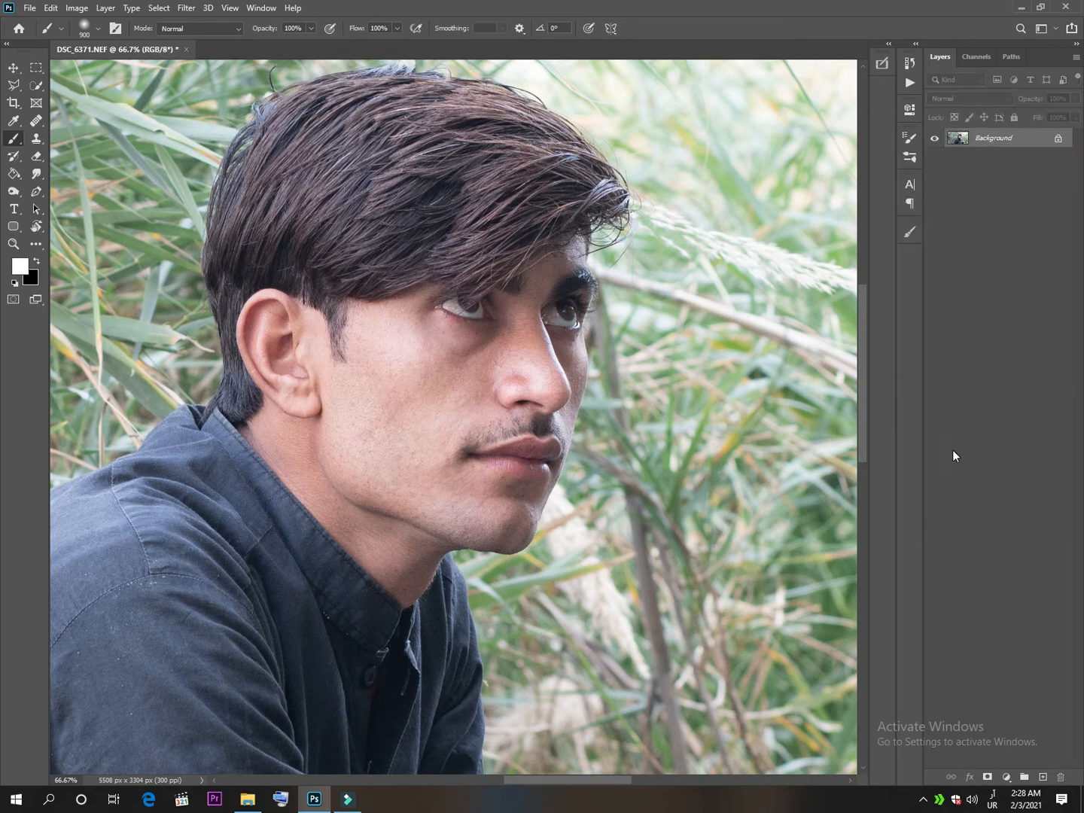
key("ctrl+j")
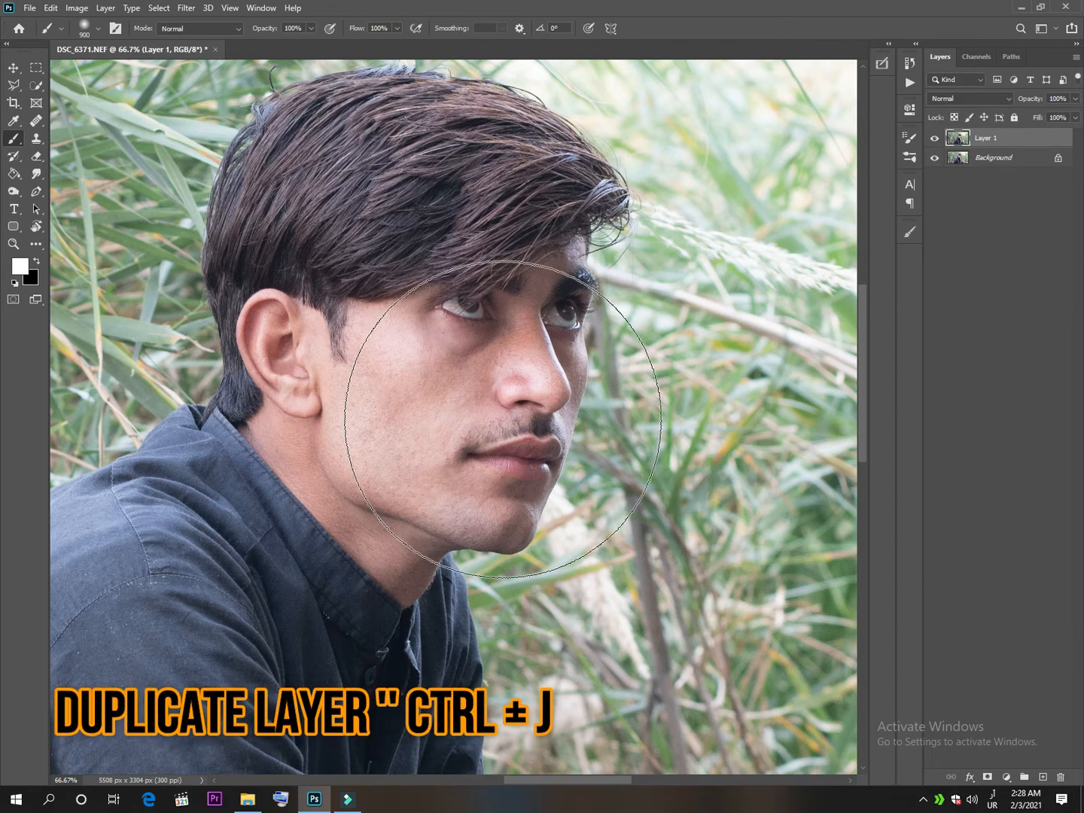
Reduce the Brush tool's size to 175.
key("bracketleft")
key("bracketleft")
key("bracketleft")
key("bracketleft")
key("bracketleft")
key("bracketleft")
key("bracketleft")
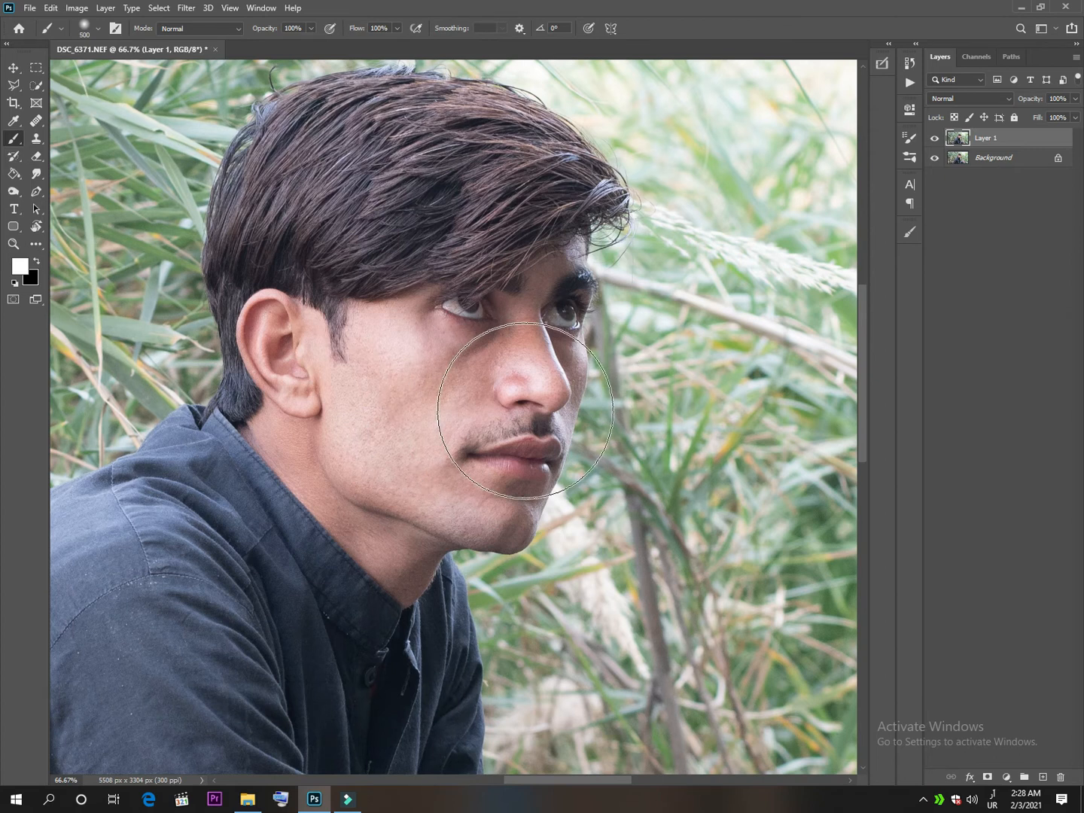
key("bracketleft")
key("bracketleft")
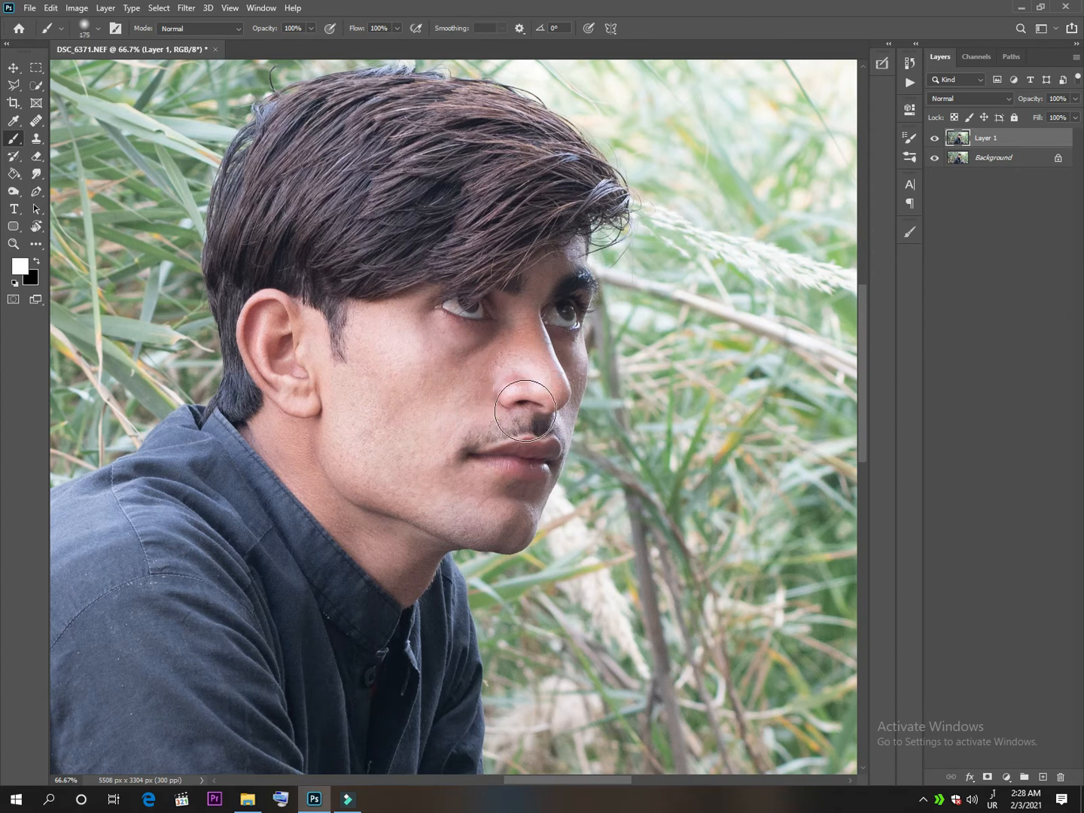
Select the man's face, ear and neck with the Quick Selection tool, out to the far cheek edge.
left_click(36, 85)
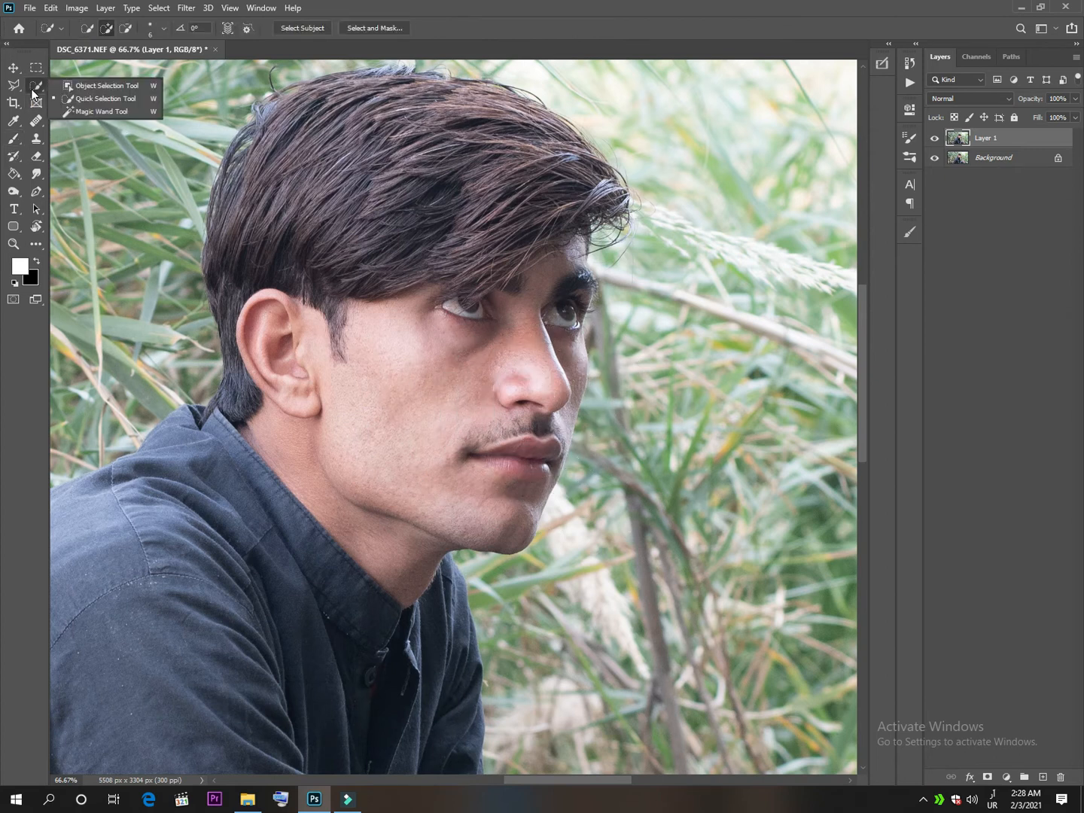
left_click(80, 99)
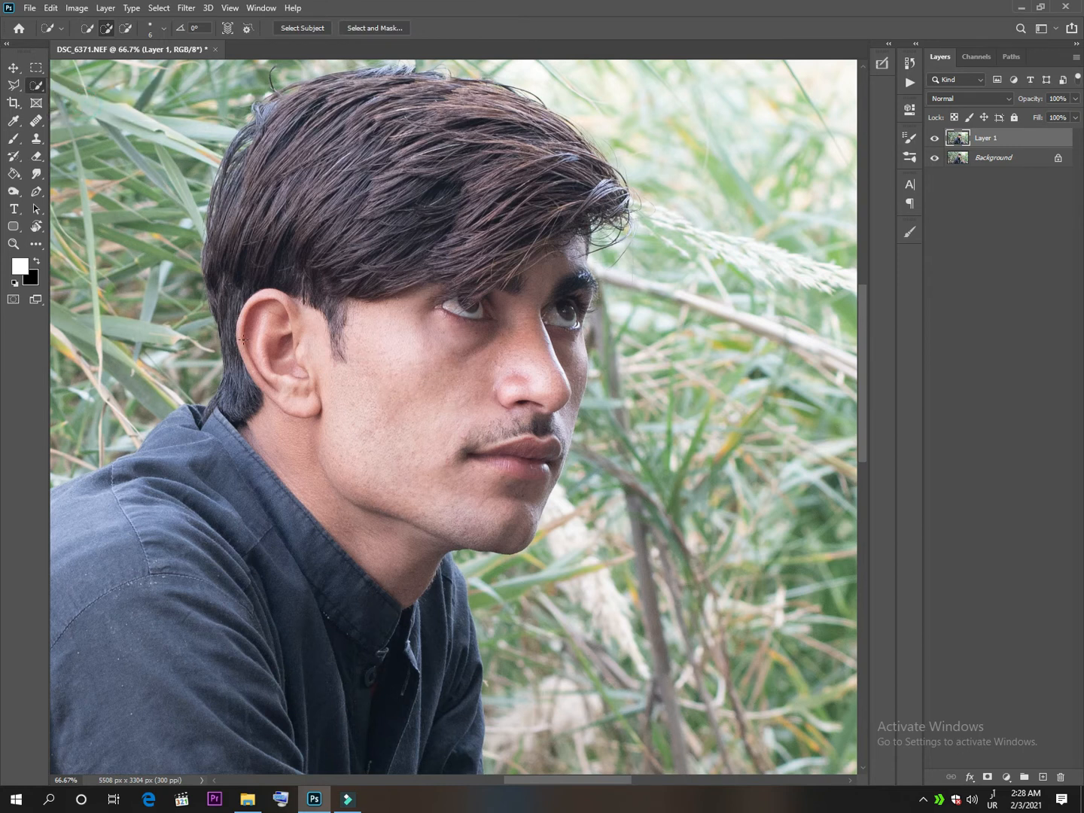
mouse_move(379, 320)
left_mouse_down()
mouse_move(350, 352)
mouse_move(392, 371)
mouse_move(421, 352)
mouse_move(476, 363)
left_mouse_up()
mouse_move(528, 281)
left_mouse_down()
mouse_move(544, 264)
mouse_move(532, 300)
mouse_move(520, 292)
mouse_move(477, 303)
left_mouse_up()
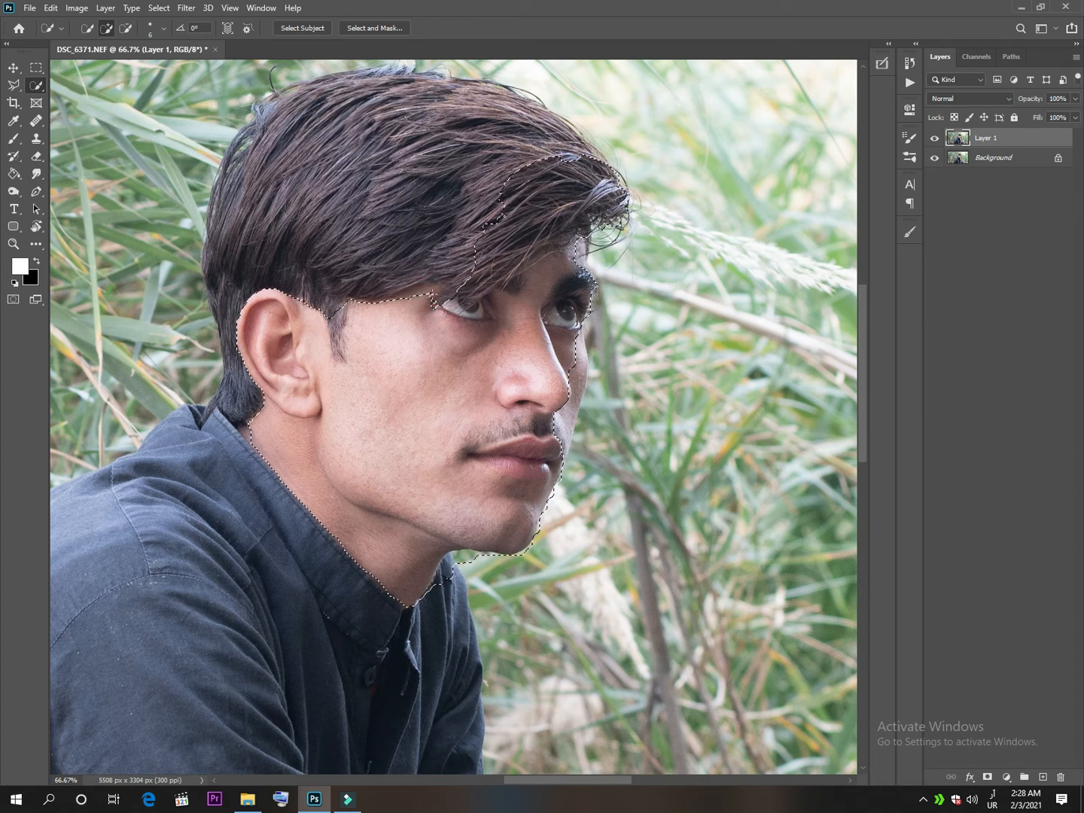
left_click_drag(435, 298, 412, 289)
left_click_drag(577, 350, 567, 433)
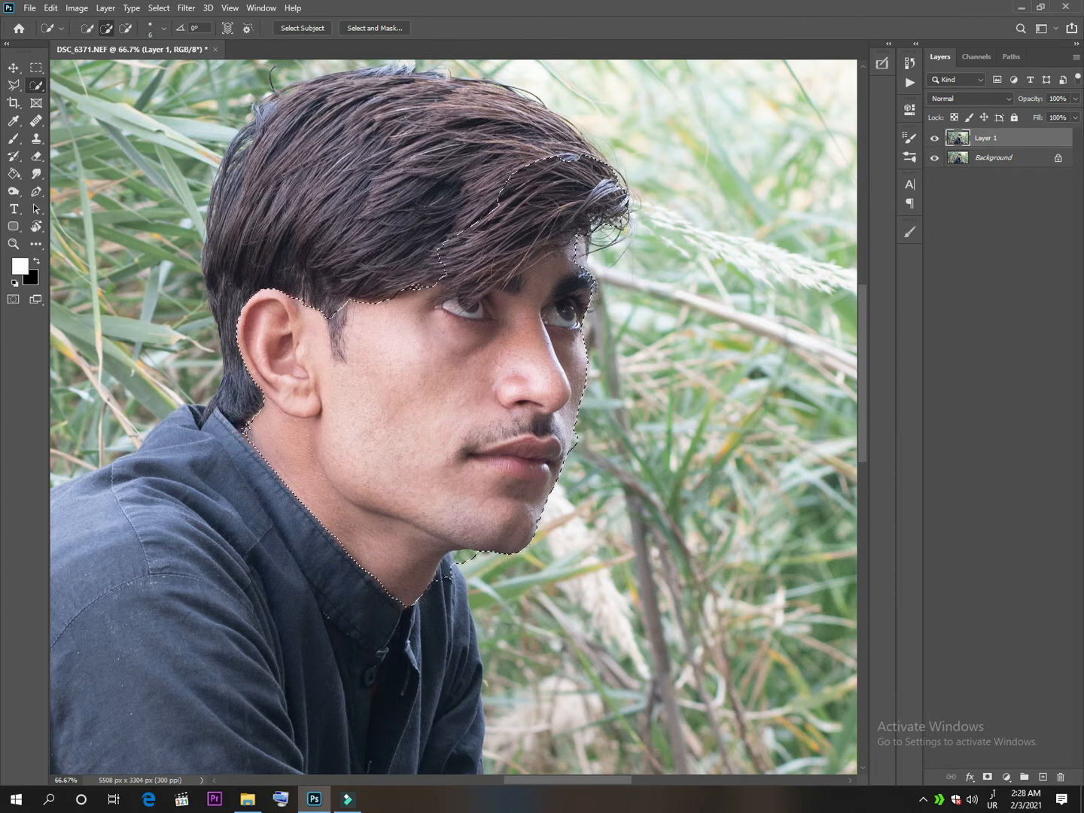
Set the Quick Selection brush size to 20, subtract the fringe hair from the selection and refine its edge at the forehead.
key("bracketleft")
key("bracketleft")
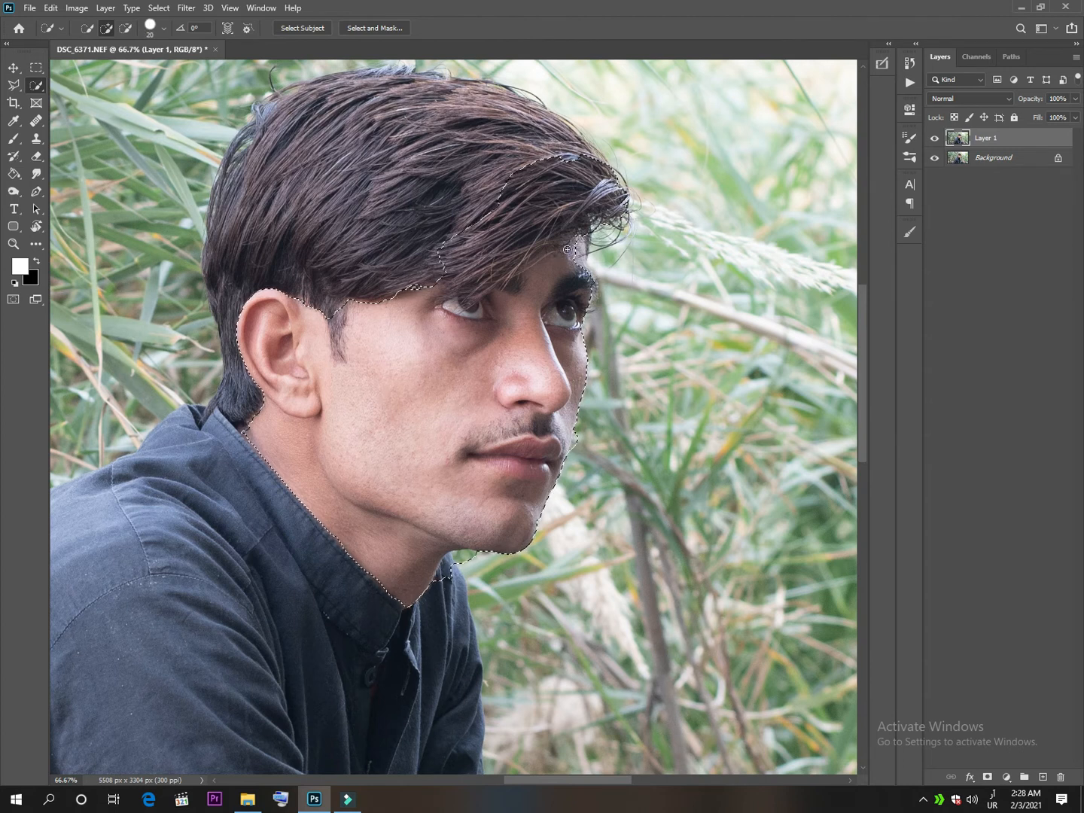
key("alt")
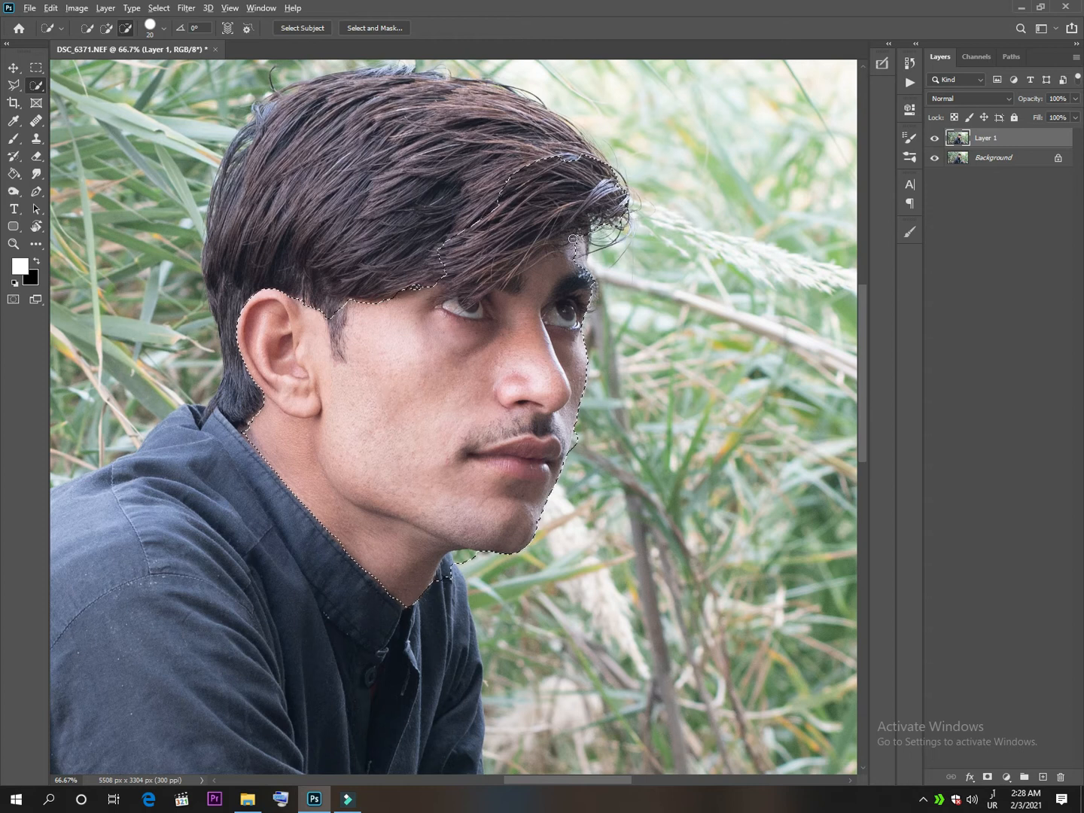
mouse_move(503, 263)
left_mouse_down()
mouse_move(500, 272)
mouse_move(506, 208)
mouse_move(436, 281)
left_mouse_up()
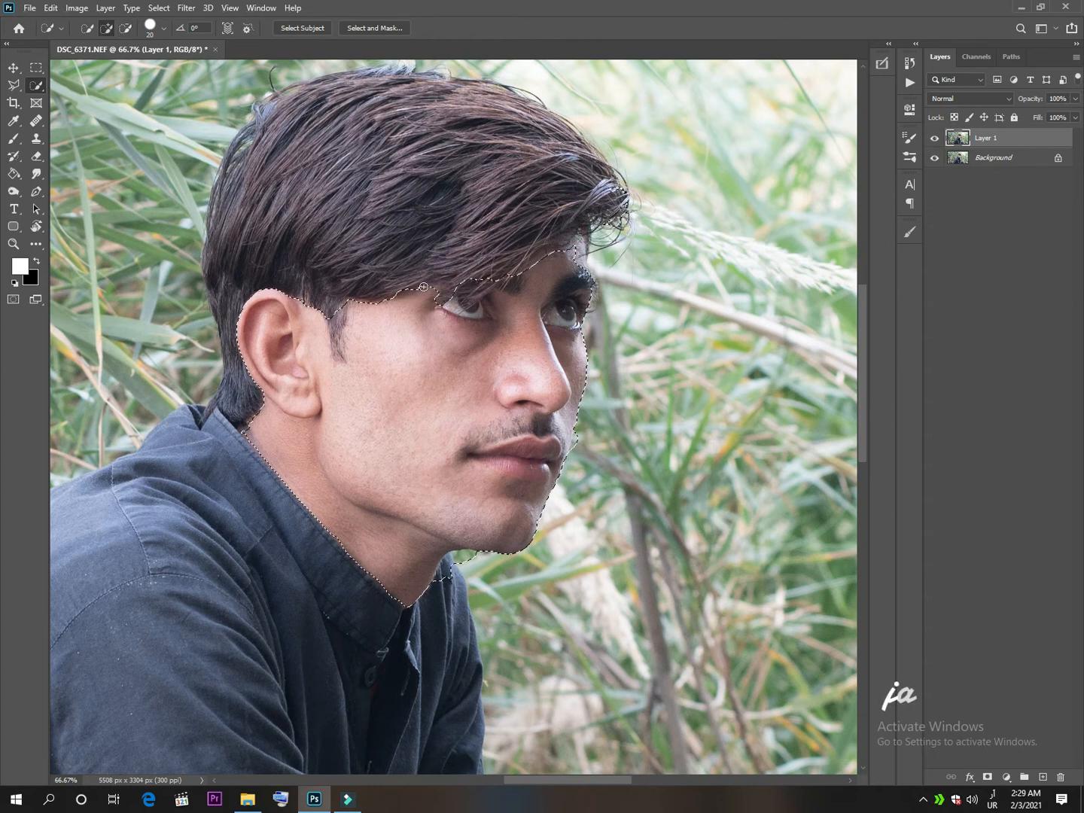
left_click(580, 242)
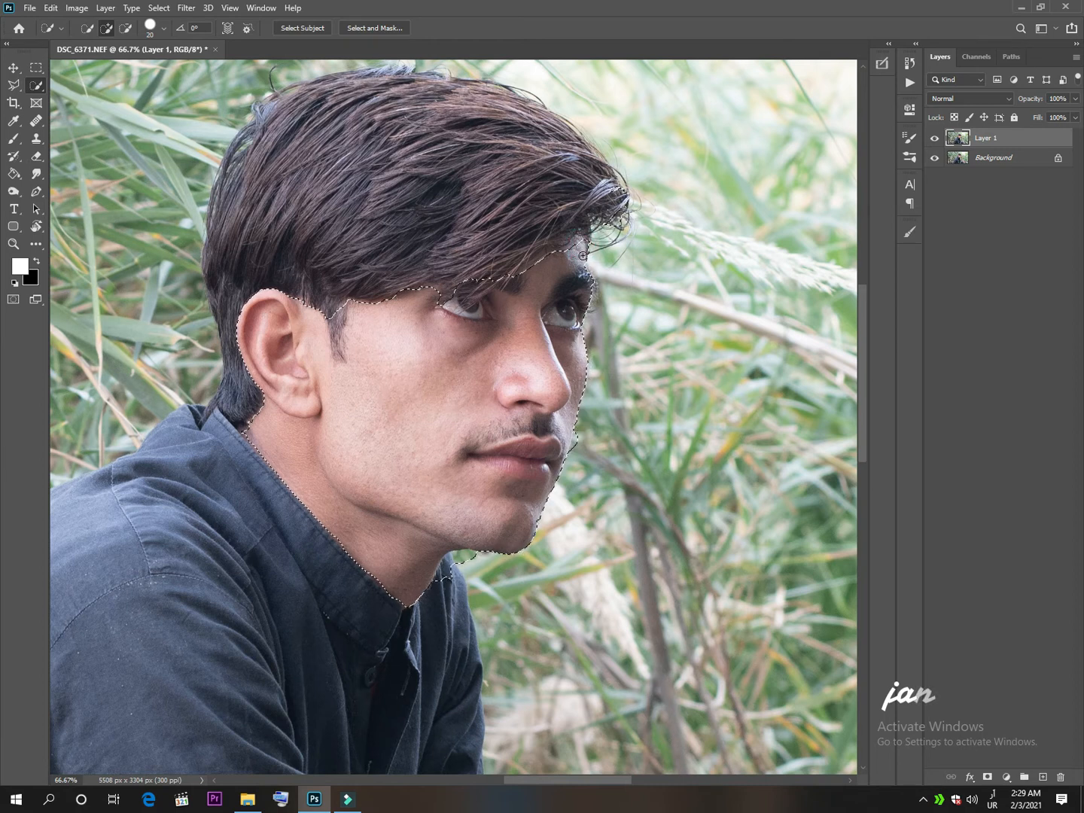
left_click(619, 224, "alt")
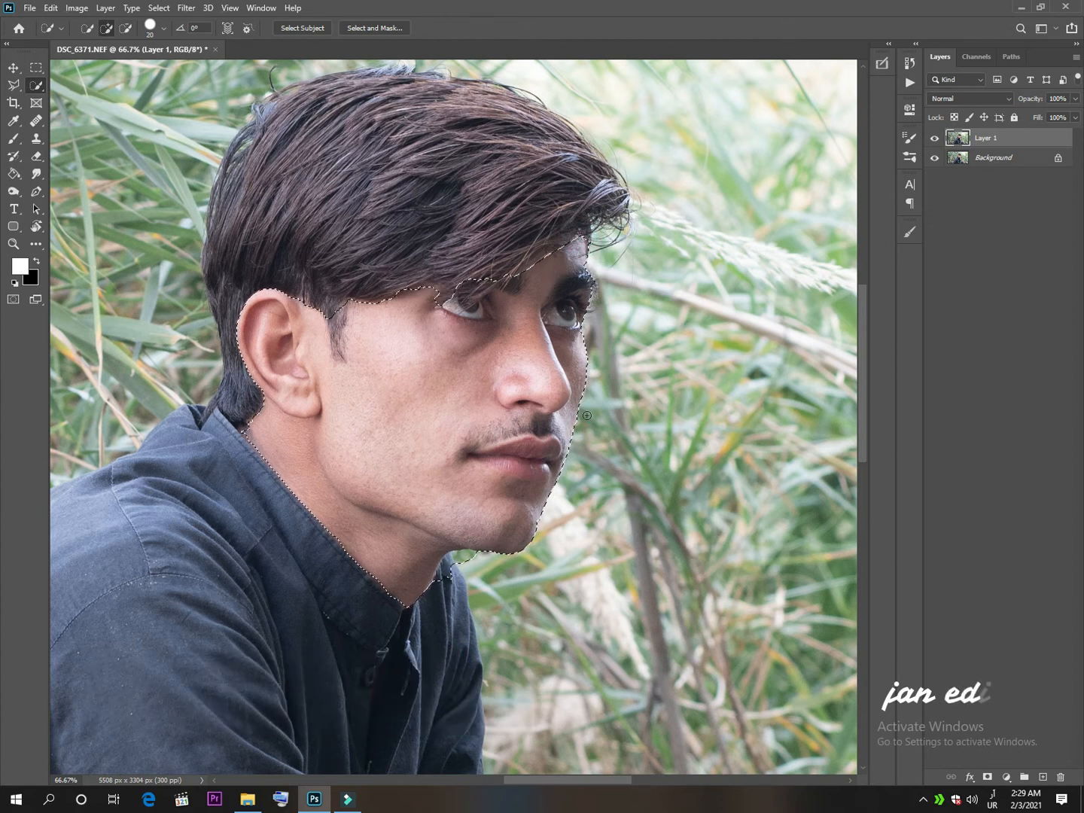
Remove the stray background and collar area beneath the chin from the face selection.
scroll(589, 326, "down", 1)
scroll(589, 325, "down", 2)
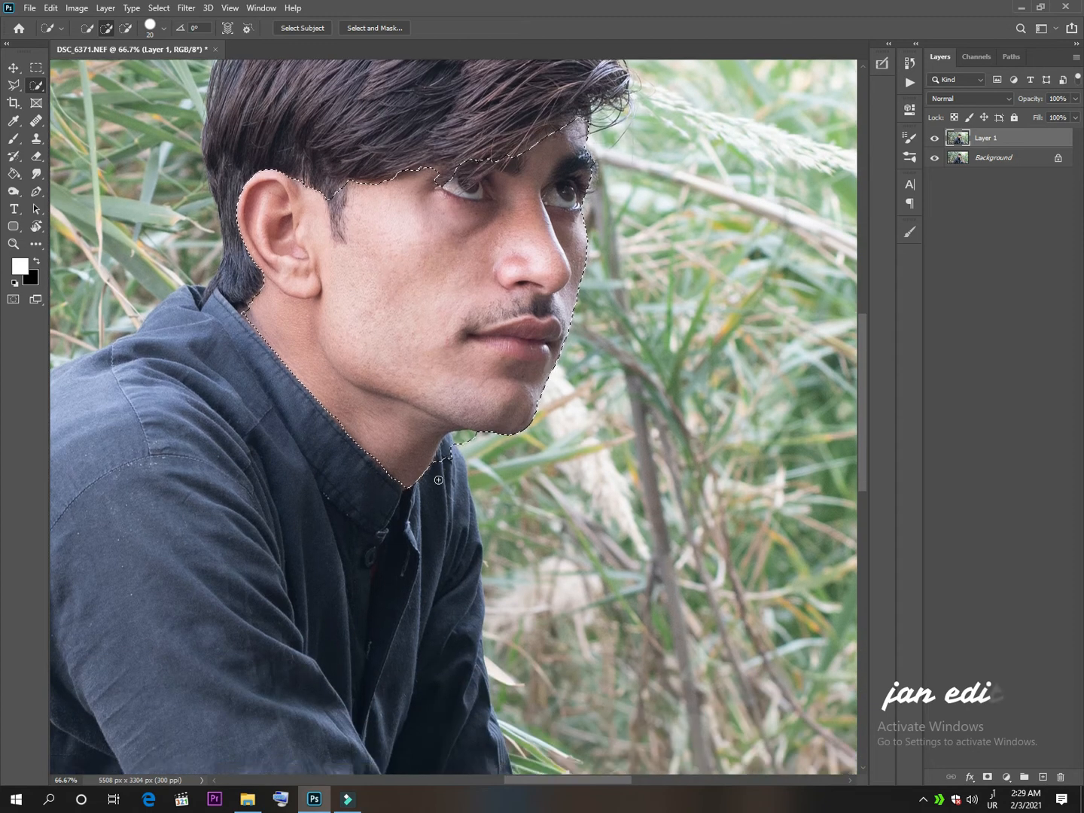
mouse_move(472, 436)
left_mouse_down()
mouse_move(438, 466)
mouse_move(452, 455)
left_mouse_up()
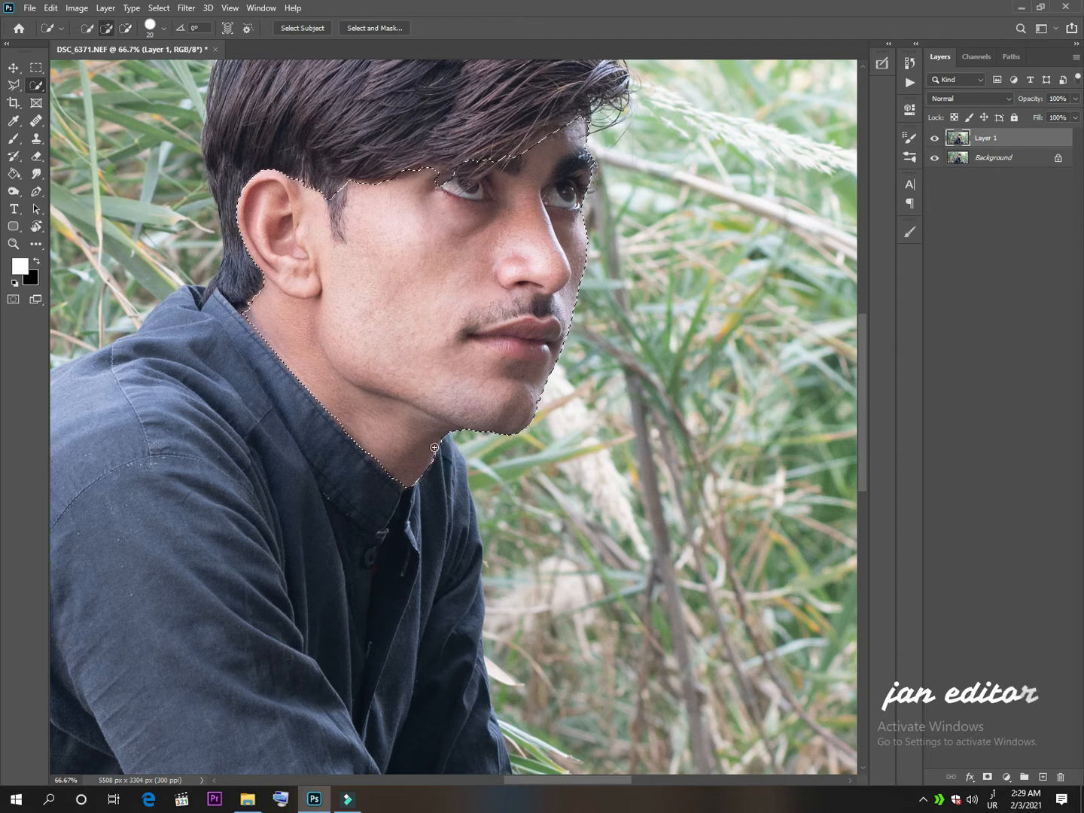
Add both hands and wrists, including the fingers around the phone, to the Quick Selection.
scroll(429, 451, "down", 4)
scroll(434, 447, "down", 3)
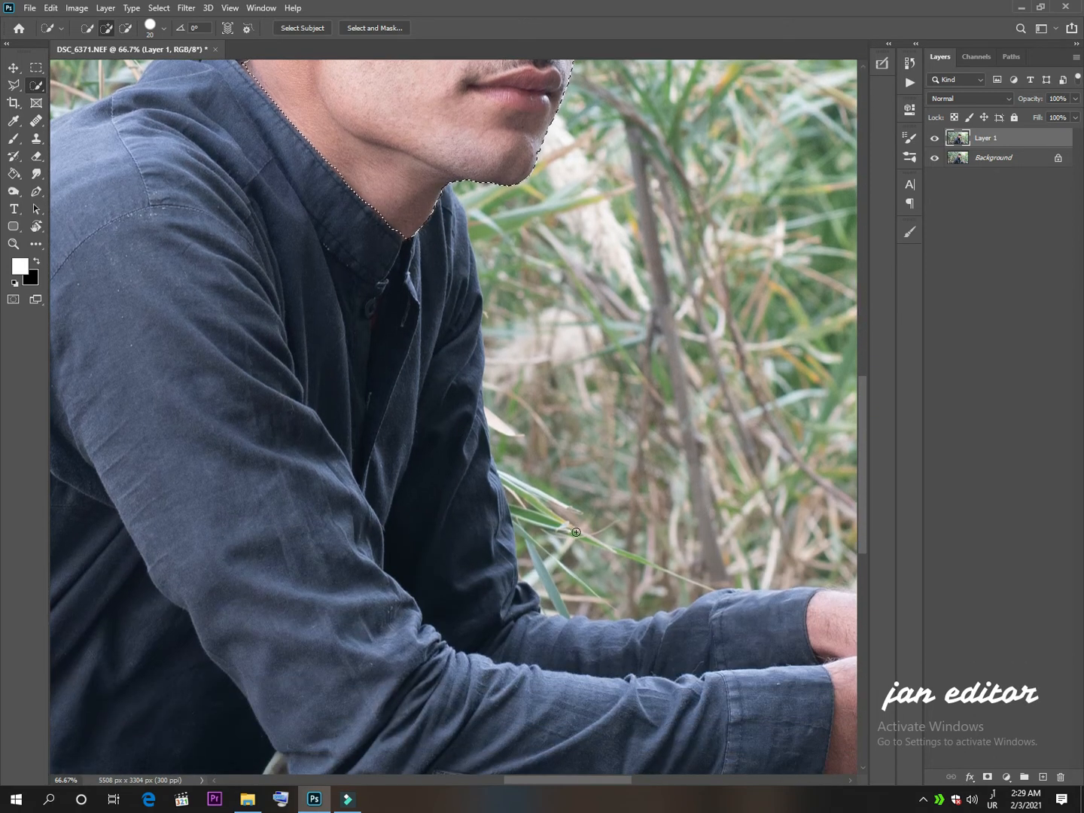
mouse_move(695, 473)
left_mouse_down()
mouse_move(408, 404)
mouse_move(288, 263)
left_mouse_up()
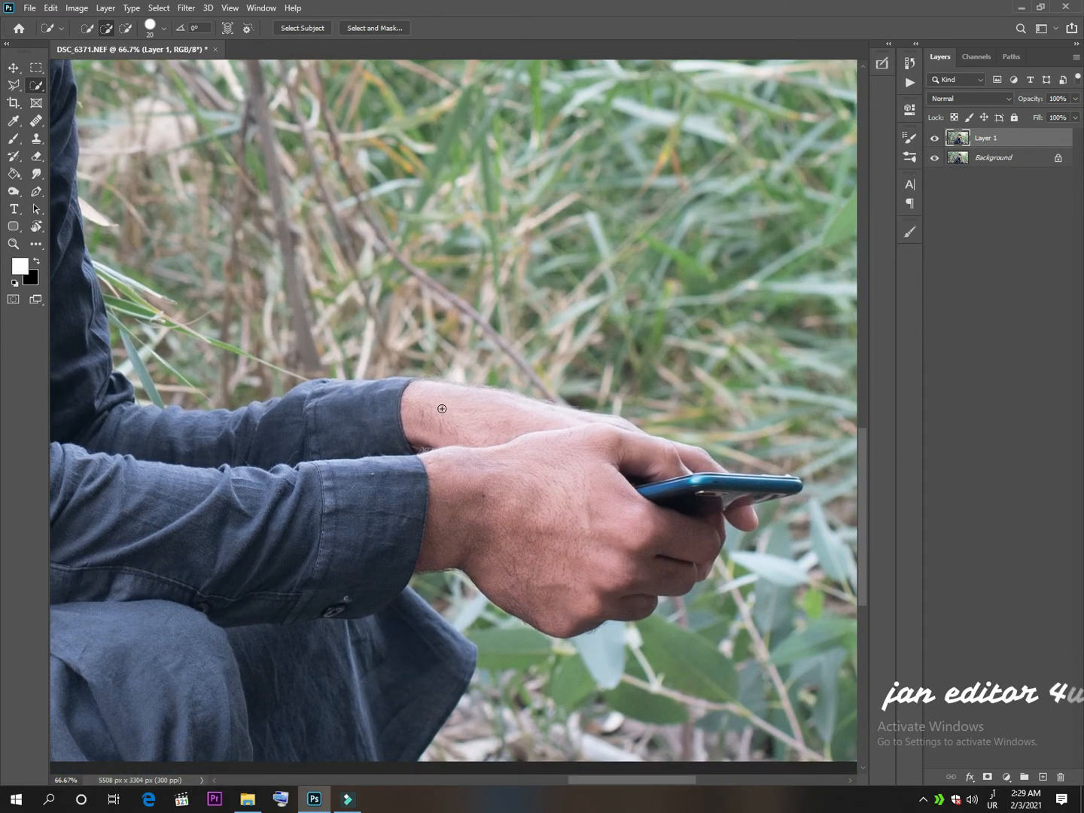
mouse_move(430, 397)
left_mouse_down()
mouse_move(522, 438)
mouse_move(555, 521)
mouse_move(652, 548)
left_mouse_up()
left_click_drag(655, 460, 693, 460)
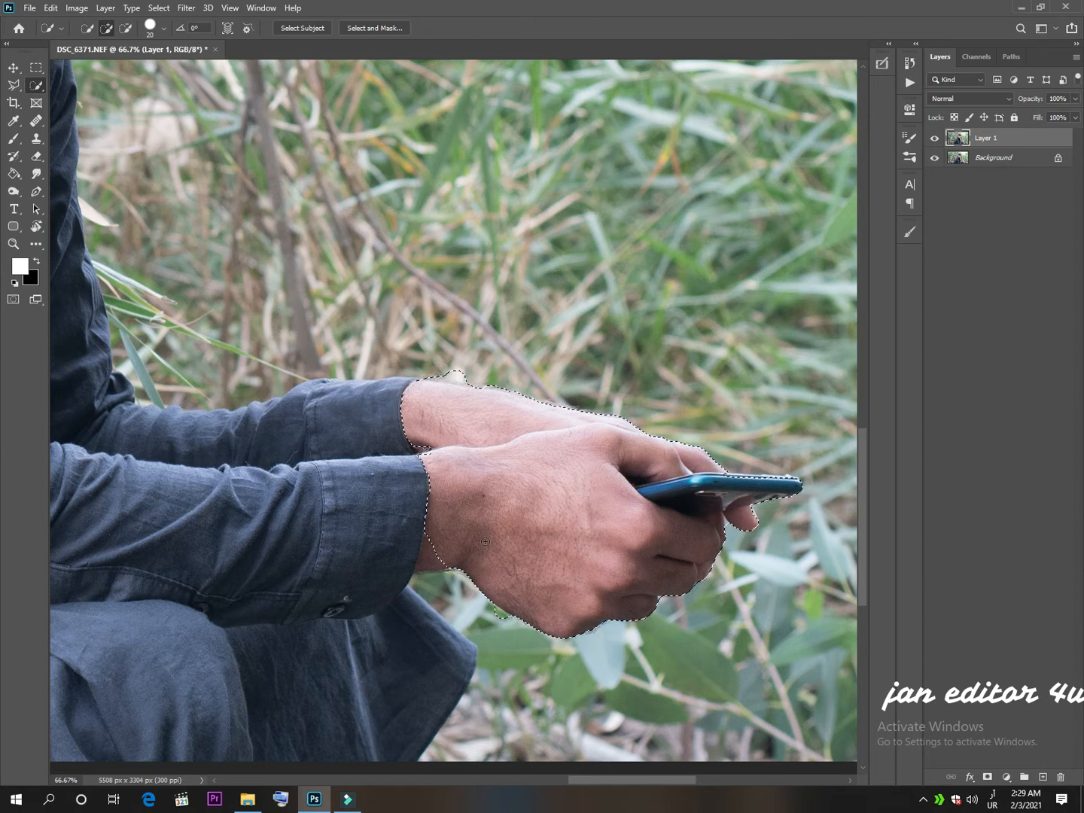
Subtract the phone from the hand selection and refine the edge around the fingers.
key("alt")
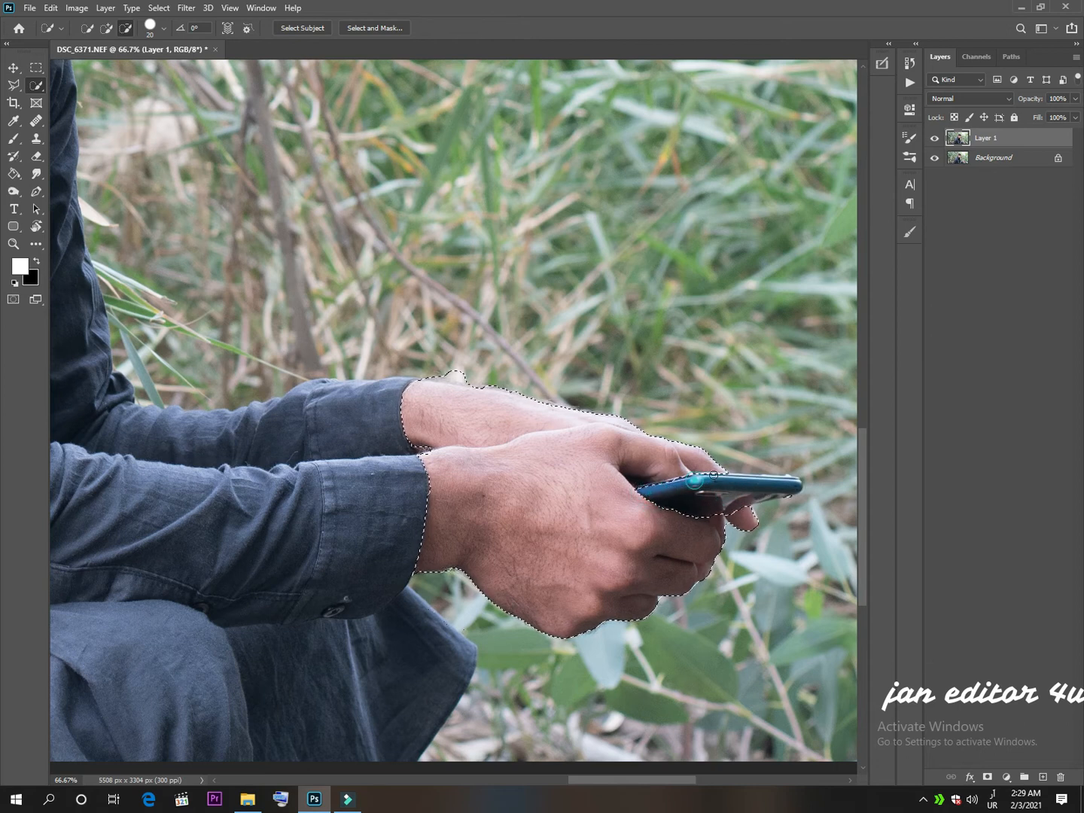
left_click(736, 482, "alt")
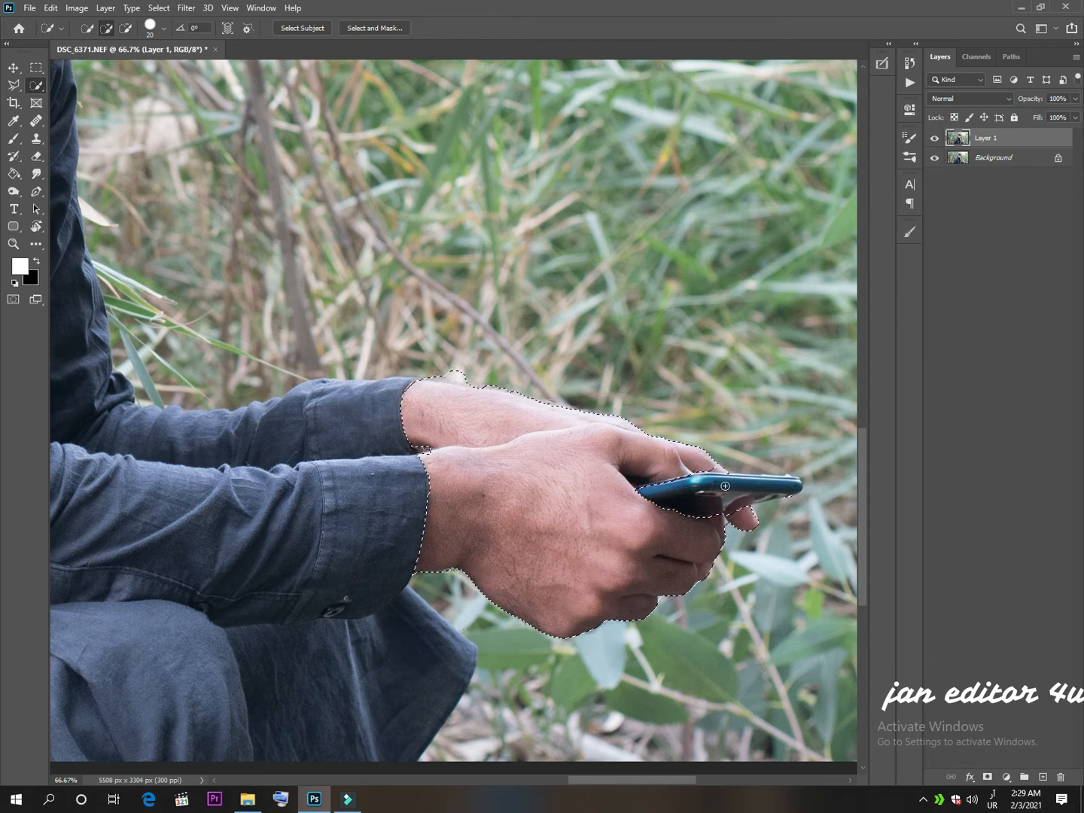
key("alt")
left_click(705, 463)
key("alt")
Subtract the sideburn hair in front of the ear from the face selection.
scroll(215, 361, "up", 3)
scroll(198, 363, "down", 1)
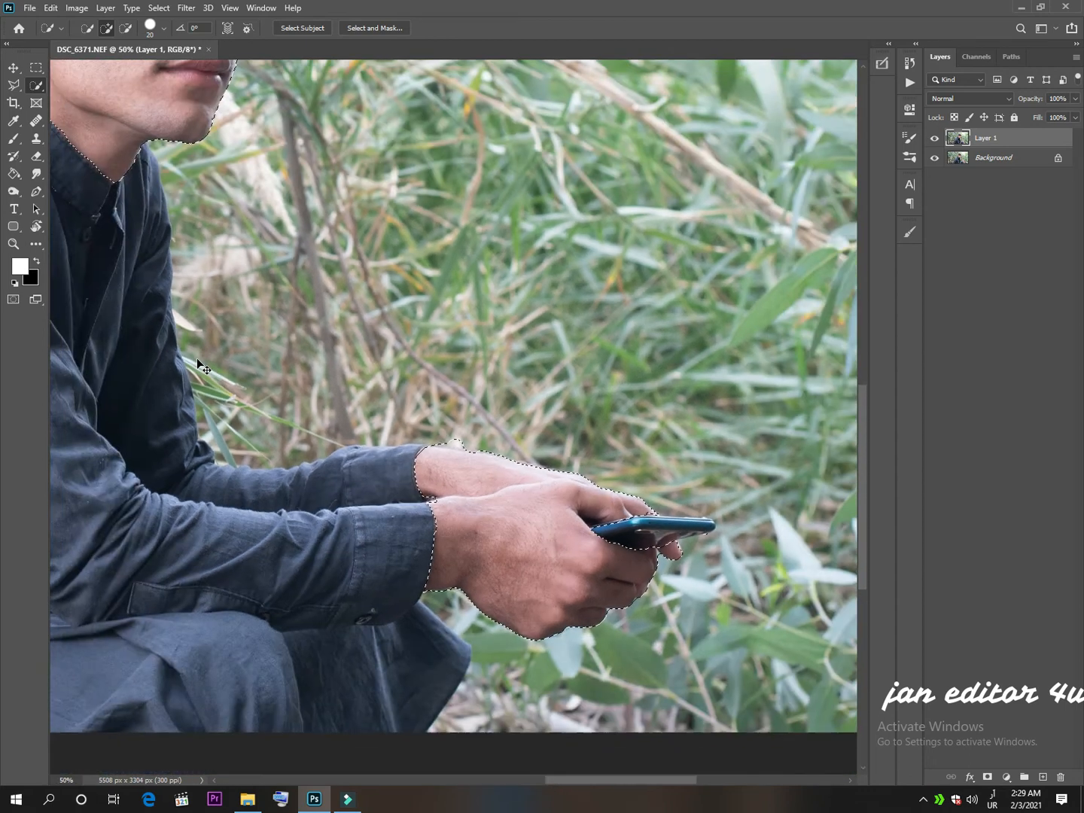
scroll(197, 358, "down", 2)
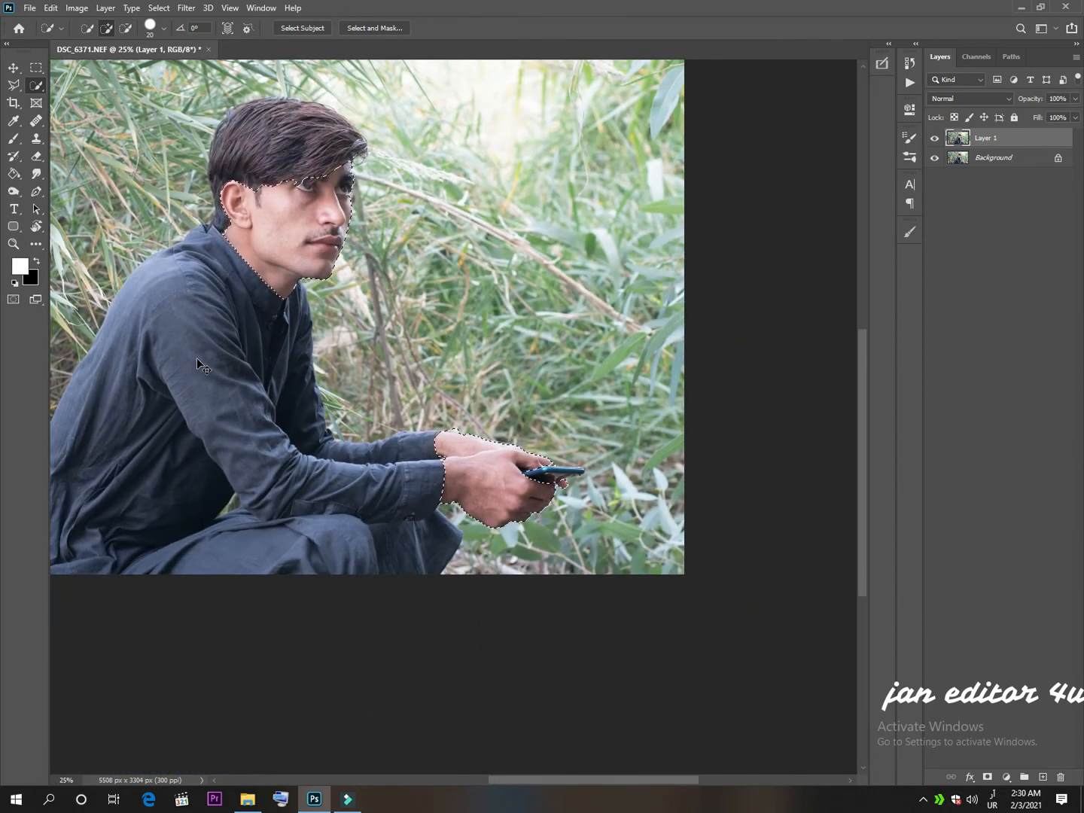
scroll(197, 358, "up", 2)
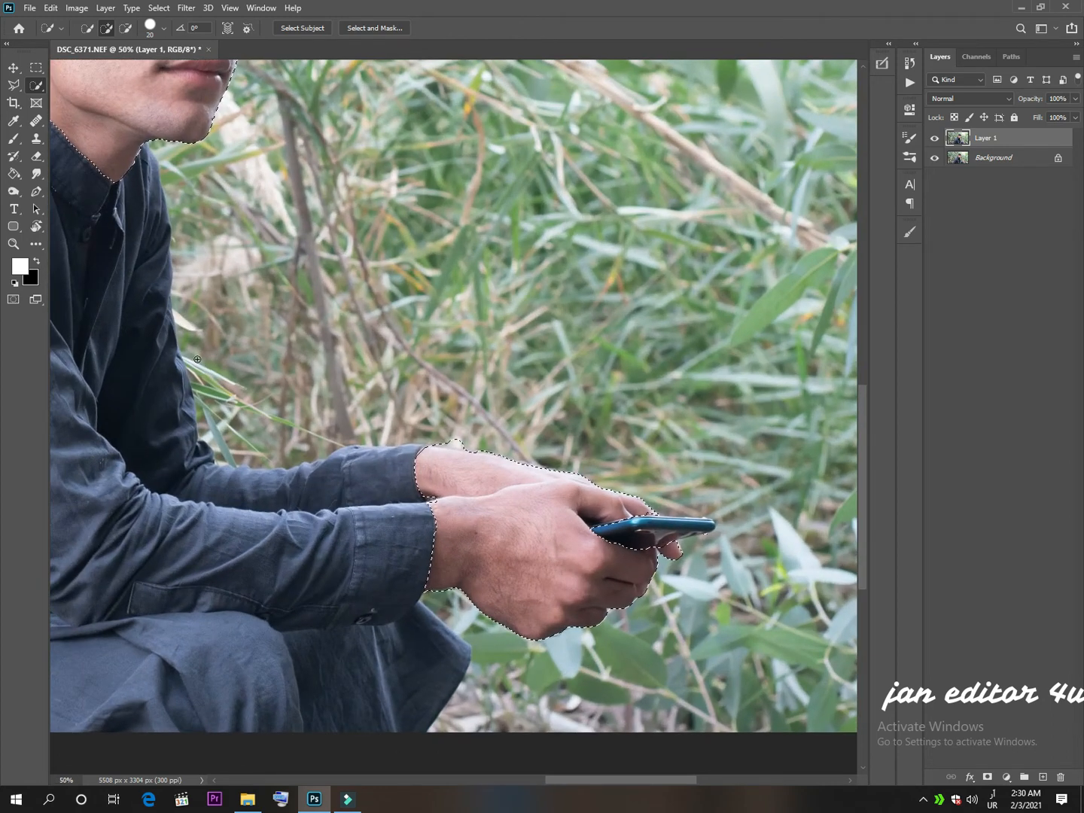
left_click_drag(234, 302, 625, 735)
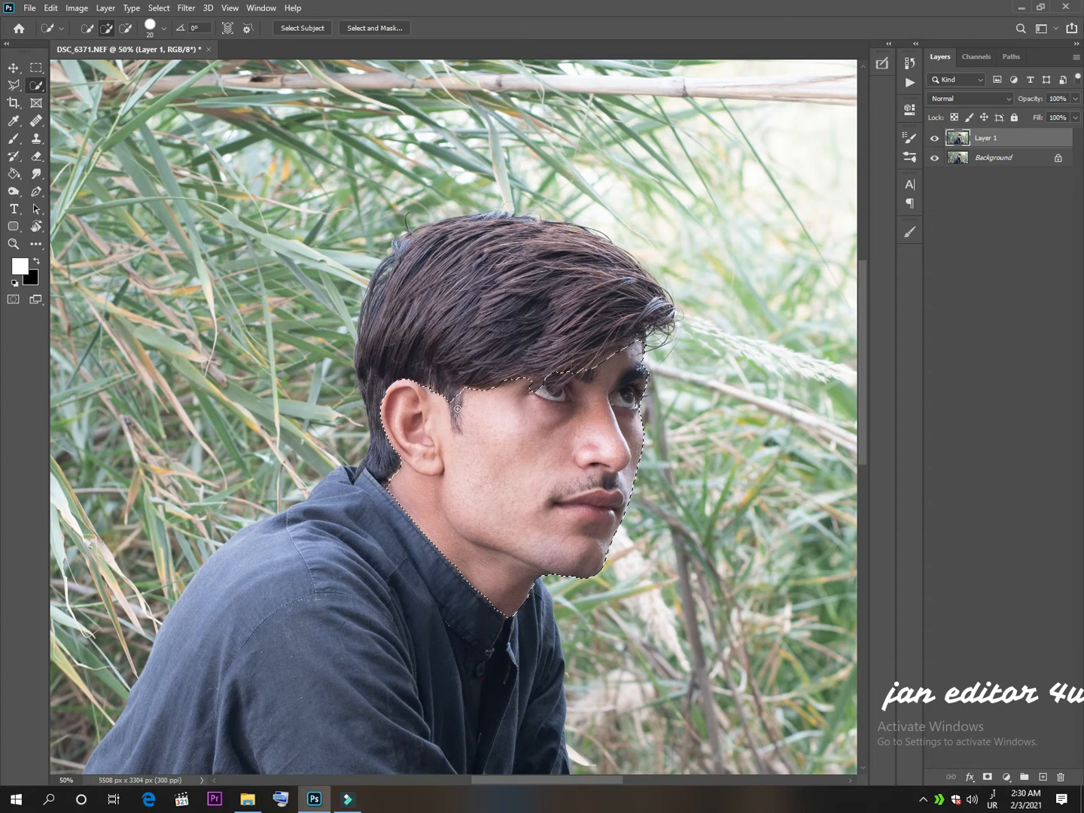
key("alt")
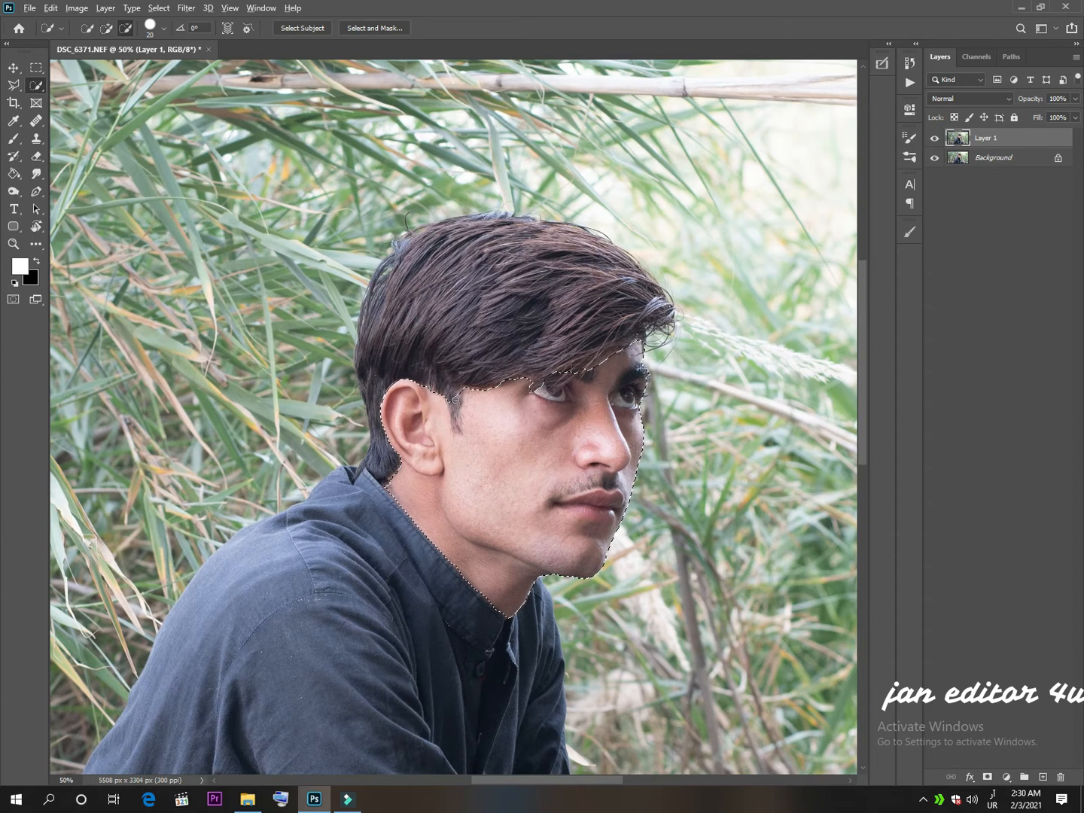
left_click_drag(457, 426, 458, 423)
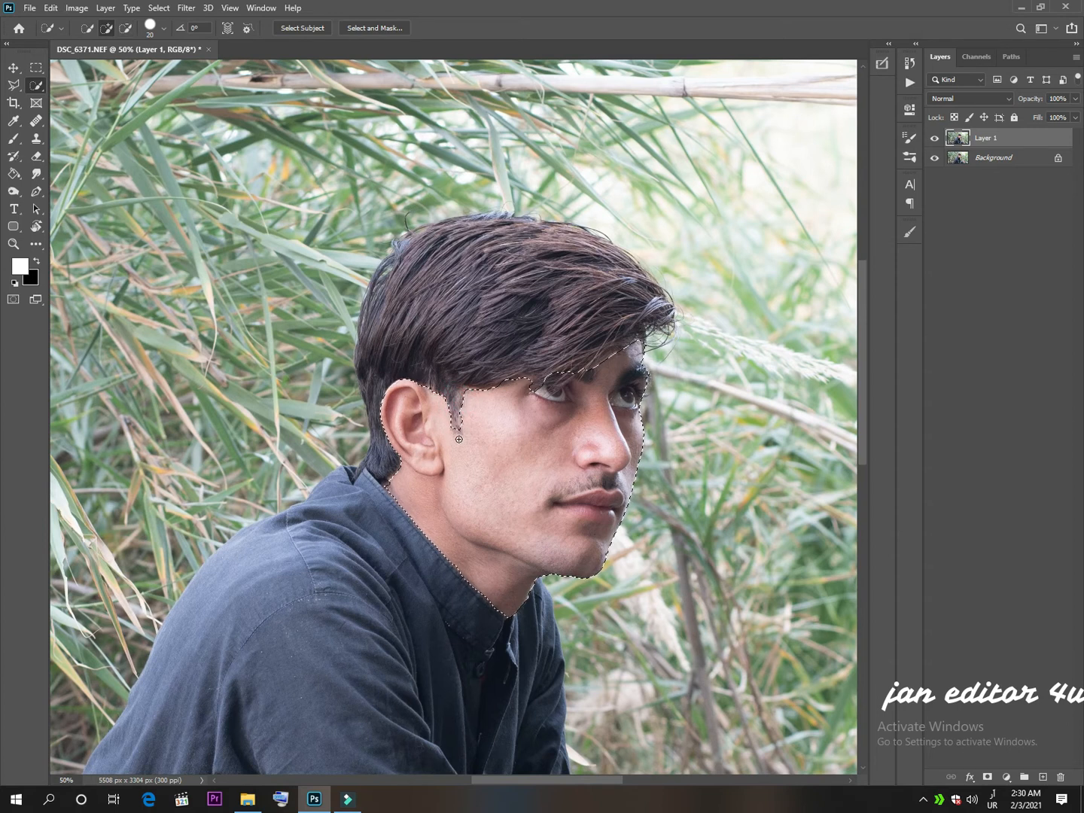
Feather the face, neck and hands selection by 8 pixels.
scroll(513, 485, "down", 2)
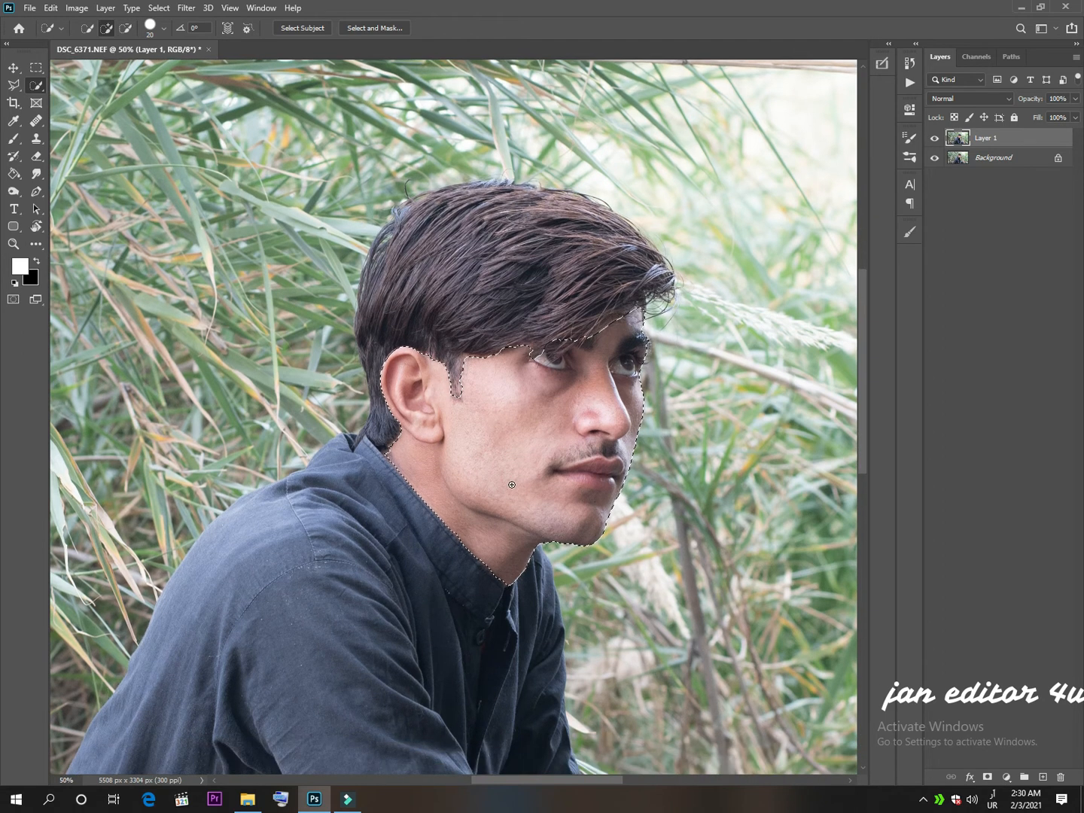
right_click(530, 418)
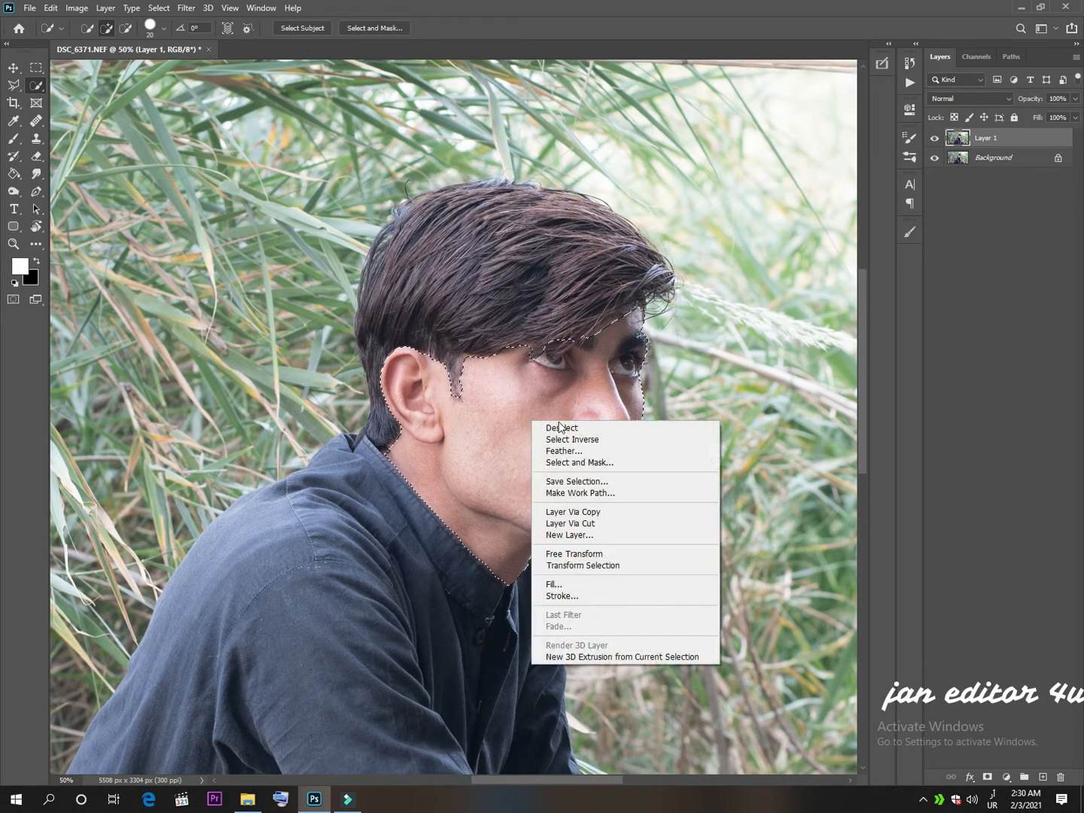
left_click(564, 451)
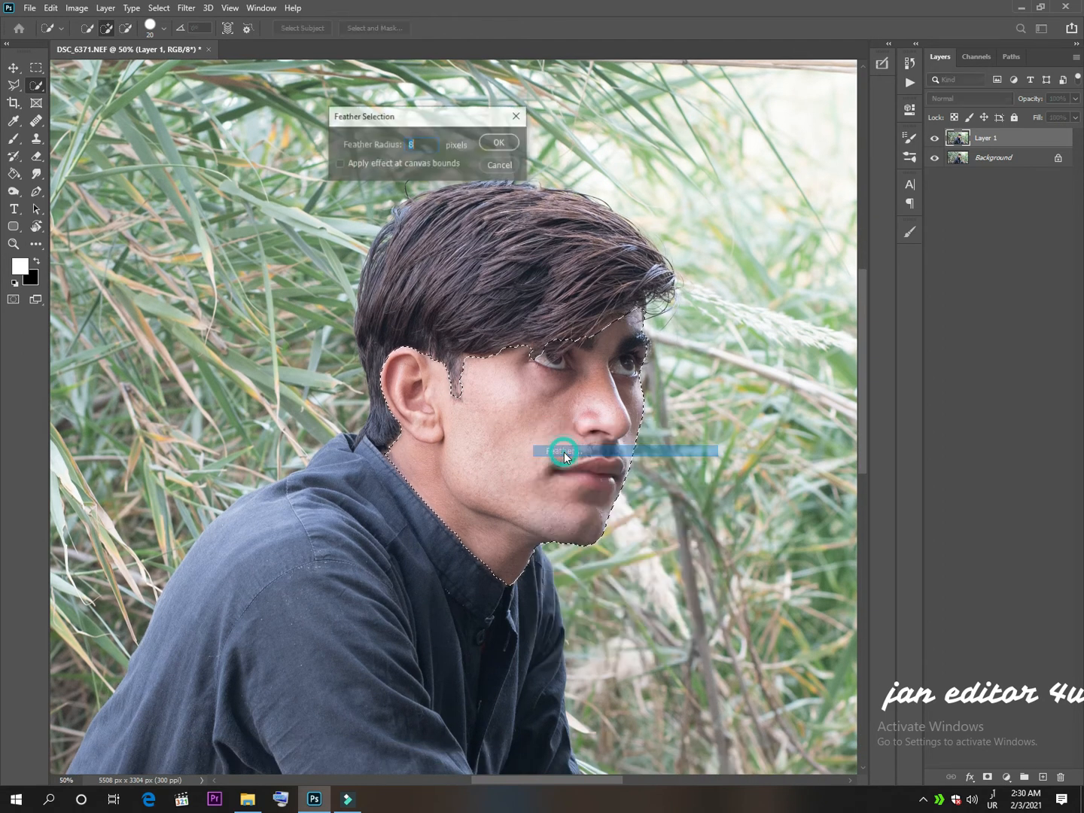
left_click(497, 142)
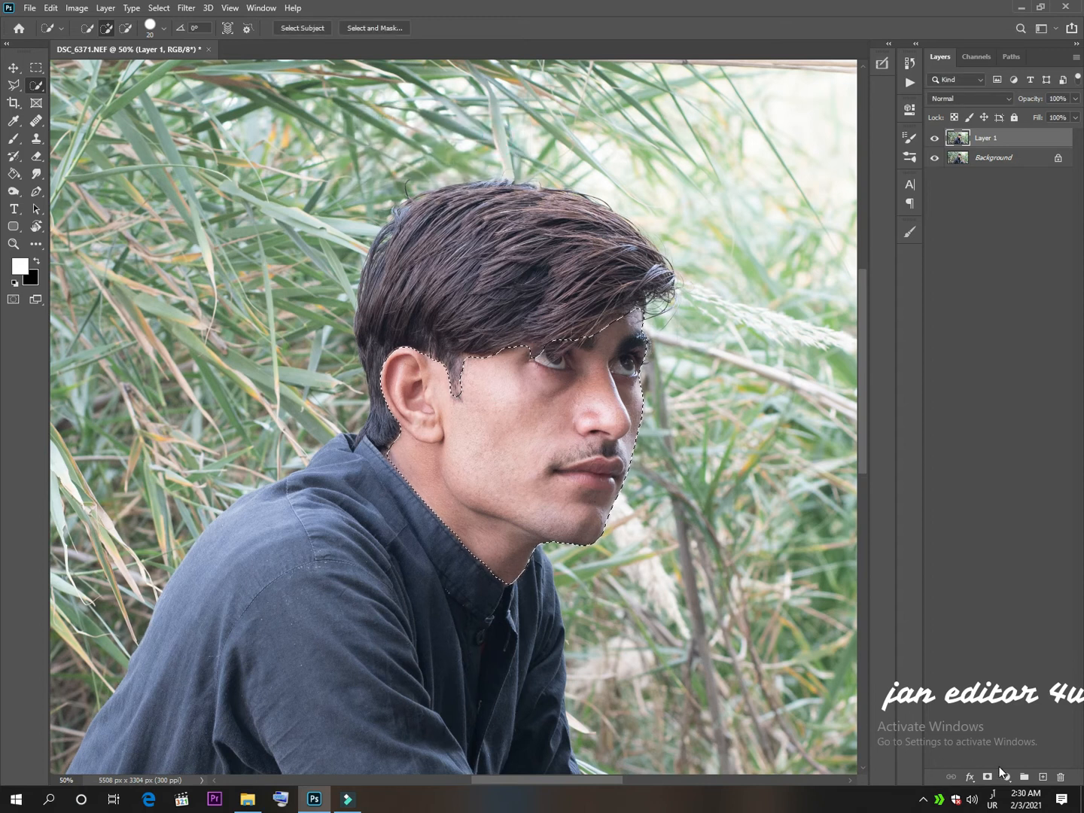
Add a Selective Color adjustment for the selected skin with the Reds' Black at -63%, and compare the image with and without it.
left_click(1008, 776)
left_click(1009, 769)
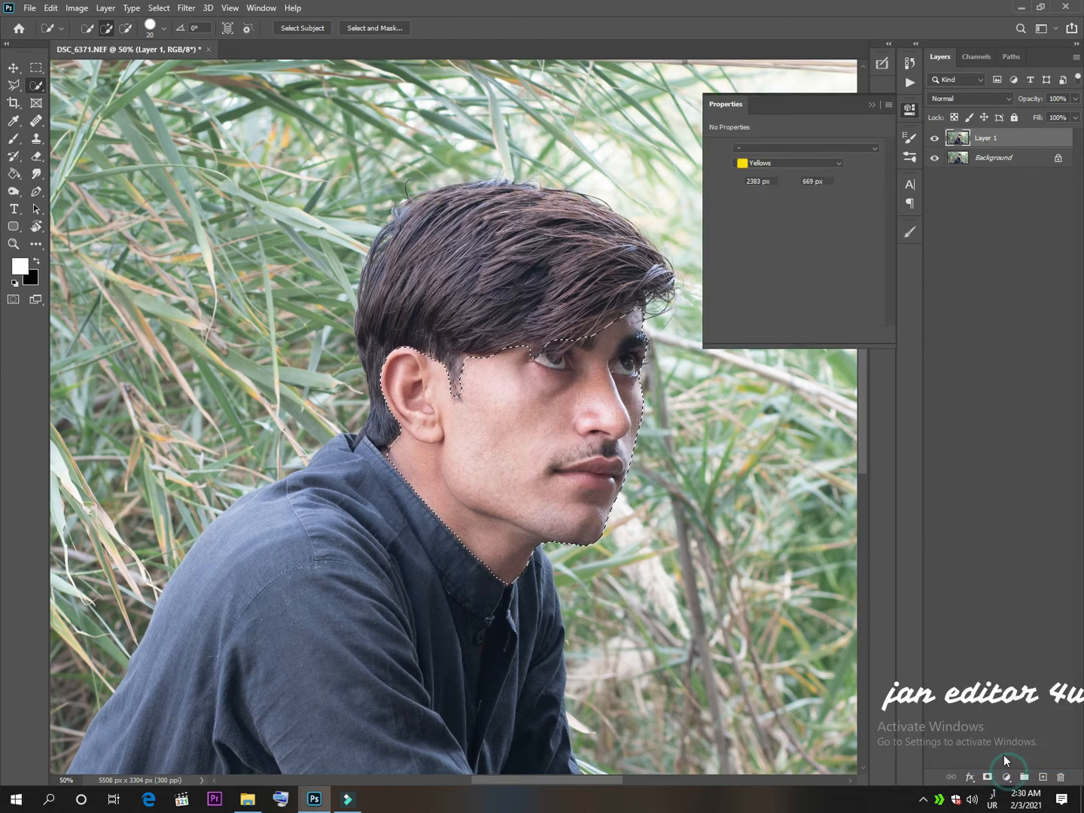
left_click_drag(764, 267, 724, 273)
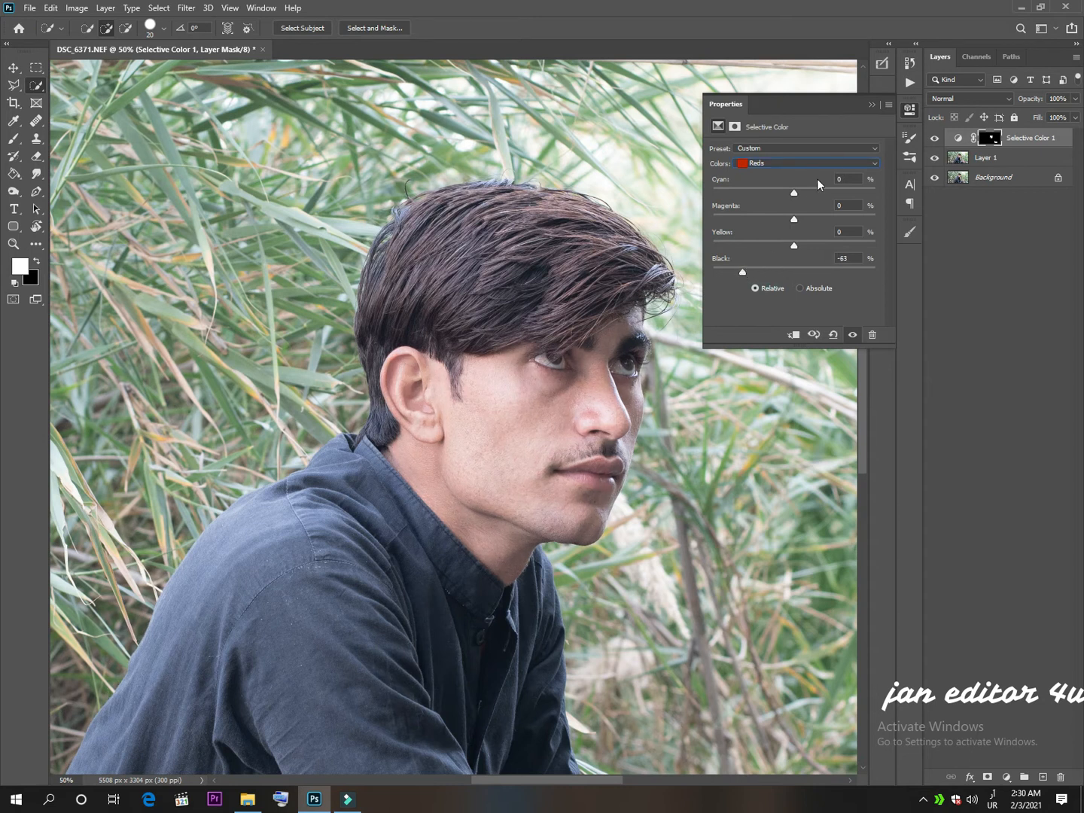
left_click(871, 105)
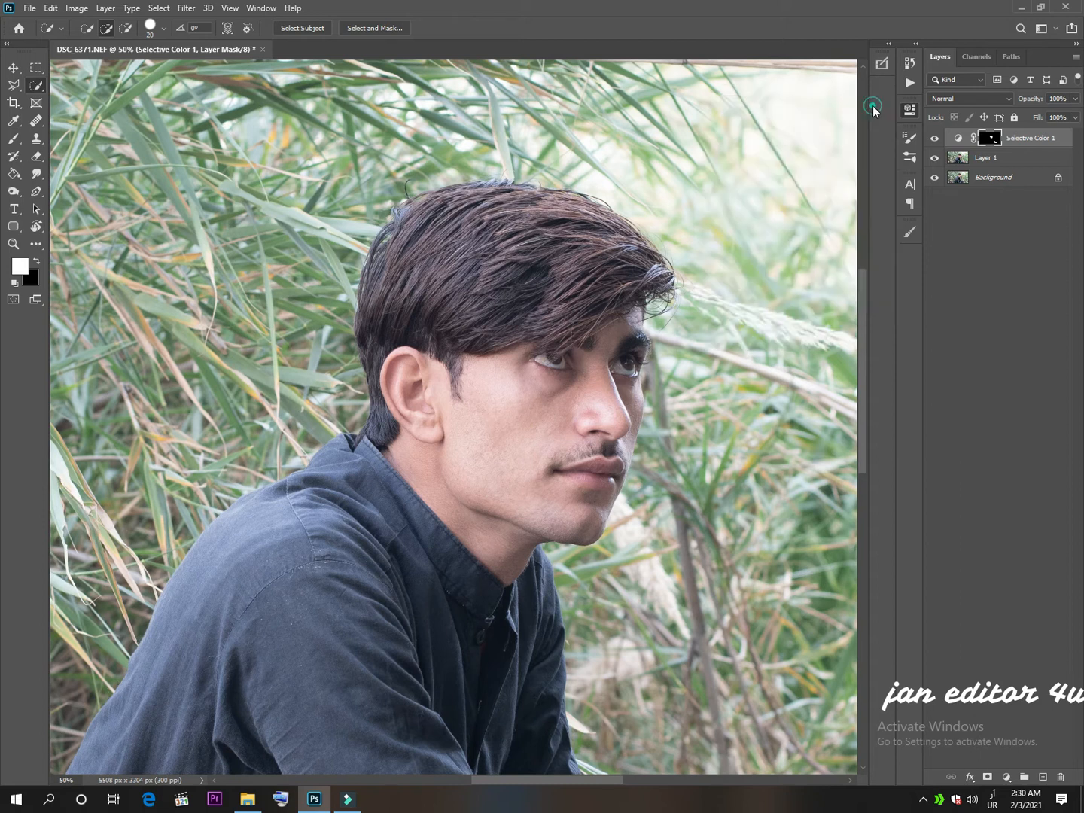
left_click(935, 139)
left_click(935, 140)
Set the Selective Color layer's blend mode to Screen and its opacity to 47%.
left_click(957, 98)
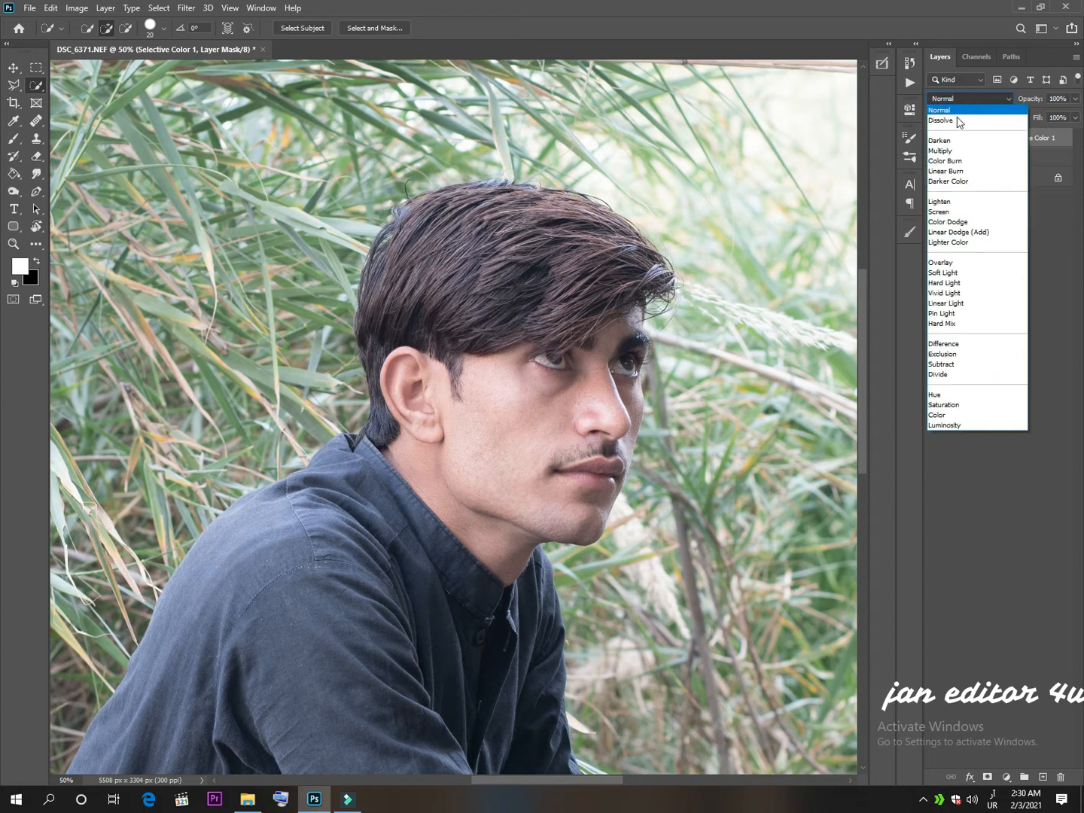
left_click(946, 213)
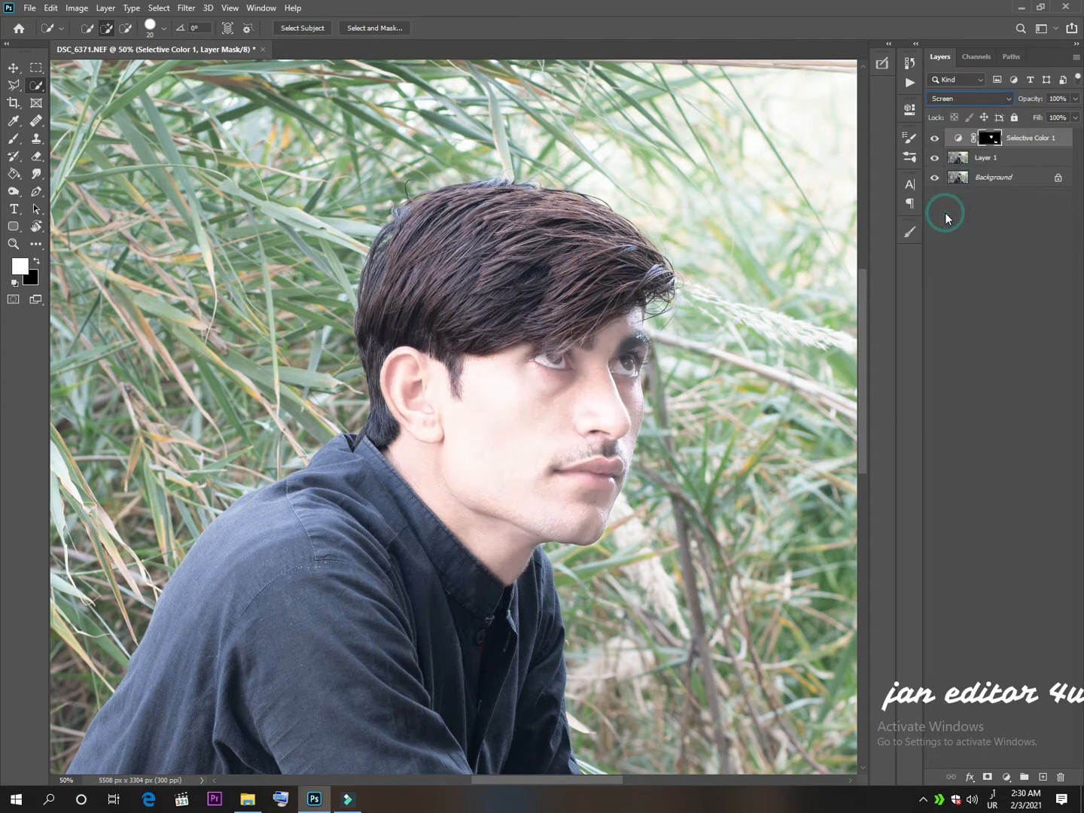
left_click(1076, 99)
left_click(1036, 111)
left_click_drag(1036, 112, 1037, 111)
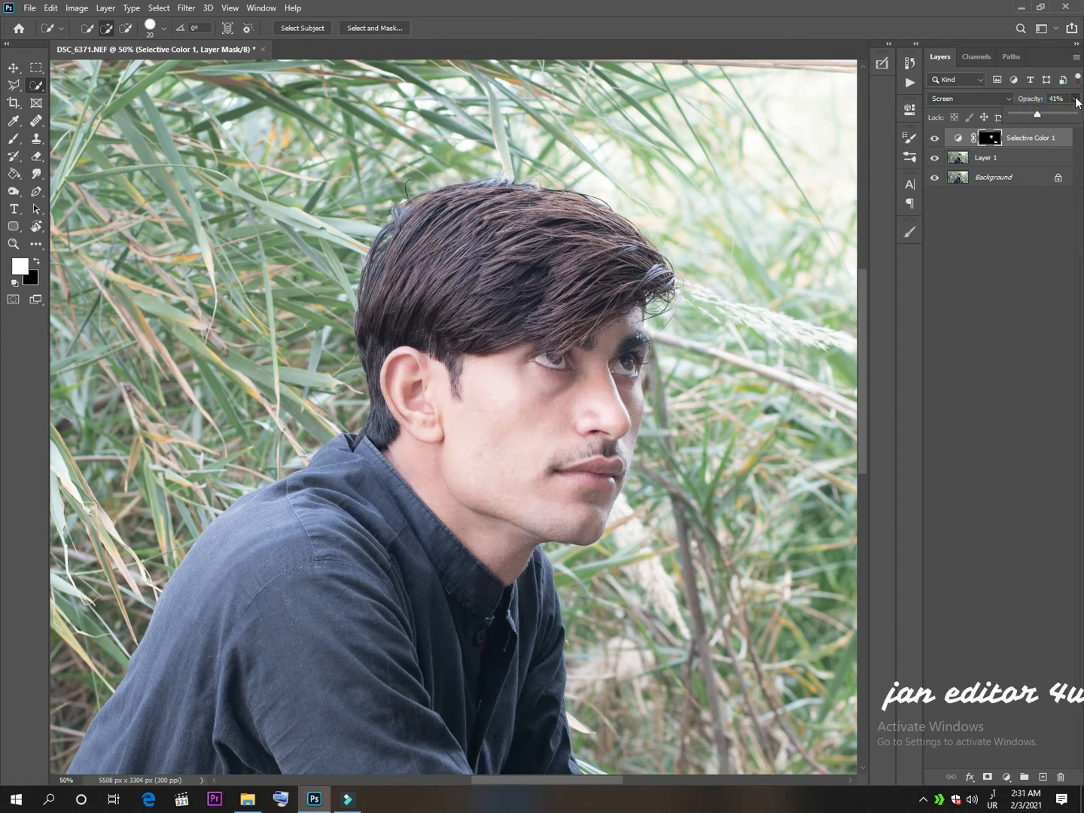
left_click(1074, 117)
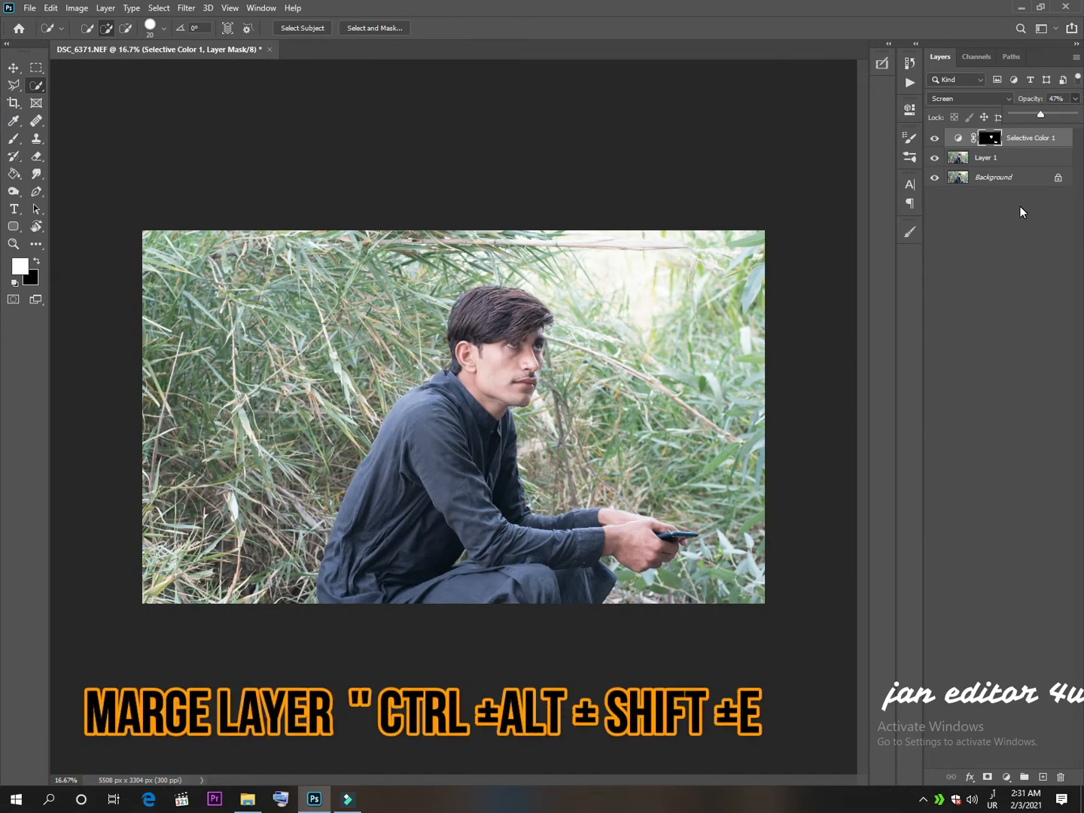
Stamp all visible layers into a new layer and open it in the Camera Raw Filter, viewing the face at 100%.
key("ctrl+alt+shift+e")
key("b")
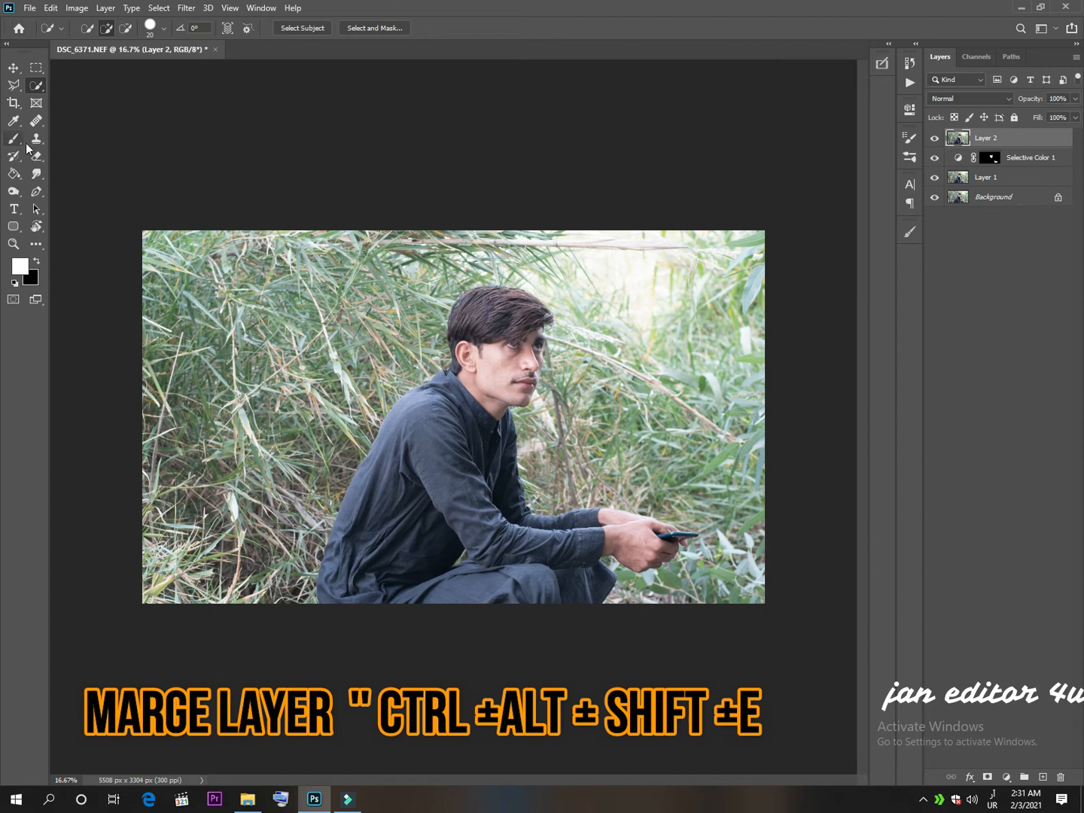
left_click(188, 9)
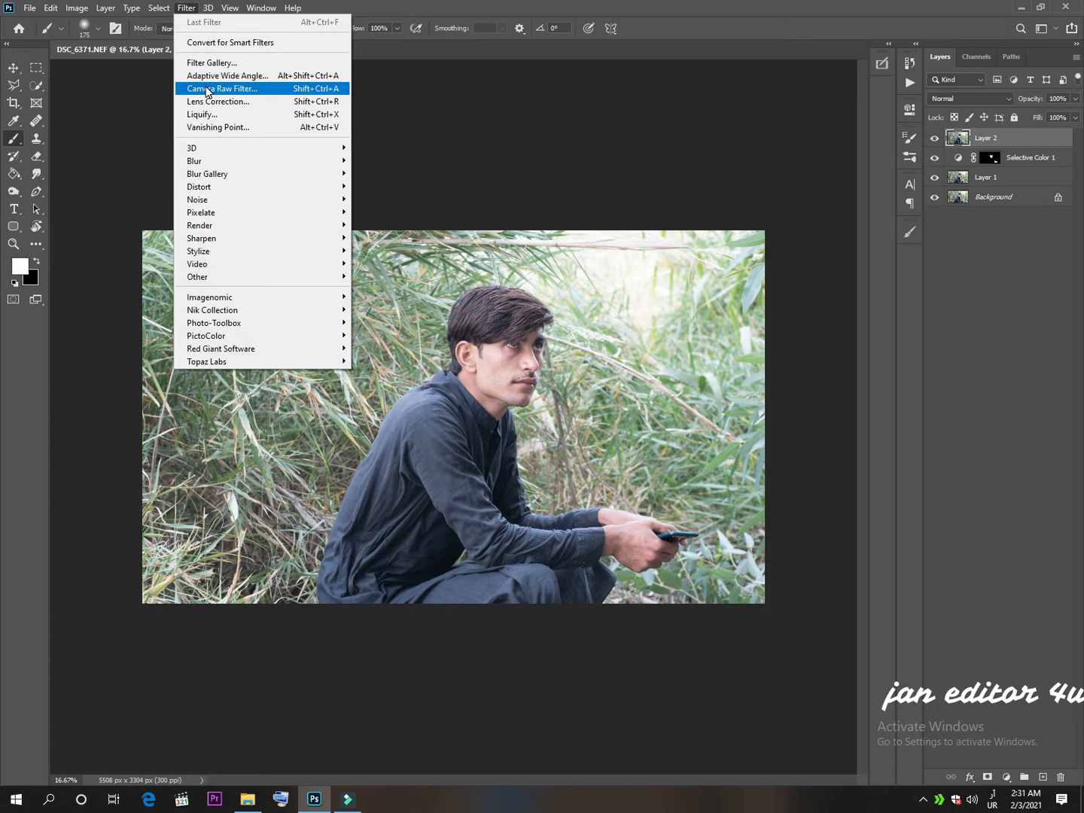
left_click(207, 89)
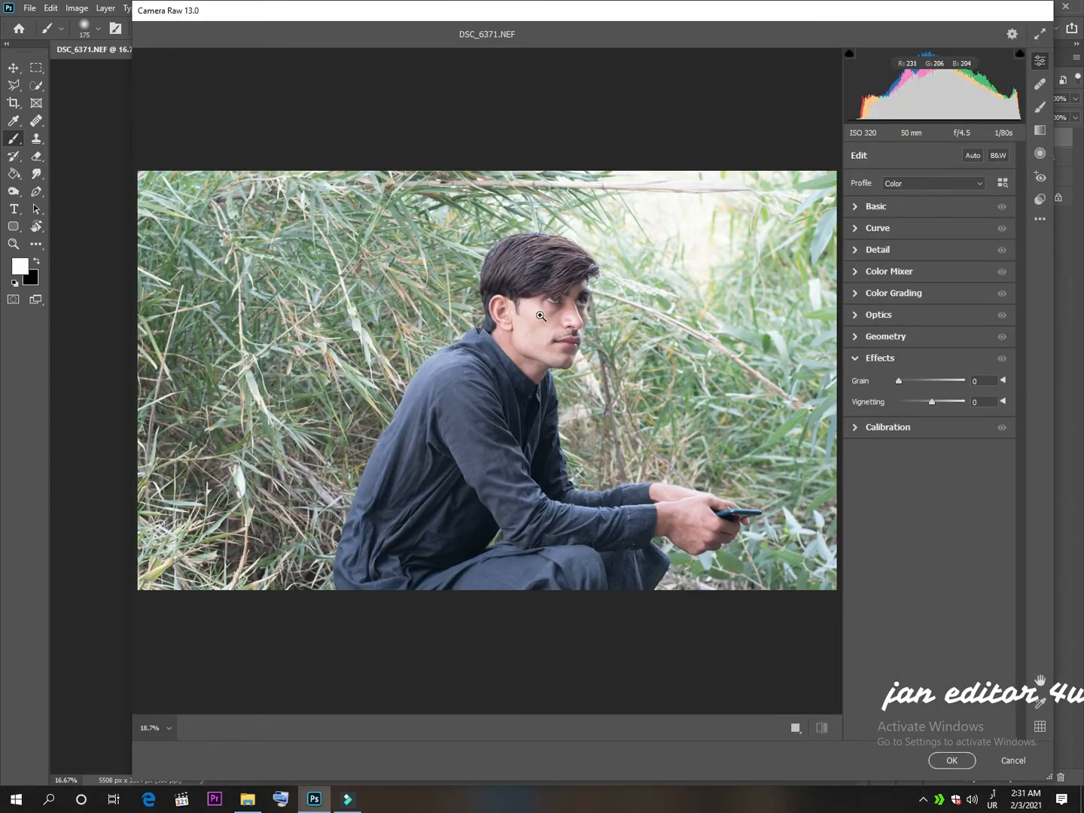
left_click(547, 316)
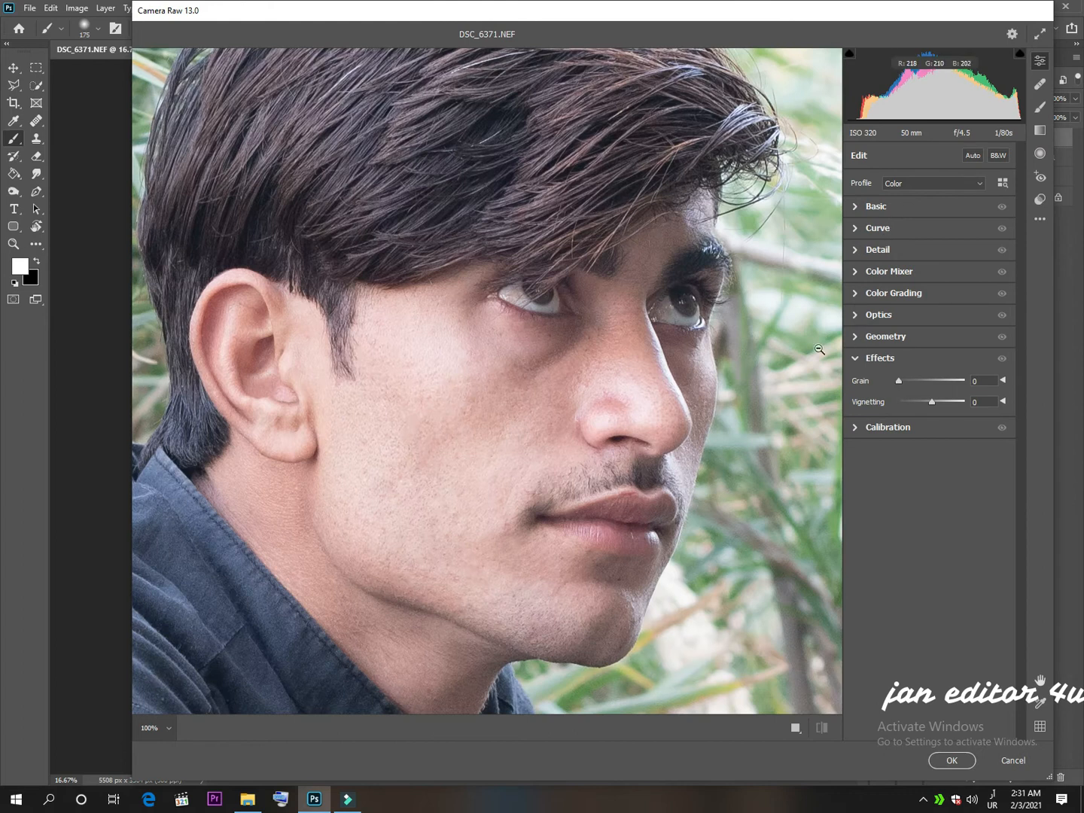
left_click(886, 362)
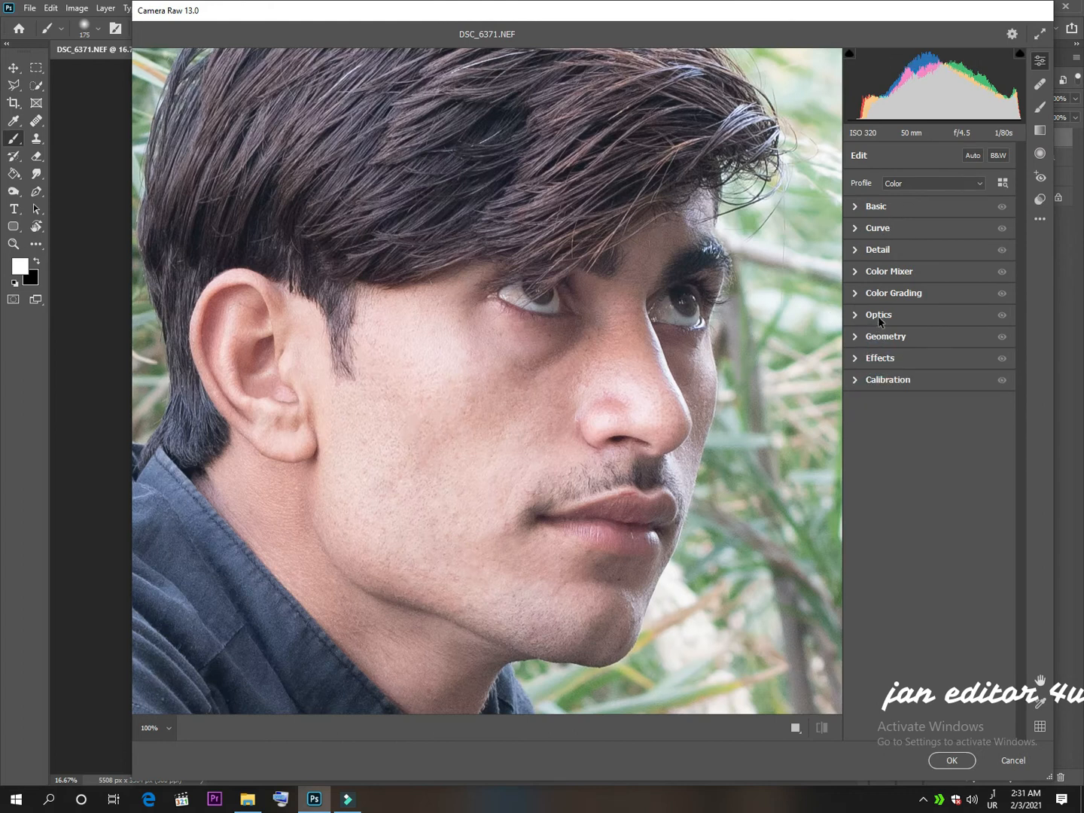
In the Color Mixer, slightly lower the Oranges saturation, set luminance to Oranges +32 and Reds +14, and apply the filter.
left_click(886, 274)
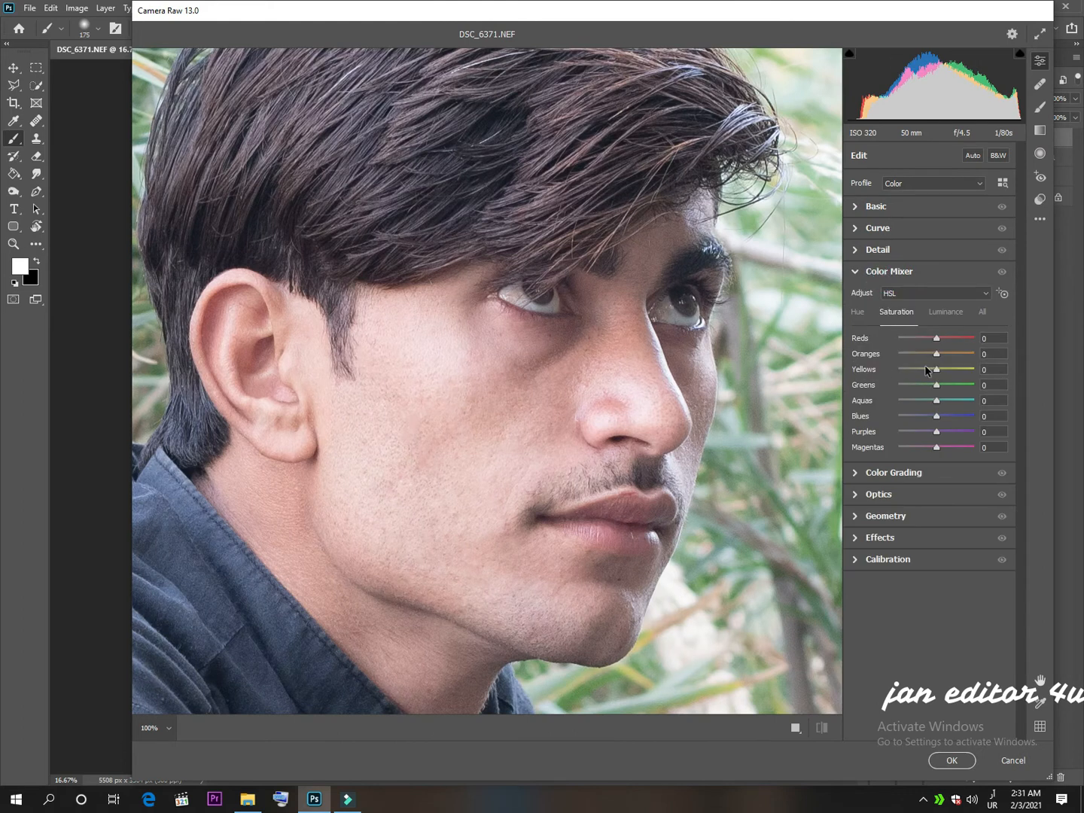
left_click_drag(934, 354, 926, 357)
left_click(943, 313)
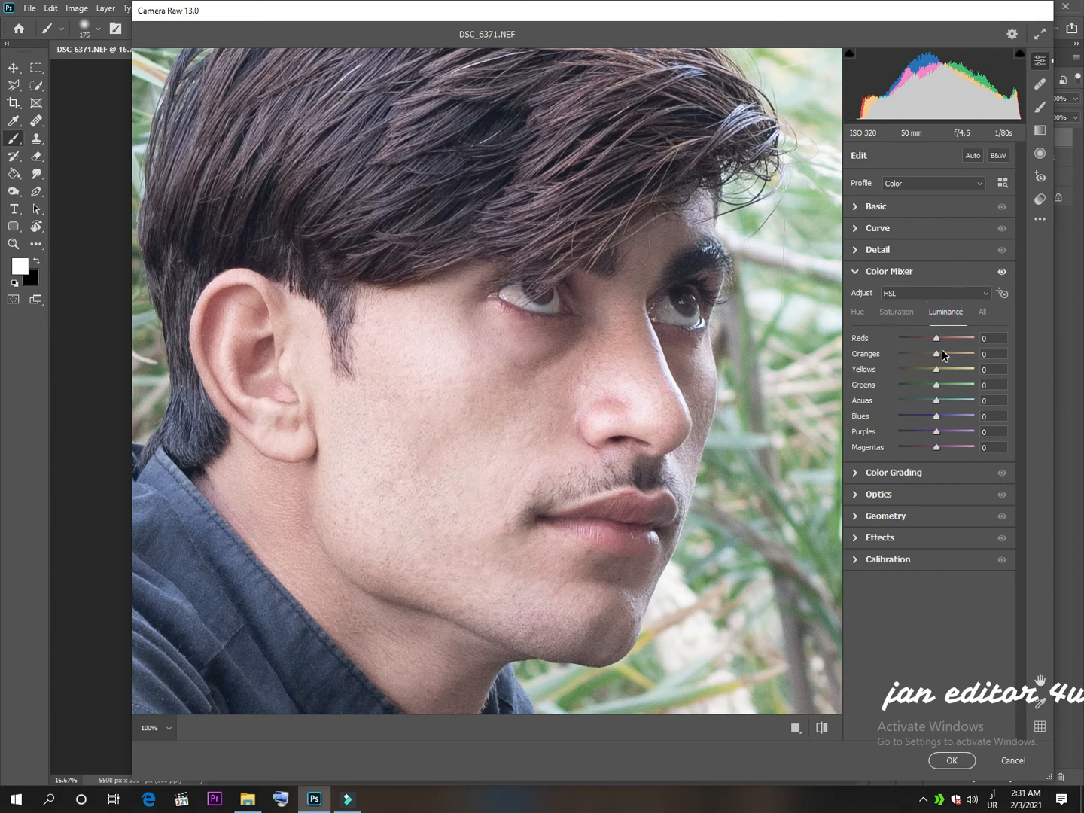
left_click_drag(943, 354, 947, 354)
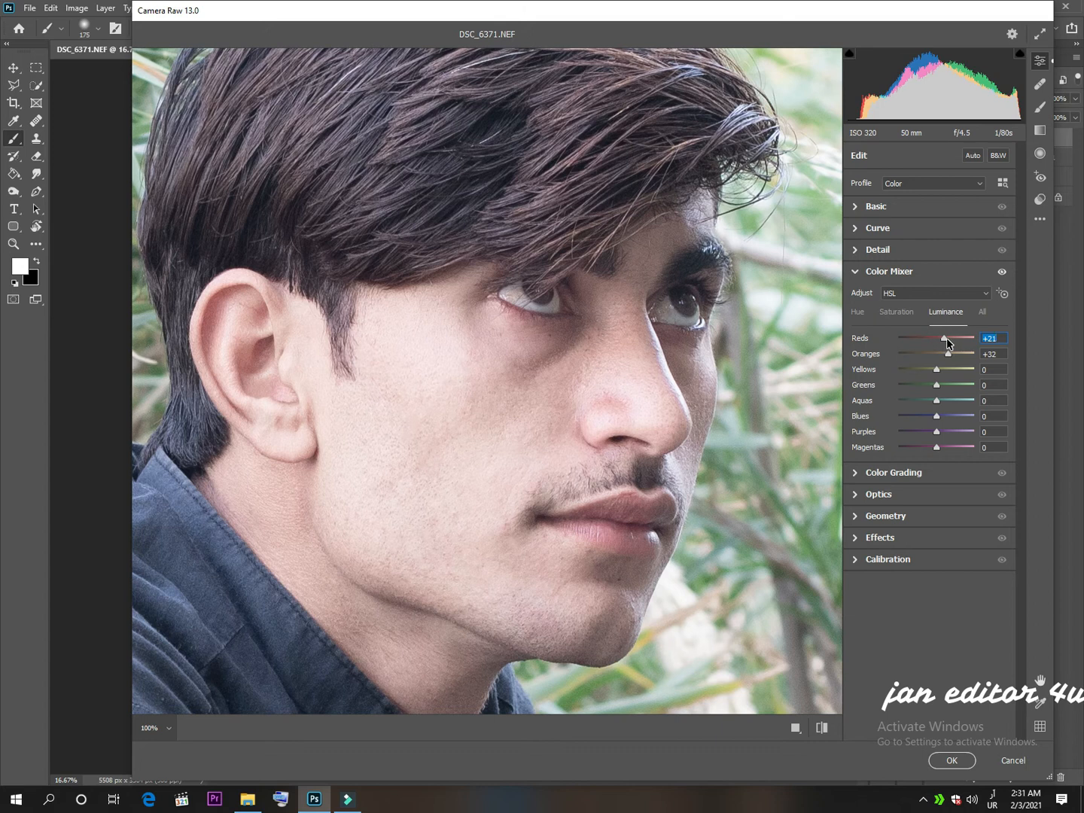
left_click_drag(946, 338, 944, 339)
left_click(953, 759)
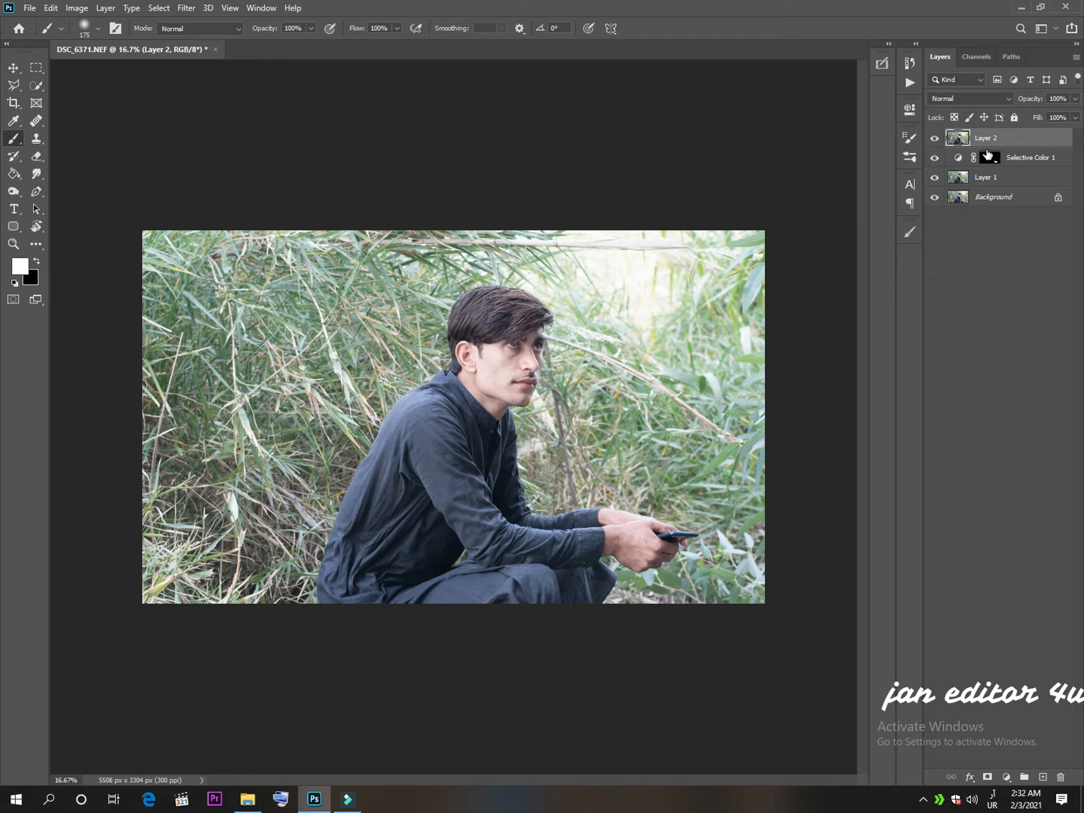
Merge all layers above the Background into one, then stamp the visible image onto a new layer.
left_click(1011, 175, "shift")
right_click(1013, 181)
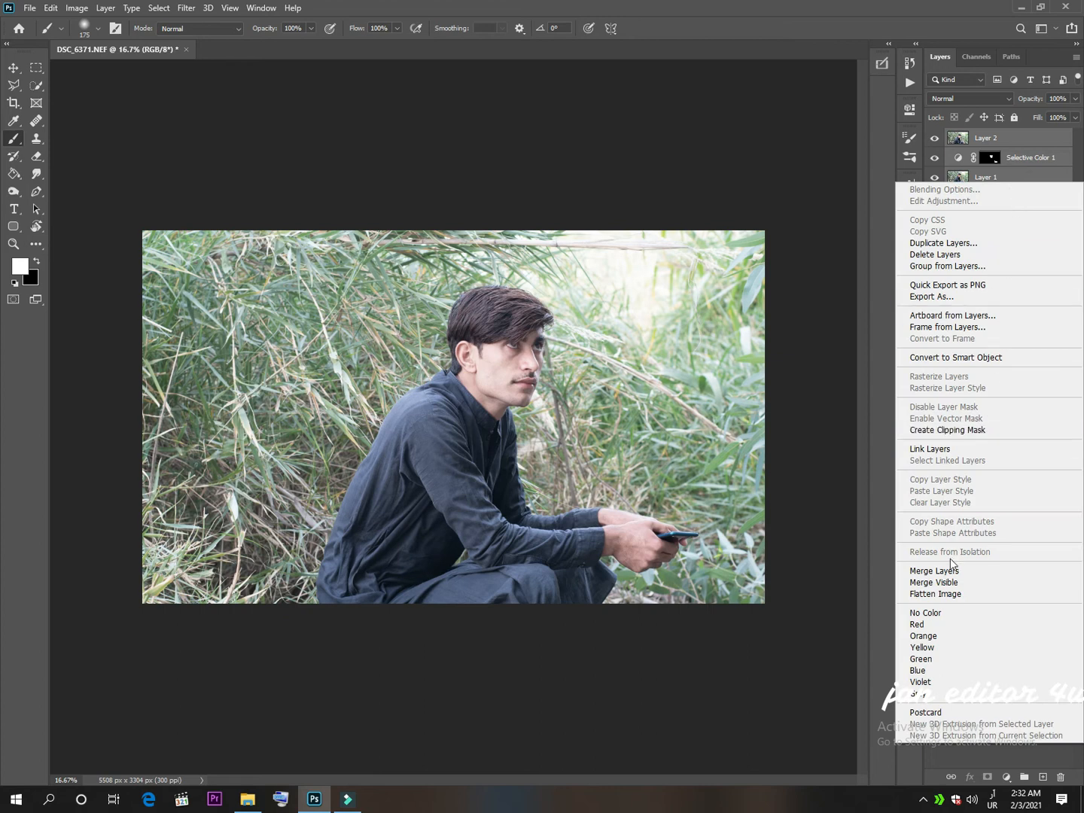
left_click(950, 570)
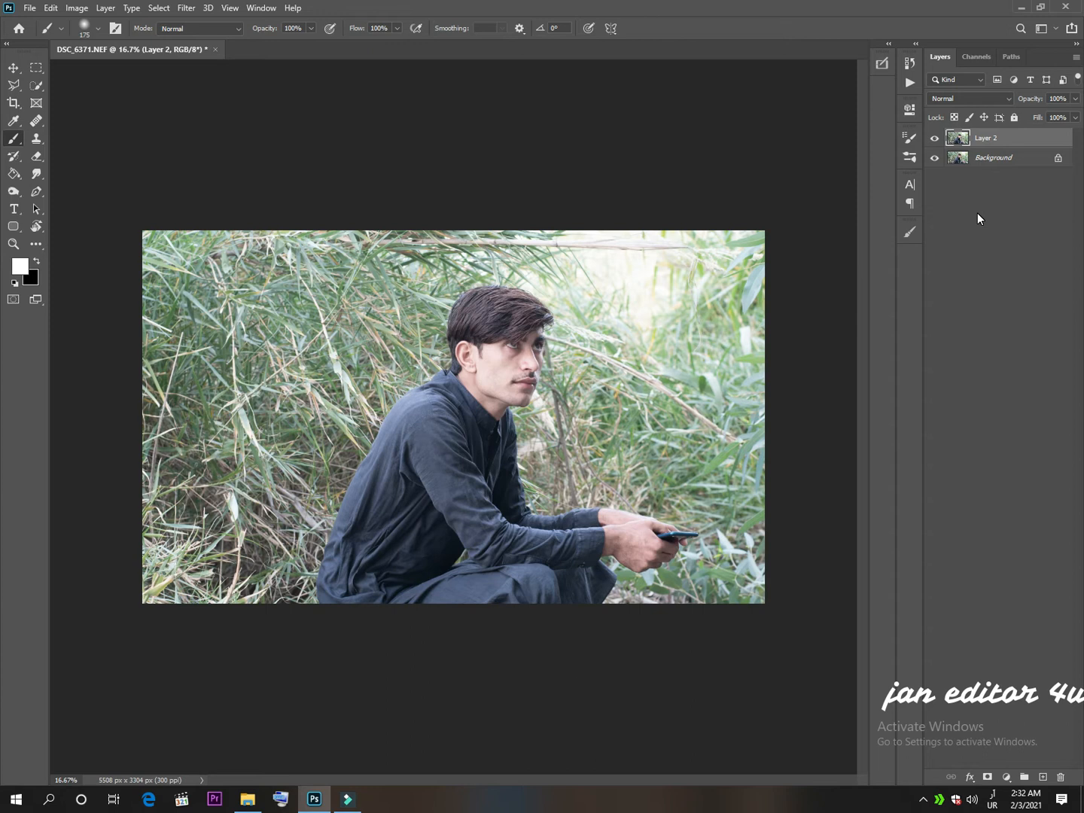
key("ctrl+shift+alt+e")
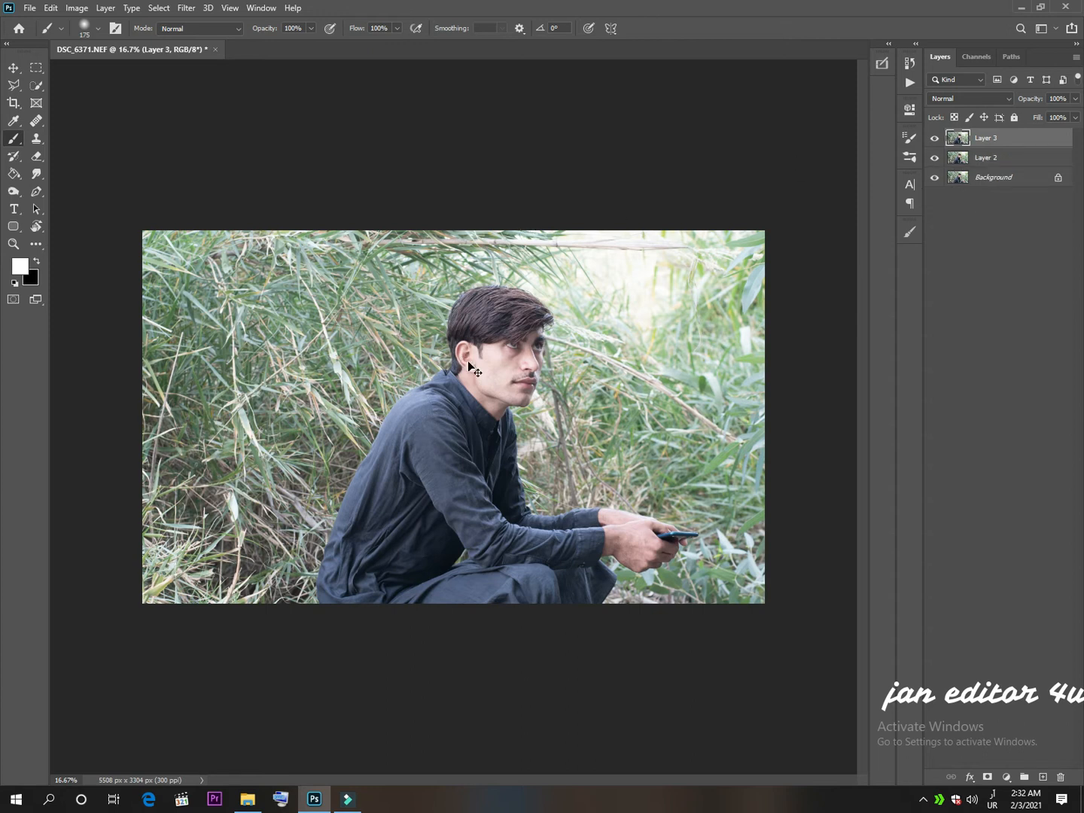
Smooth the temple and the skin beside the eye with the Mixer Brush, using a brush size of 40.
key("ctrl+plus")
key("ctrl+plus")
key("ctrl+plus")
key("ctrl+plus")
key("ctrl+plus")
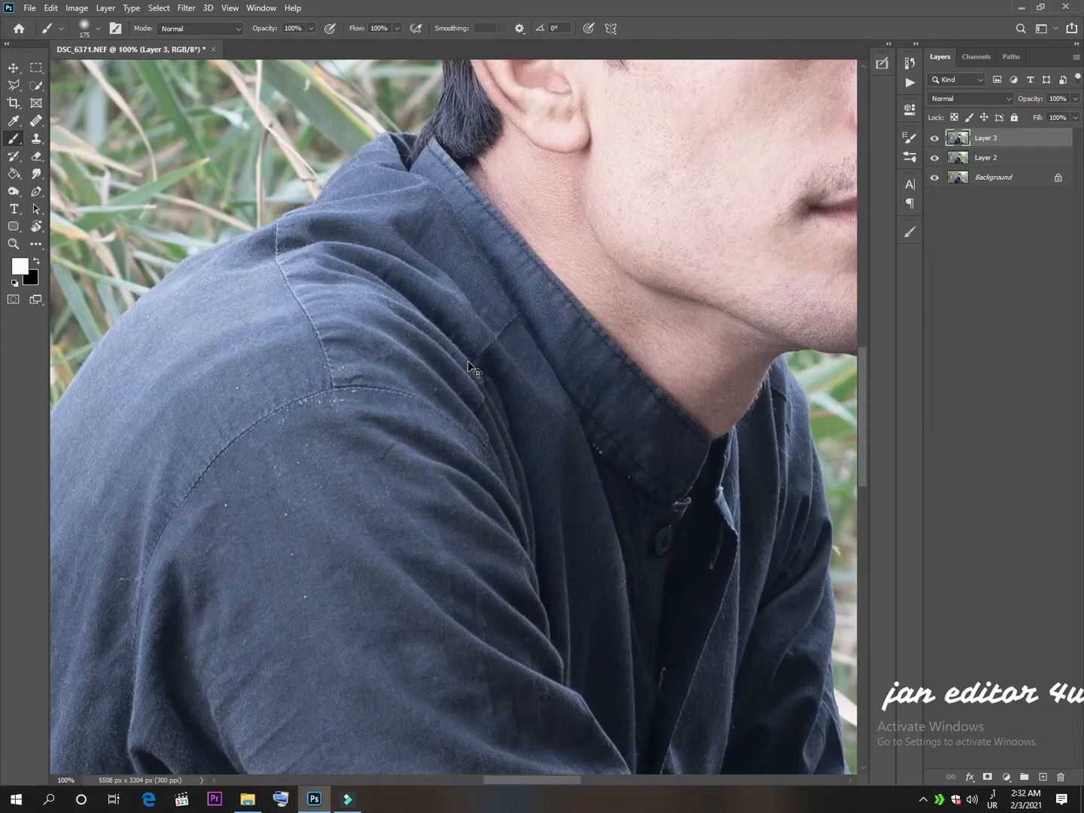
left_click_drag(631, 303, 288, 691)
left_click_drag(335, 603, 406, 565)
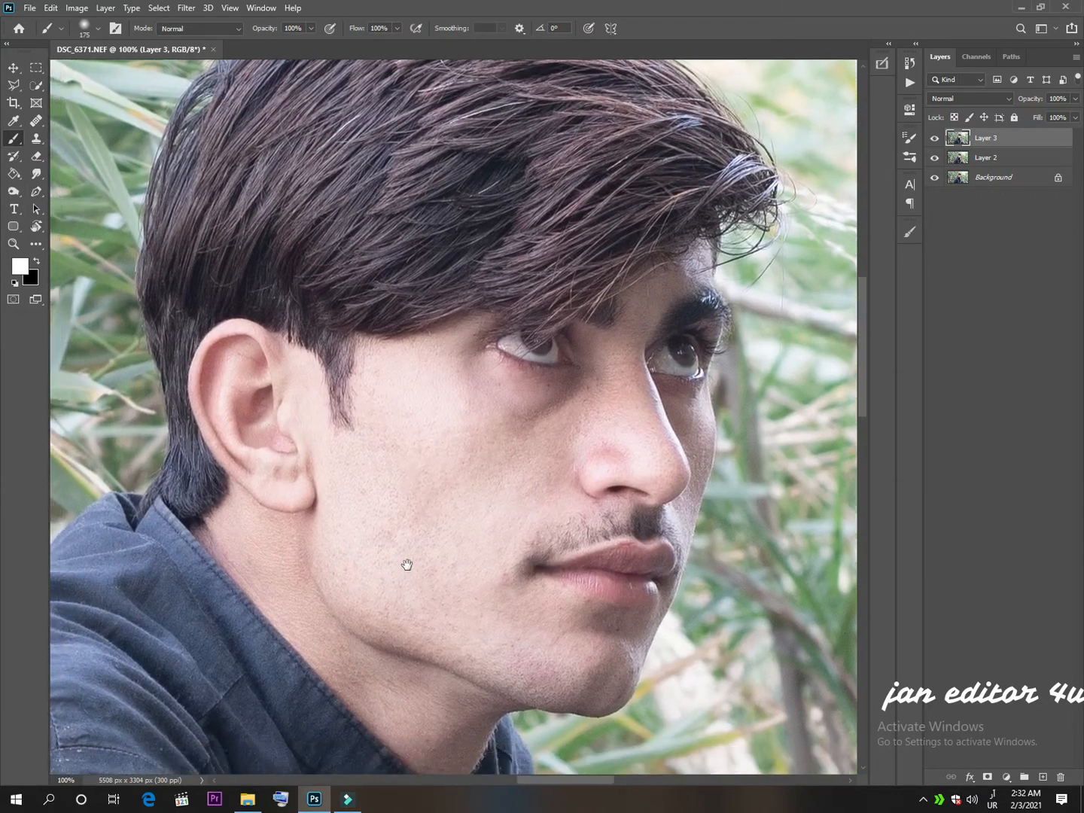
right_click(16, 147)
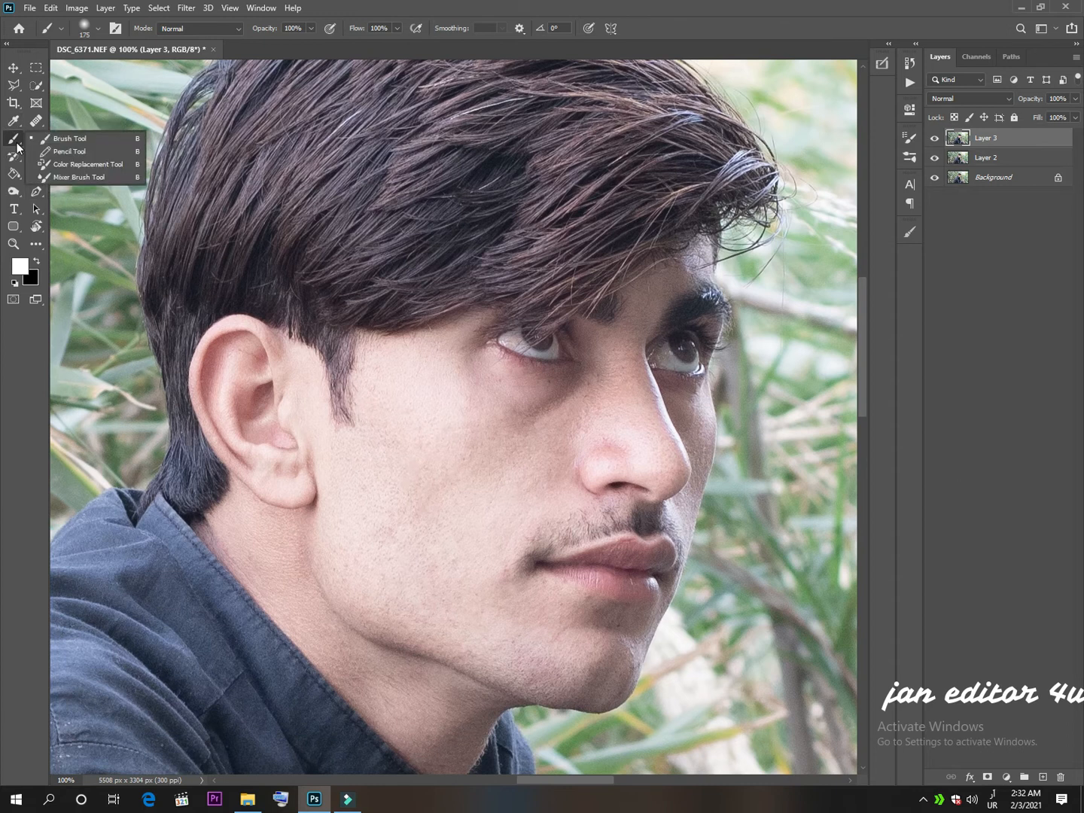
left_click(49, 177)
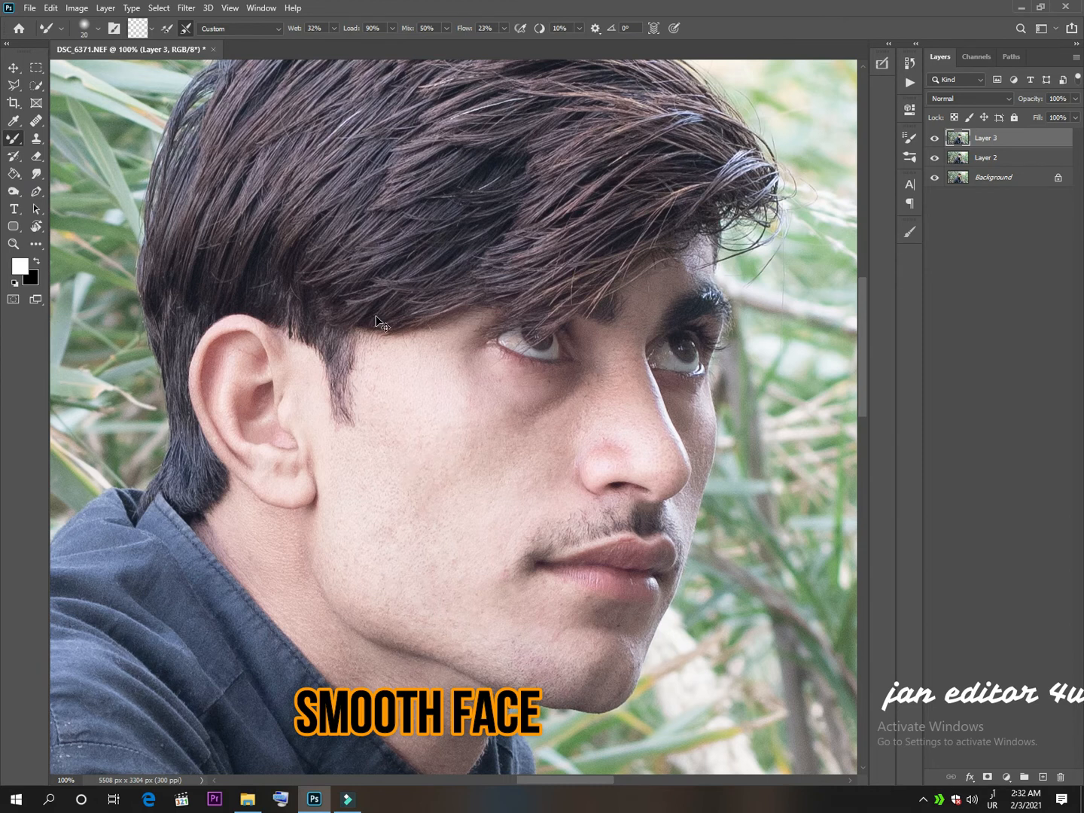
key("ctrl+plus")
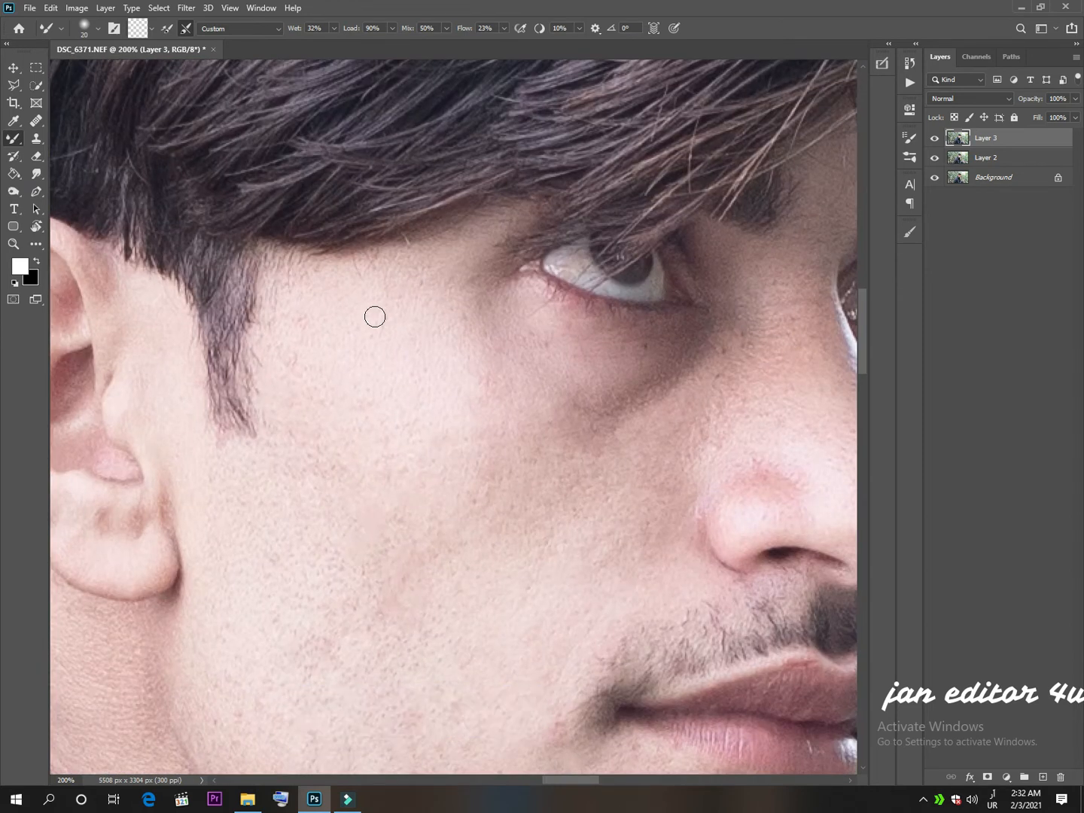
mouse_move(418, 331)
left_mouse_down()
mouse_move(454, 368)
mouse_move(475, 244)
mouse_move(406, 272)
left_mouse_up()
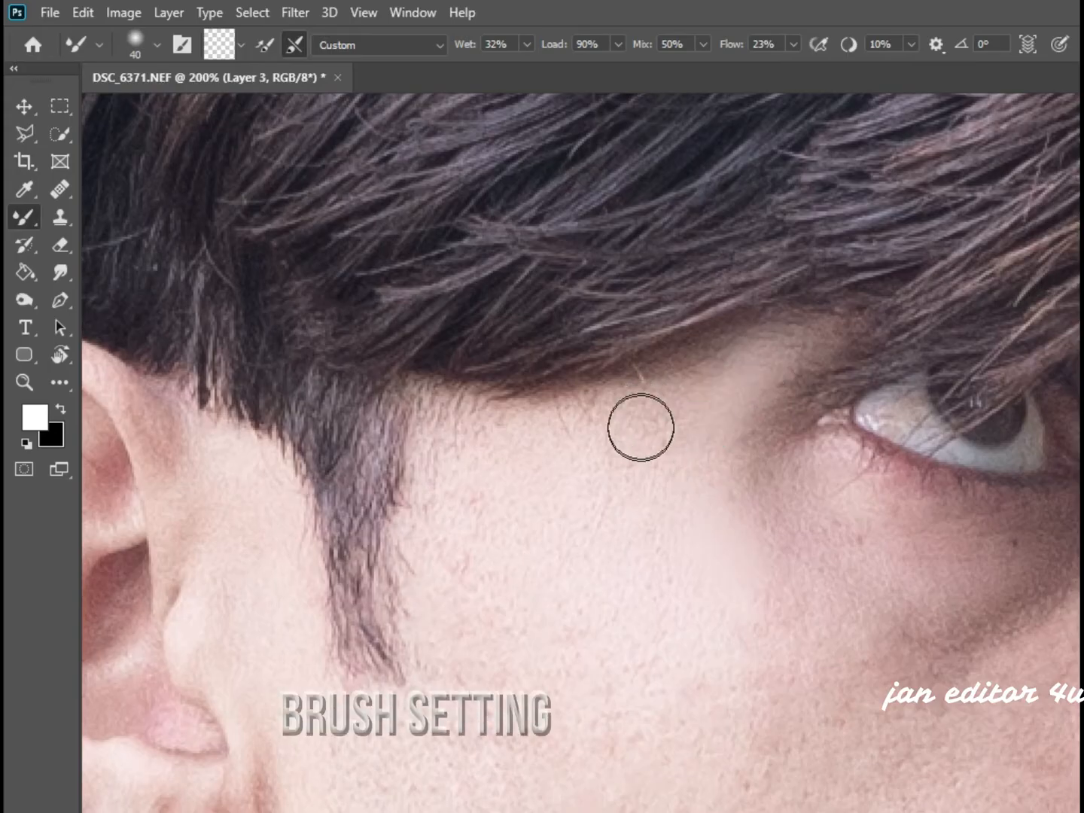
left_click_drag(668, 459, 623, 405)
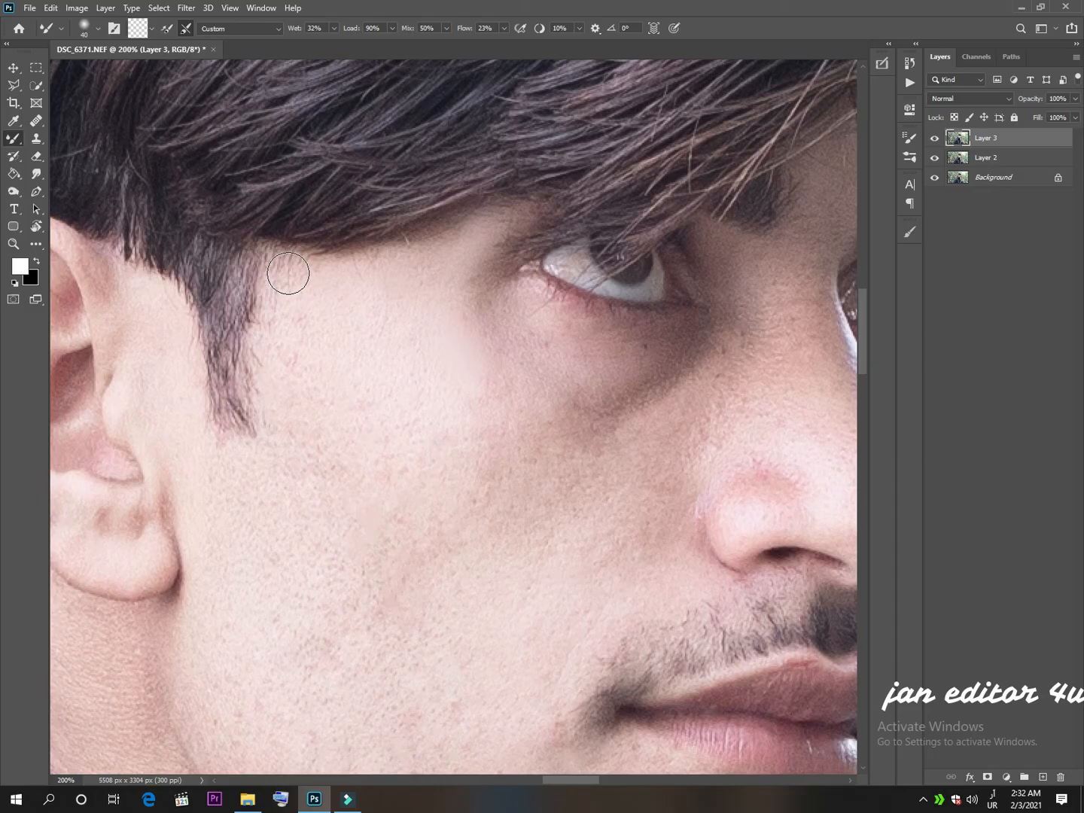
mouse_move(288, 341)
left_mouse_down()
mouse_move(291, 418)
mouse_move(301, 344)
mouse_move(326, 402)
mouse_move(325, 336)
mouse_move(396, 408)
mouse_move(429, 396)
mouse_move(335, 325)
mouse_move(335, 334)
mouse_move(312, 332)
mouse_move(317, 289)
mouse_move(488, 228)
left_mouse_up()
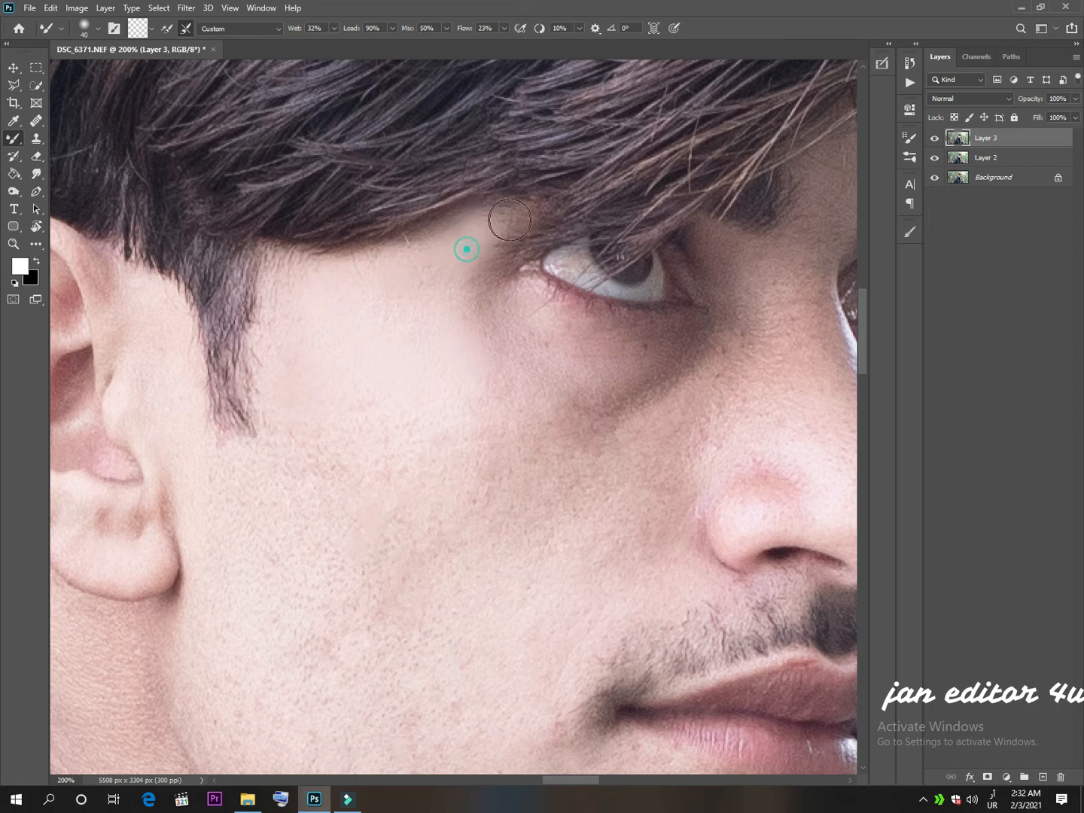
mouse_move(430, 277)
left_mouse_down()
mouse_move(390, 304)
mouse_move(419, 394)
mouse_move(384, 388)
left_mouse_up()
Enlarge the Mixer Brush to 70 and smooth the upper cheek below the temple and sideburn.
scroll(430, 405, "down", 1)
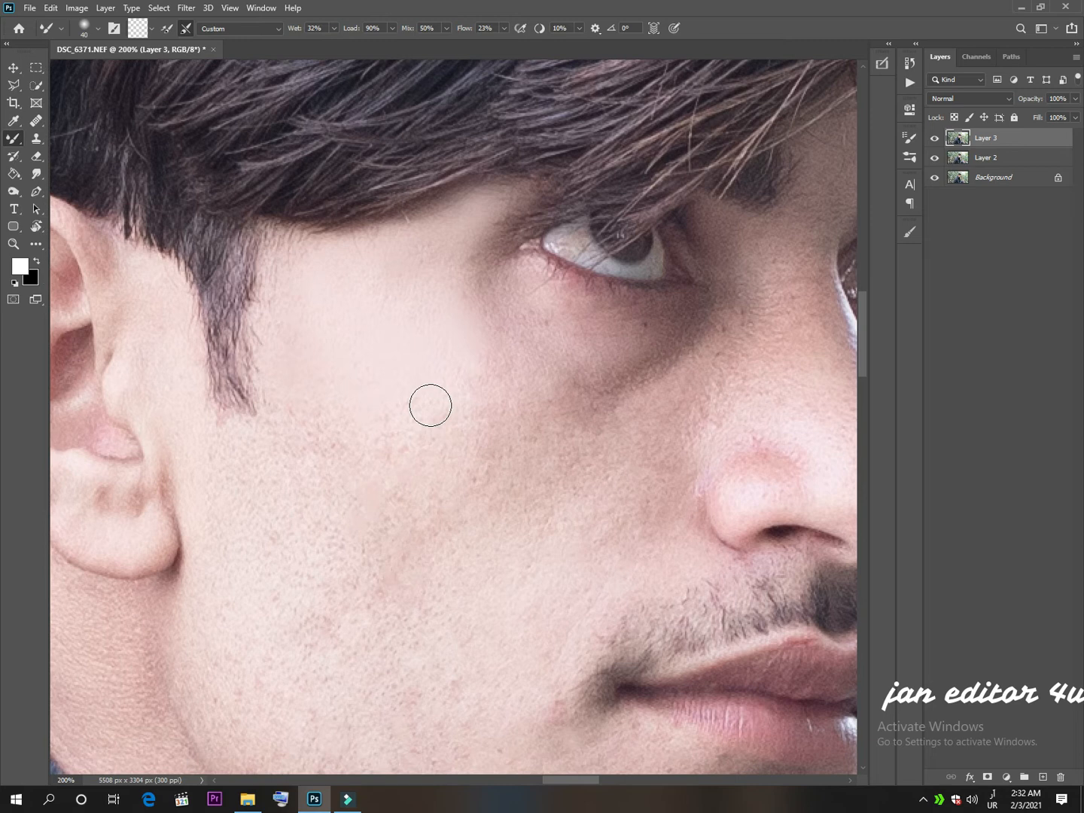
key("bracketright")
key("bracketright")
key("bracketright")
mouse_move(438, 336)
left_mouse_down()
mouse_move(504, 395)
mouse_move(477, 389)
mouse_move(455, 405)
mouse_move(433, 388)
mouse_move(420, 449)
mouse_move(362, 376)
mouse_move(363, 448)
mouse_move(334, 386)
mouse_move(328, 420)
mouse_move(304, 385)
mouse_move(301, 434)
mouse_move(301, 260)
mouse_move(301, 289)
mouse_move(293, 261)
mouse_move(289, 390)
mouse_move(319, 292)
left_mouse_up()
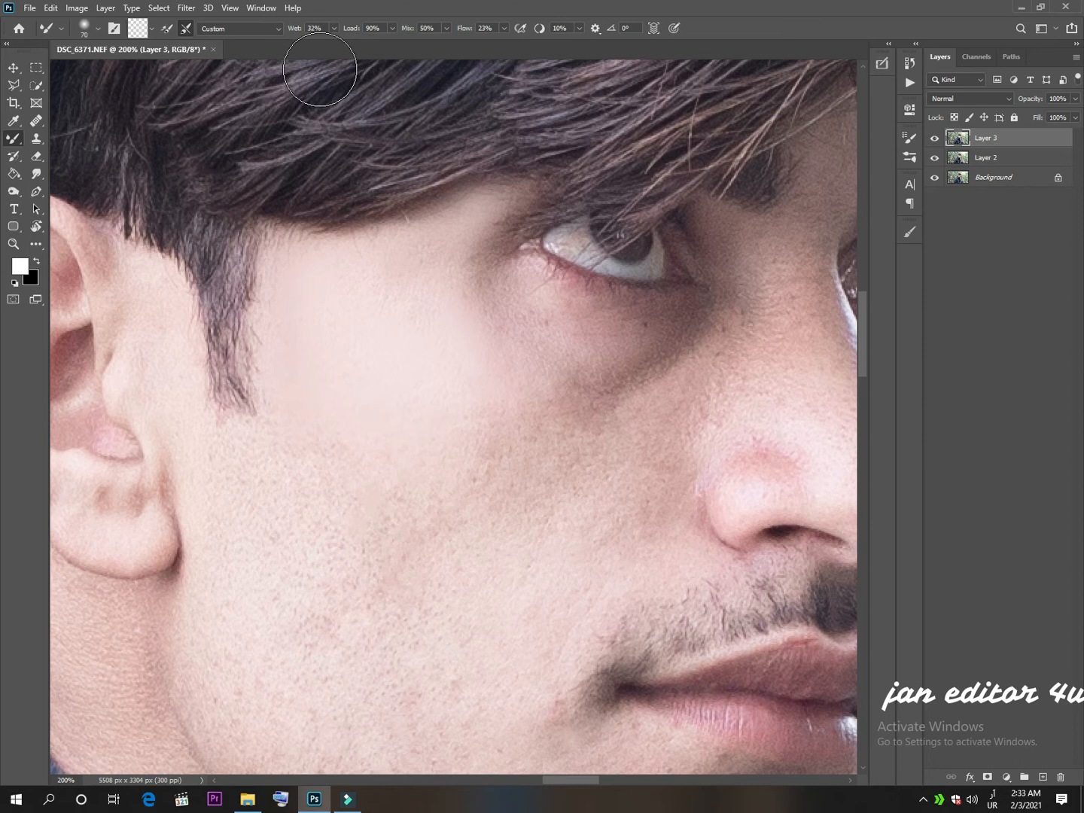
mouse_move(304, 365)
left_mouse_down()
mouse_move(310, 407)
mouse_move(315, 390)
mouse_move(327, 425)
mouse_move(309, 425)
mouse_move(305, 408)
mouse_move(297, 442)
mouse_move(247, 445)
mouse_move(290, 456)
mouse_move(225, 451)
mouse_move(280, 446)
mouse_move(299, 383)
mouse_move(310, 438)
mouse_move(323, 426)
mouse_move(342, 493)
mouse_move(382, 521)
mouse_move(397, 516)
mouse_move(414, 457)
mouse_move(431, 469)
mouse_move(447, 449)
mouse_move(457, 476)
mouse_move(464, 442)
mouse_move(485, 455)
mouse_move(499, 437)
mouse_move(484, 416)
mouse_move(489, 464)
mouse_move(439, 501)
mouse_move(285, 495)
mouse_move(244, 510)
mouse_move(235, 493)
mouse_move(246, 541)
mouse_move(293, 505)
mouse_move(340, 585)
mouse_move(335, 649)
mouse_move(290, 631)
mouse_move(274, 607)
mouse_move(306, 541)
left_mouse_up()
Smooth the lower cheek from below the sideburn toward the jaw with the Mixer Brush at size 70.
scroll(302, 541, "down", 1)
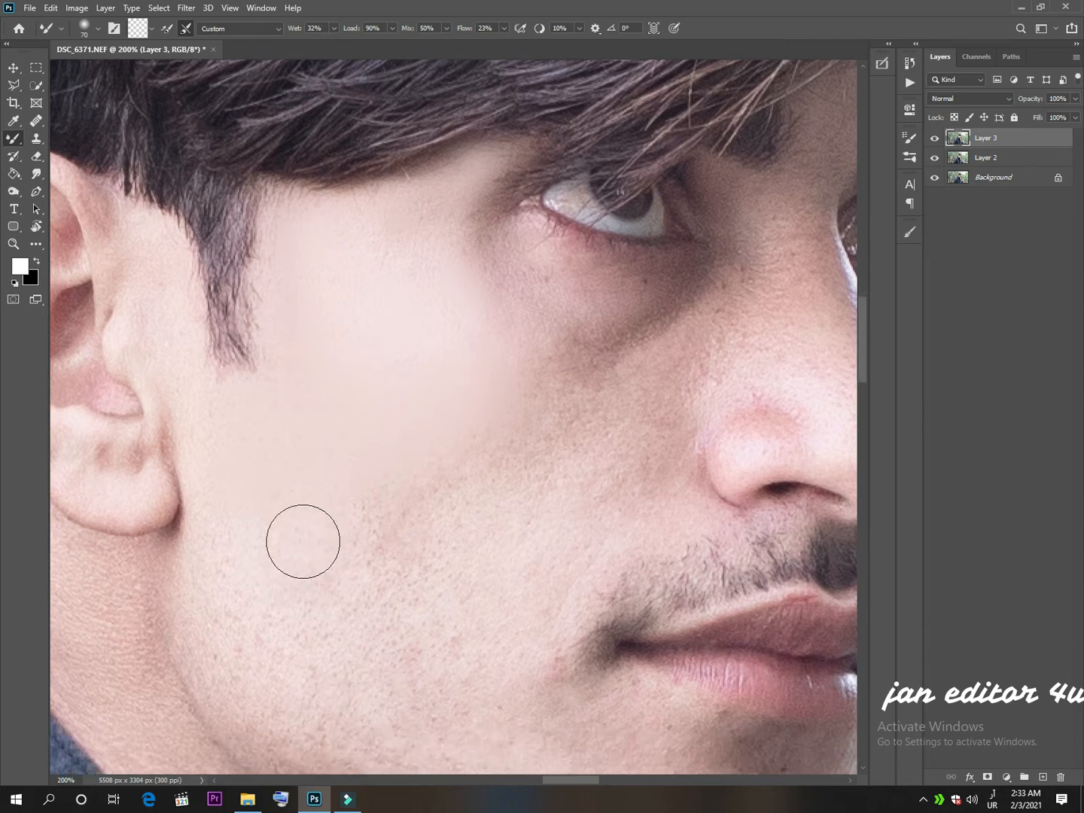
scroll(303, 541, "down", 1)
mouse_move(259, 413)
left_mouse_down()
mouse_move(235, 365)
mouse_move(229, 449)
mouse_move(223, 422)
mouse_move(266, 559)
left_mouse_up()
mouse_move(268, 445)
left_mouse_down()
mouse_move(338, 556)
mouse_move(336, 447)
mouse_move(344, 465)
mouse_move(391, 480)
mouse_move(411, 439)
mouse_move(432, 441)
mouse_move(455, 478)
mouse_move(461, 439)
mouse_move(485, 454)
mouse_move(509, 412)
mouse_move(429, 523)
mouse_move(396, 497)
left_mouse_up()
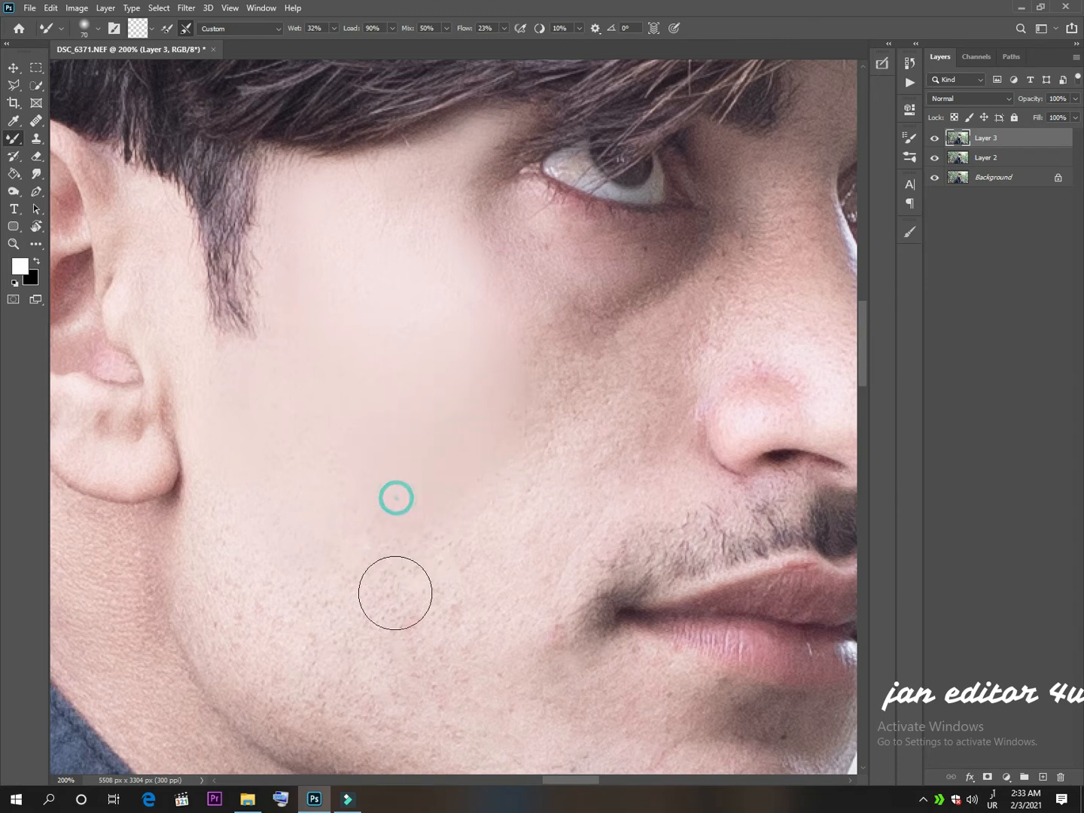
scroll(487, 467, "down", 2)
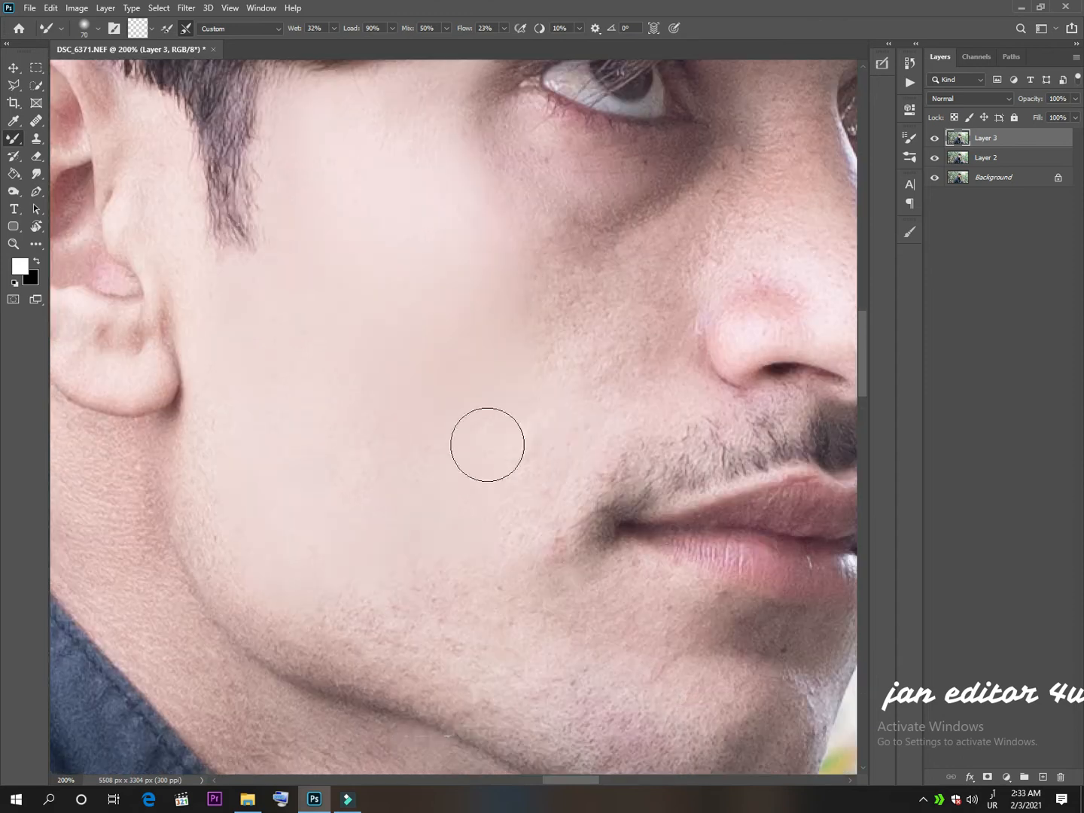
Reduce the Mixer Brush size and smooth the cheek beside the nose and the skin under the eye.
key("bracketleft")
key("bracketleft")
key("bracketleft")
key("bracketleft")
scroll(488, 445, "up", 1)
left_click_drag(552, 360, 568, 341)
scroll(525, 368, "up", 4)
mouse_move(656, 550)
left_mouse_down()
mouse_move(622, 533)
mouse_move(617, 464)
left_mouse_up()
Smooth the neck and the skin along the jawline with the Mixer Brush, adjusting the brush size to the area.
scroll(619, 498, "up", 2)
scroll(478, 370, "left", 11)
key("bracketleft")
scroll(339, 276, "down", 1)
mouse_move(338, 276)
left_mouse_down()
mouse_move(430, 414)
mouse_move(242, 346)
mouse_move(377, 301)
mouse_move(367, 477)
mouse_move(298, 384)
mouse_move(473, 488)
mouse_move(306, 487)
mouse_move(700, 644)
mouse_move(710, 721)
left_mouse_up()
scroll(393, 482, "down", 2)
key("bracketright")
key("bracketright")
key("bracketright")
scroll(368, 476, "down", 2)
scroll(697, 653, "down", 2)
scroll(699, 643, "down", 1)
scroll(709, 721, "right", 5)
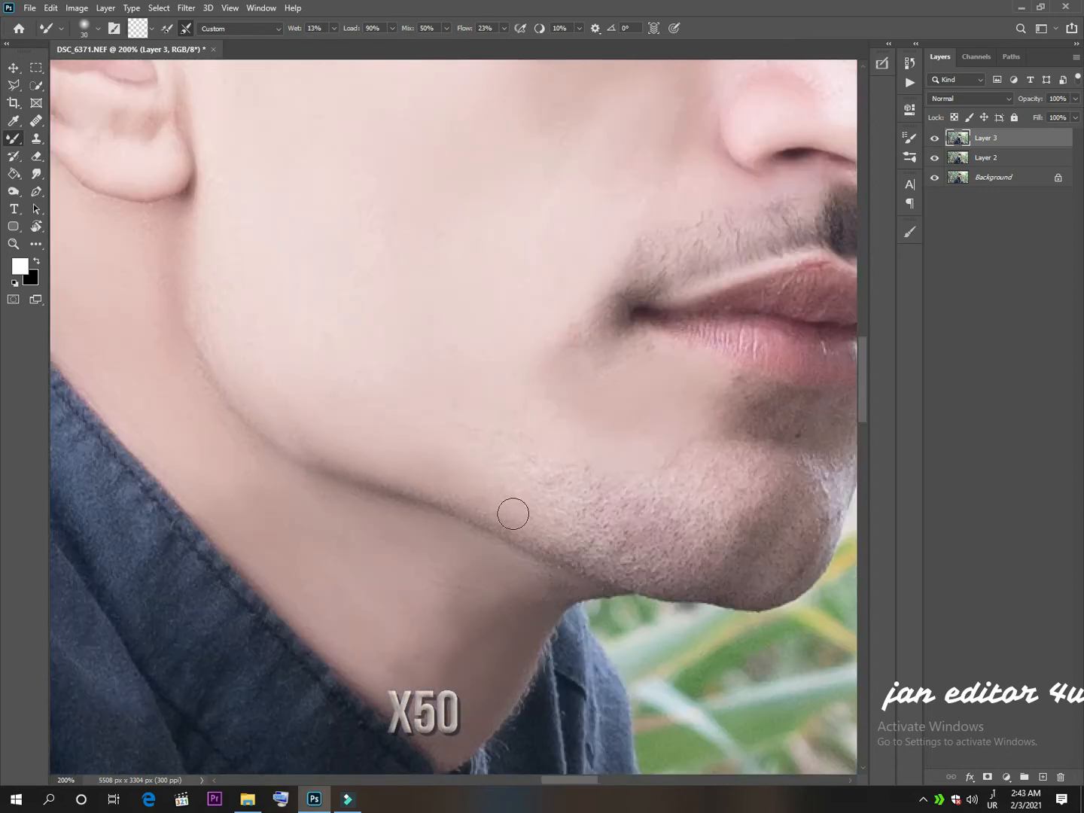
Smooth the chin and the skin below the lower lip, reducing the Mixer Brush size to 25.
left_click_drag(513, 513, 597, 503)
key("bracketleft")
scroll(597, 503, "right", 5)
left_click_drag(411, 588, 540, 588)
scroll(540, 587, "up", 1)
mouse_move(512, 429)
left_mouse_down()
mouse_move(552, 501)
mouse_move(615, 463)
left_mouse_up()
scroll(552, 500, "up", 1)
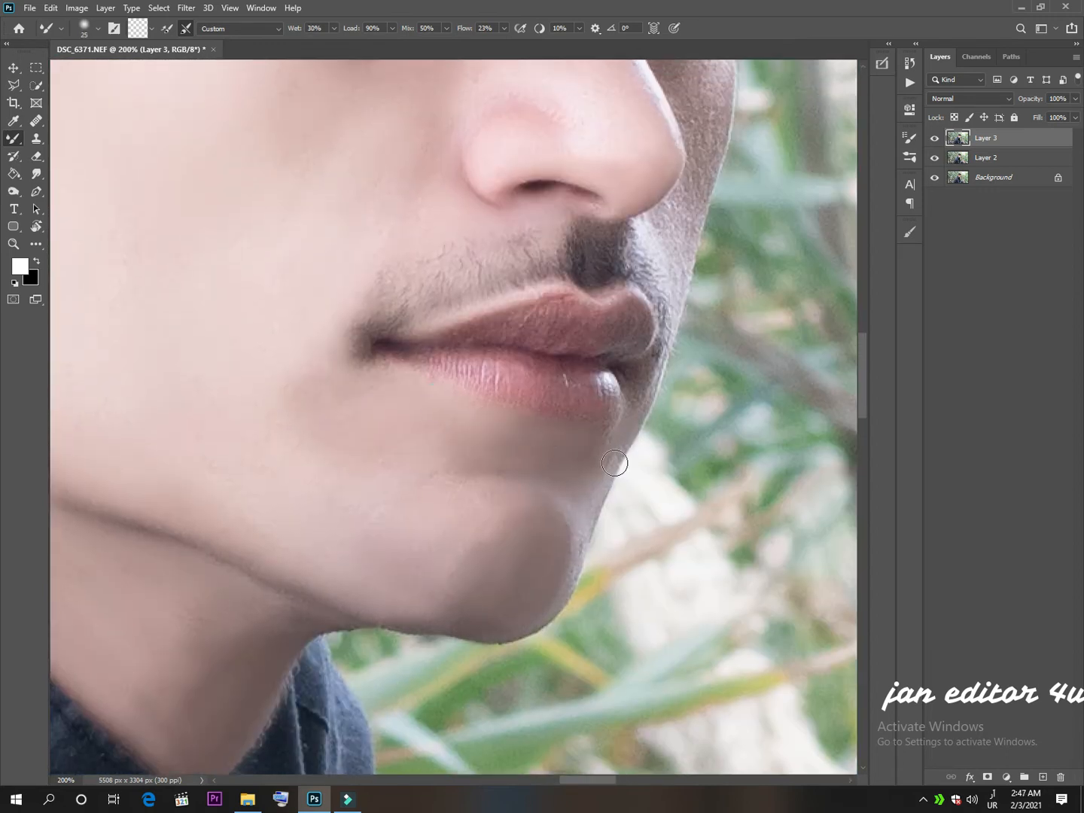
Smooth the far side of the face and the remaining upper facial skin, enlarging the Mixer Brush to 35.
scroll(615, 463, "up", 3)
scroll(614, 463, "right", 3)
mouse_move(540, 267)
left_mouse_down()
mouse_move(479, 451)
mouse_move(466, 301)
left_mouse_up()
scroll(479, 452, "up", 1)
scroll(467, 301, "up", 3)
key("bracketright")
key("bracketright")
mouse_move(390, 339)
left_mouse_down()
mouse_move(437, 270)
mouse_move(452, 331)
left_mouse_up()
Smooth the skin of the hands holding the phone with the Mixer Brush at size 35.
scroll(452, 332, "down", 1)
scroll(433, 407, "down", 3)
scroll(504, 515, "down", 10)
scroll(503, 516, "right", 5)
left_click_drag(504, 516, 422, 466)
scroll(222, 443, "down", 2)
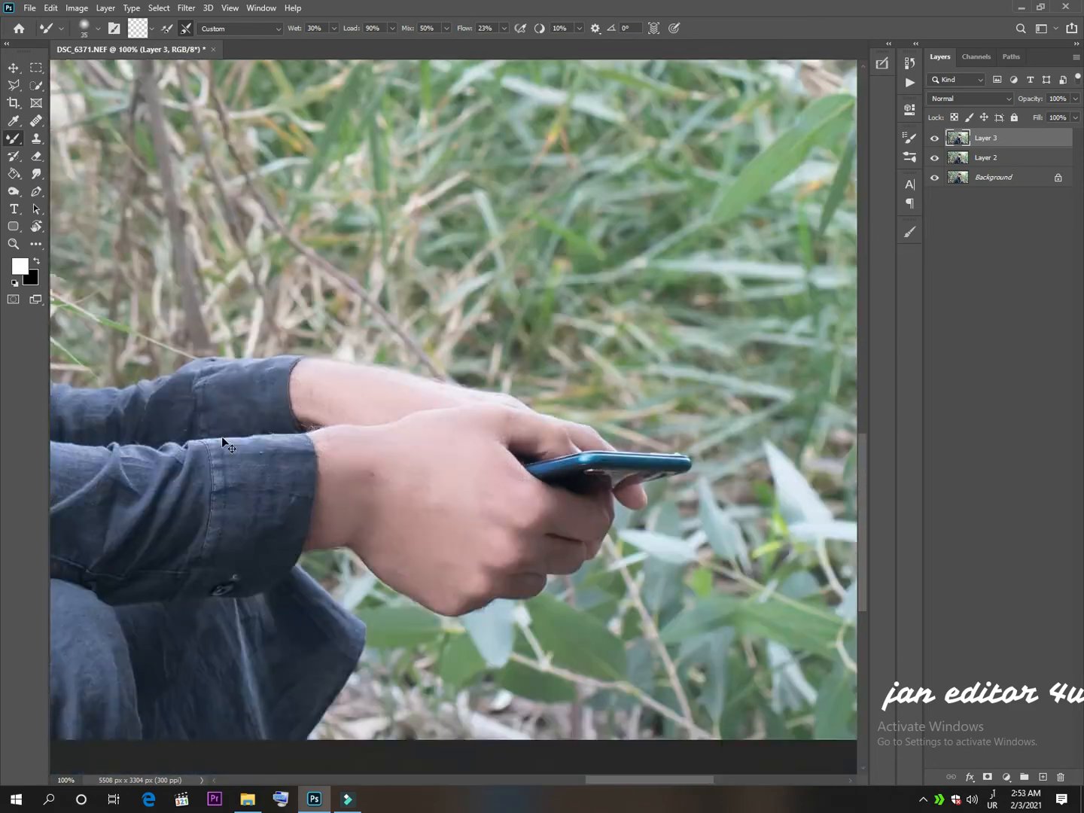
Compare the face before and after smoothing by toggling the visibility of Layer 3.
scroll(222, 442, "left", 5)
scroll(222, 443, "up", 5)
left_click_drag(754, 166, 565, 474)
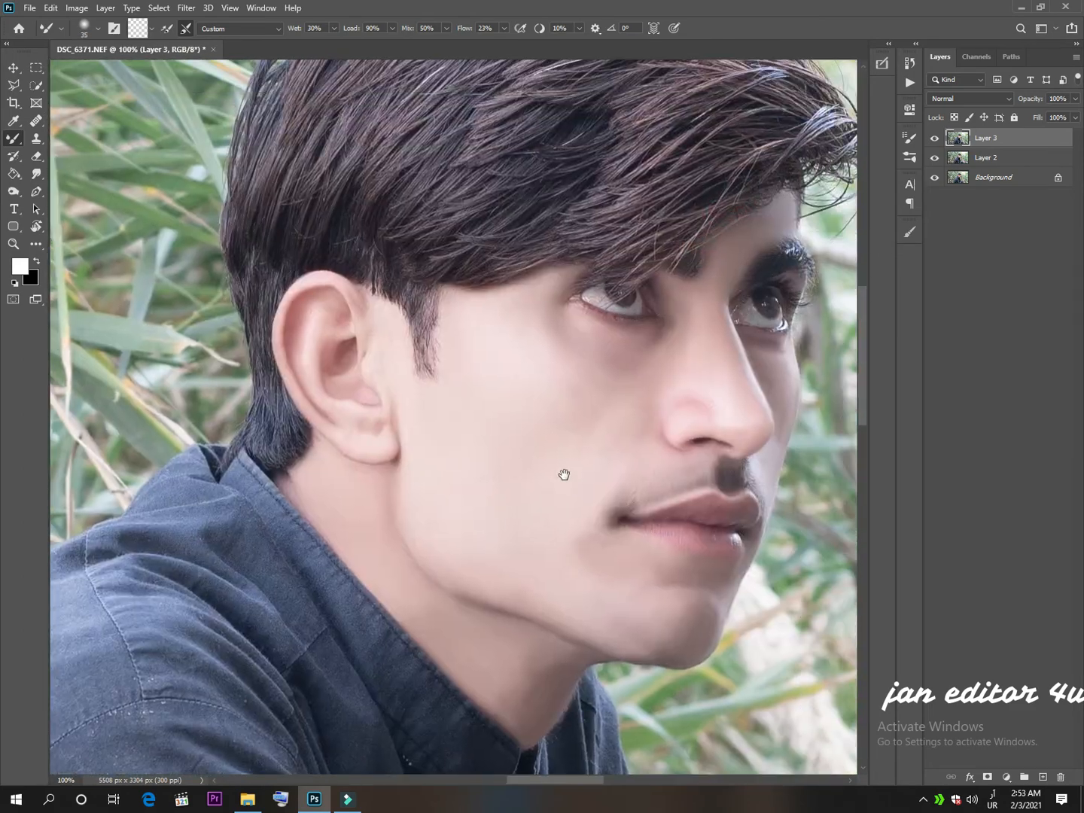
left_click(933, 139)
left_click(933, 138)
left_click(933, 139)
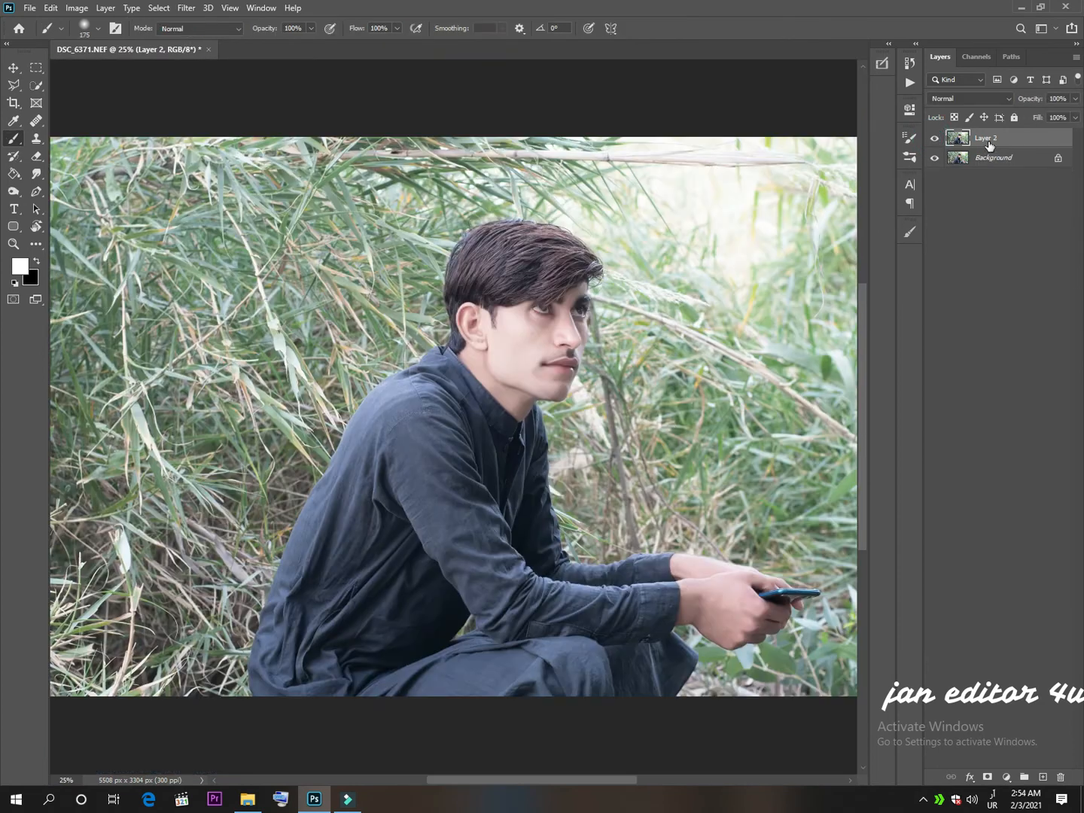
Flatten the image into a single Background layer and unlock it as a regular layer.
right_click(986, 143)
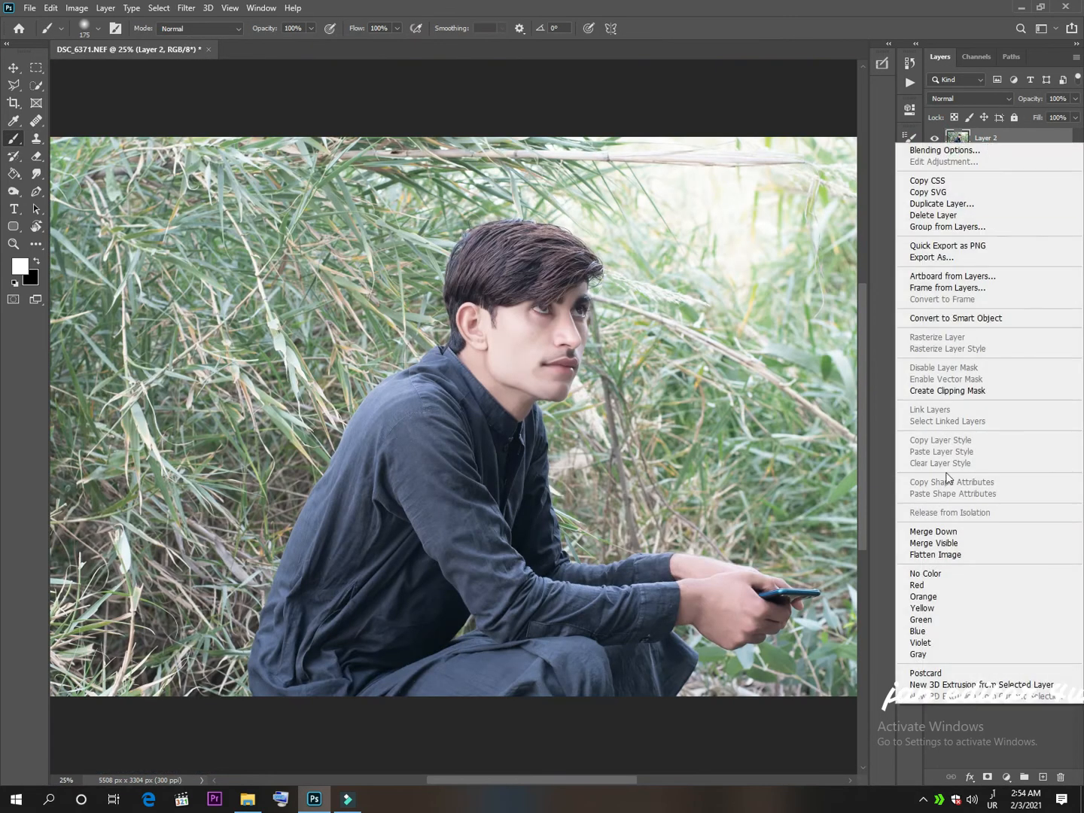
left_click(941, 554)
key("ctrl+minus")
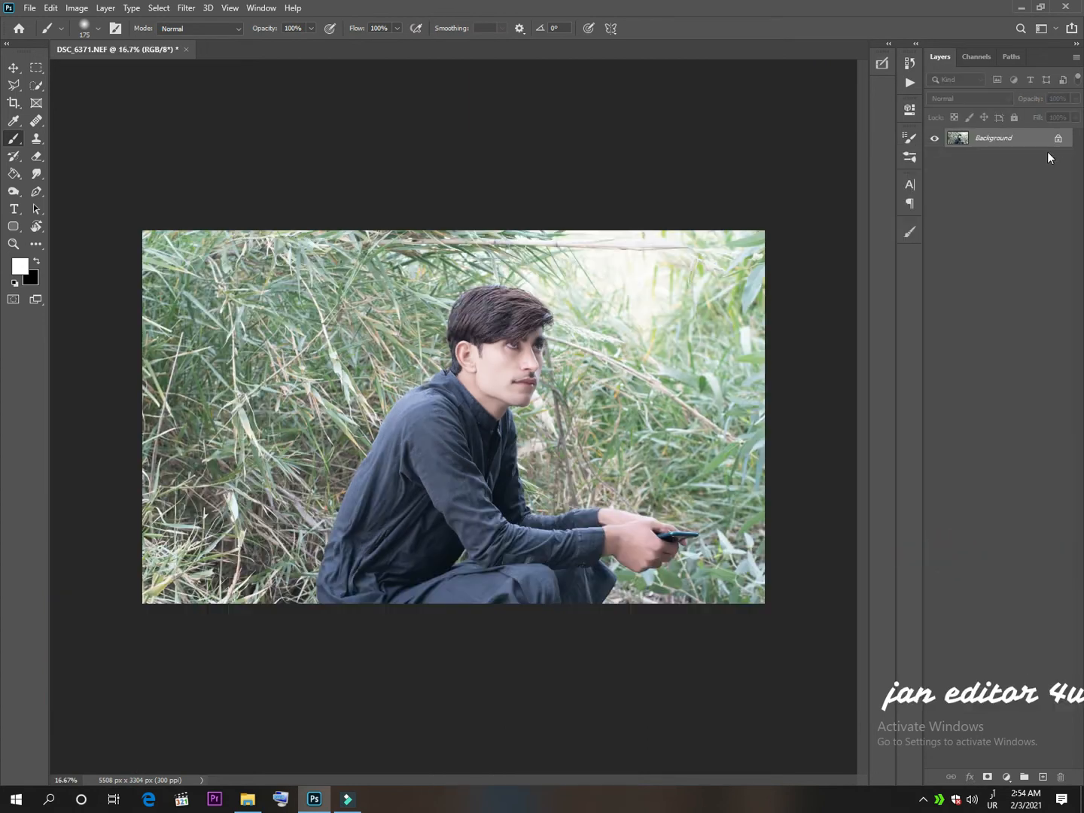
left_click(1058, 145)
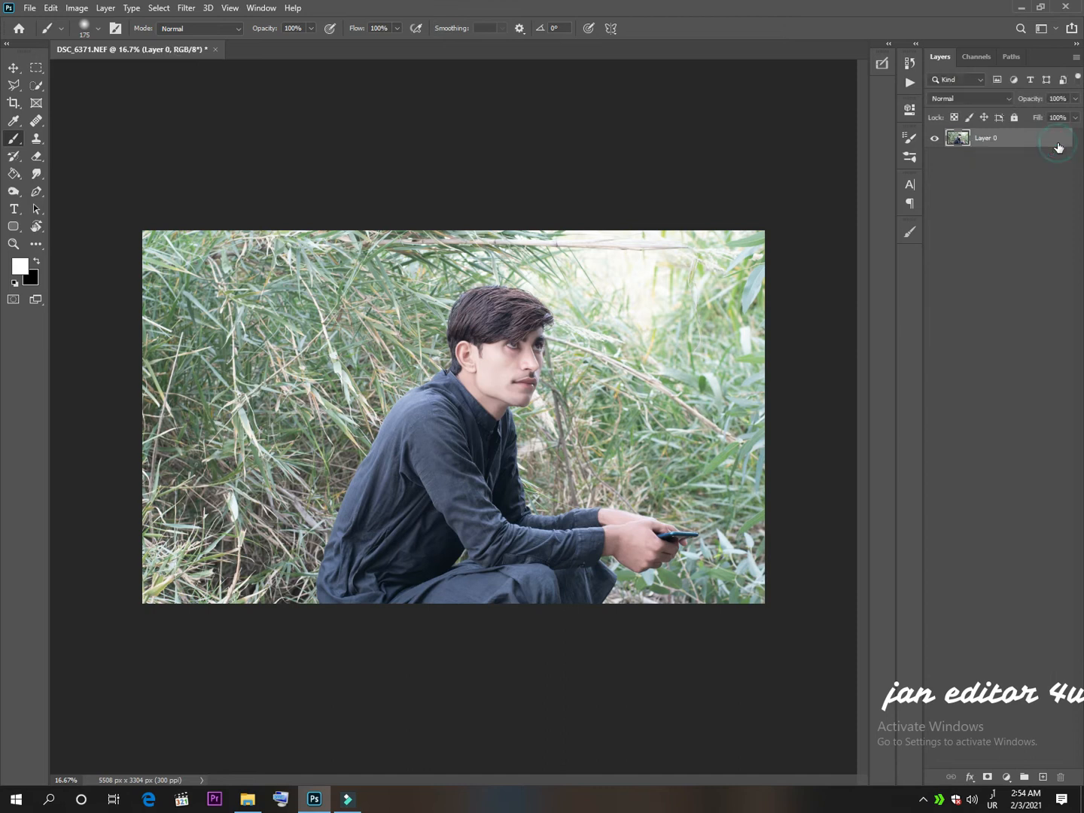
Select the seated man automatically with the Quick Selection tool's Select Subject command.
left_click(35, 85)
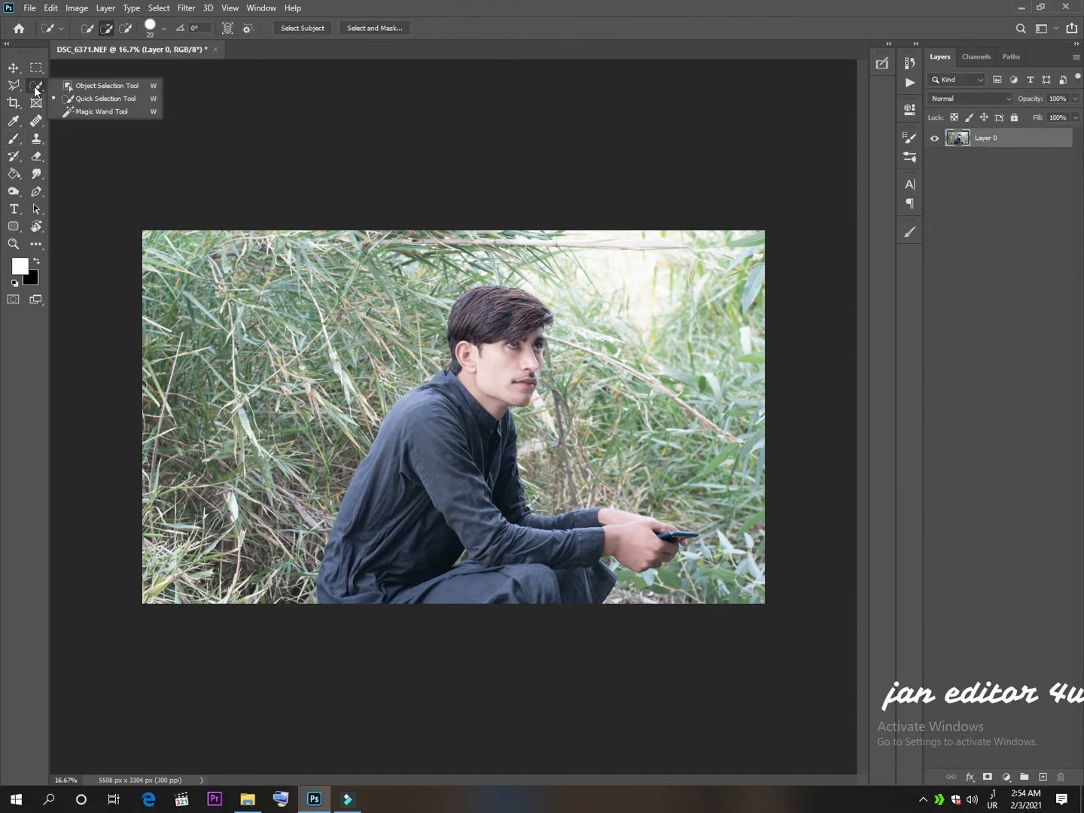
left_click(97, 101)
left_click(307, 31)
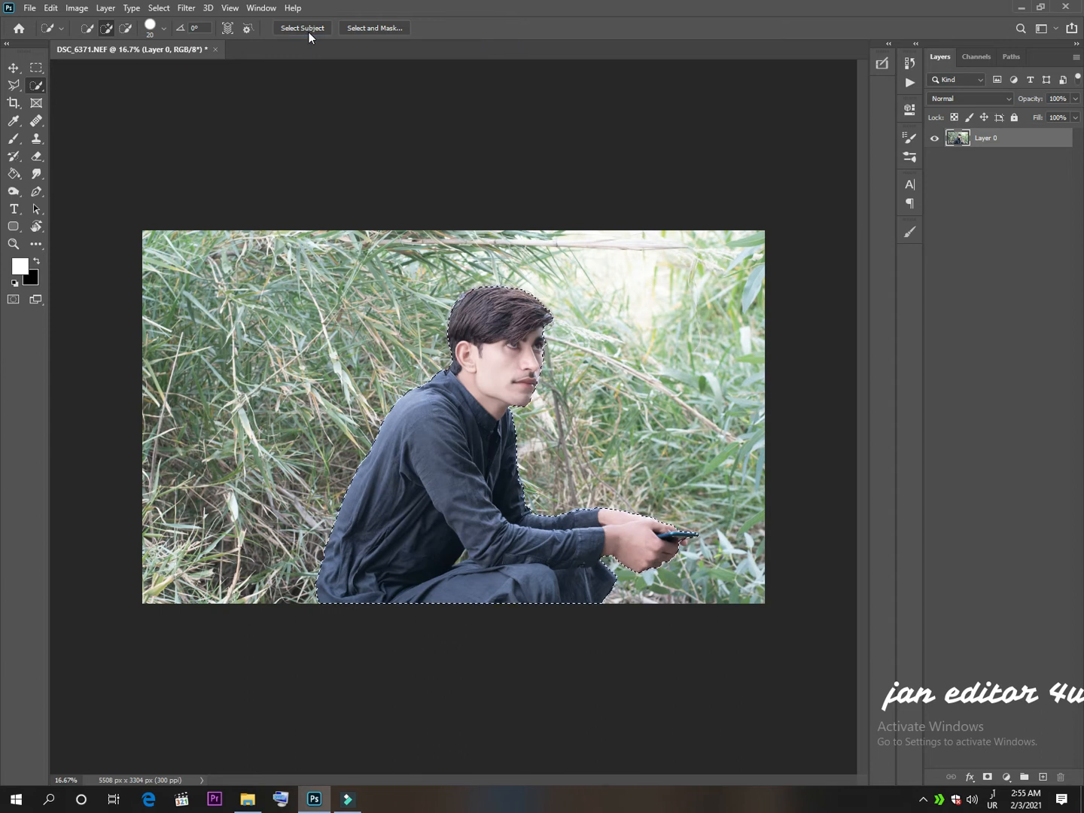
Check the selection outline and subtract the grass gap between the elbow and the thigh from the selection.
key("ctrl+plus")
key("ctrl+plus")
key("ctrl+plus")
key("ctrl+plus")
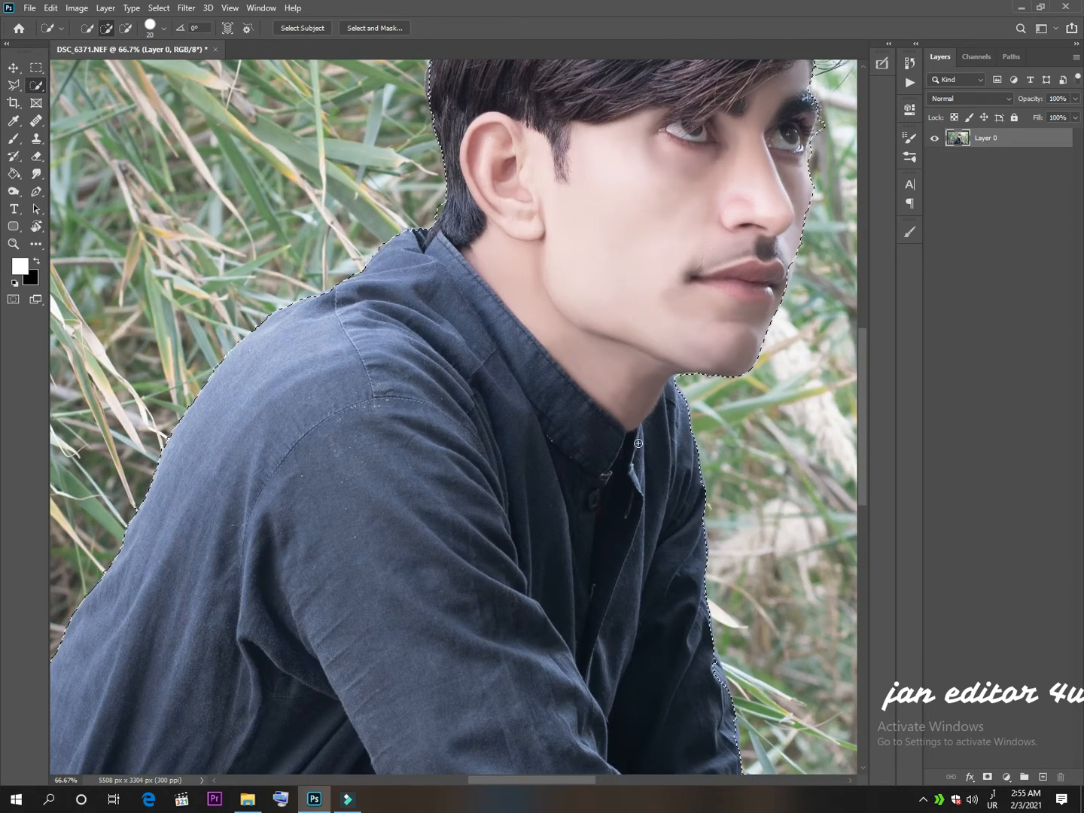
left_click_drag(598, 343, 358, 588)
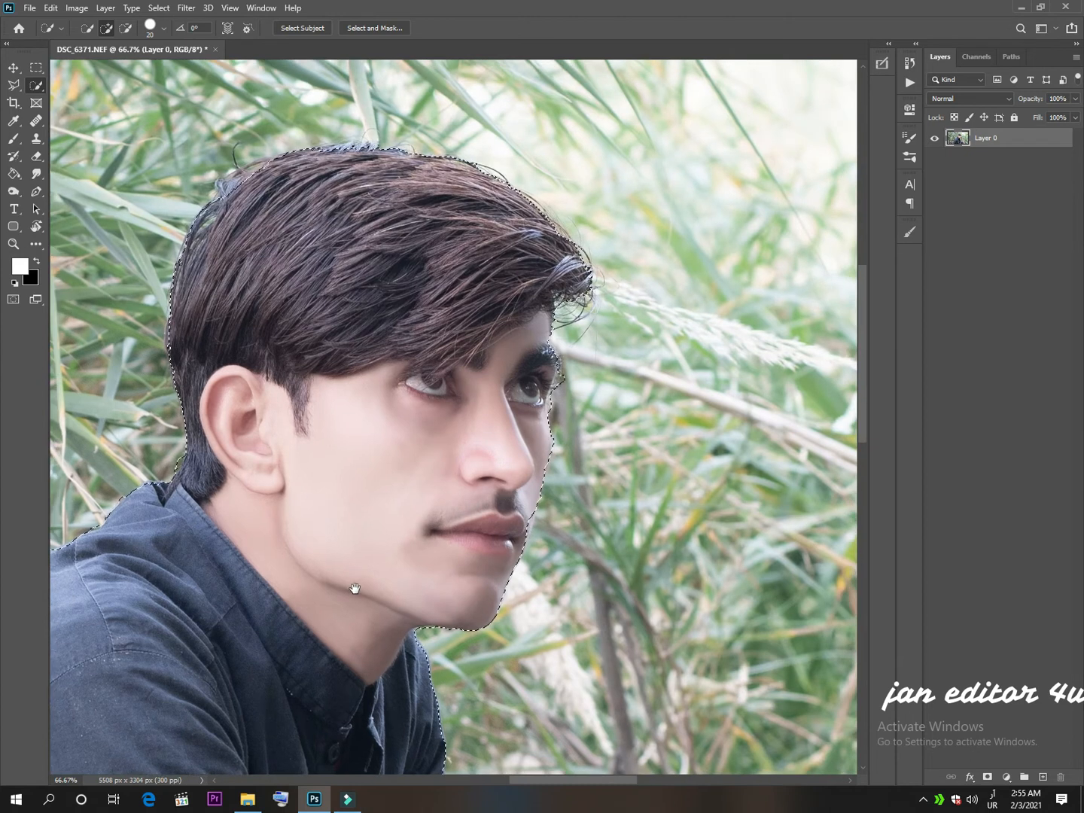
key("alt")
scroll(485, 334, "down", 10)
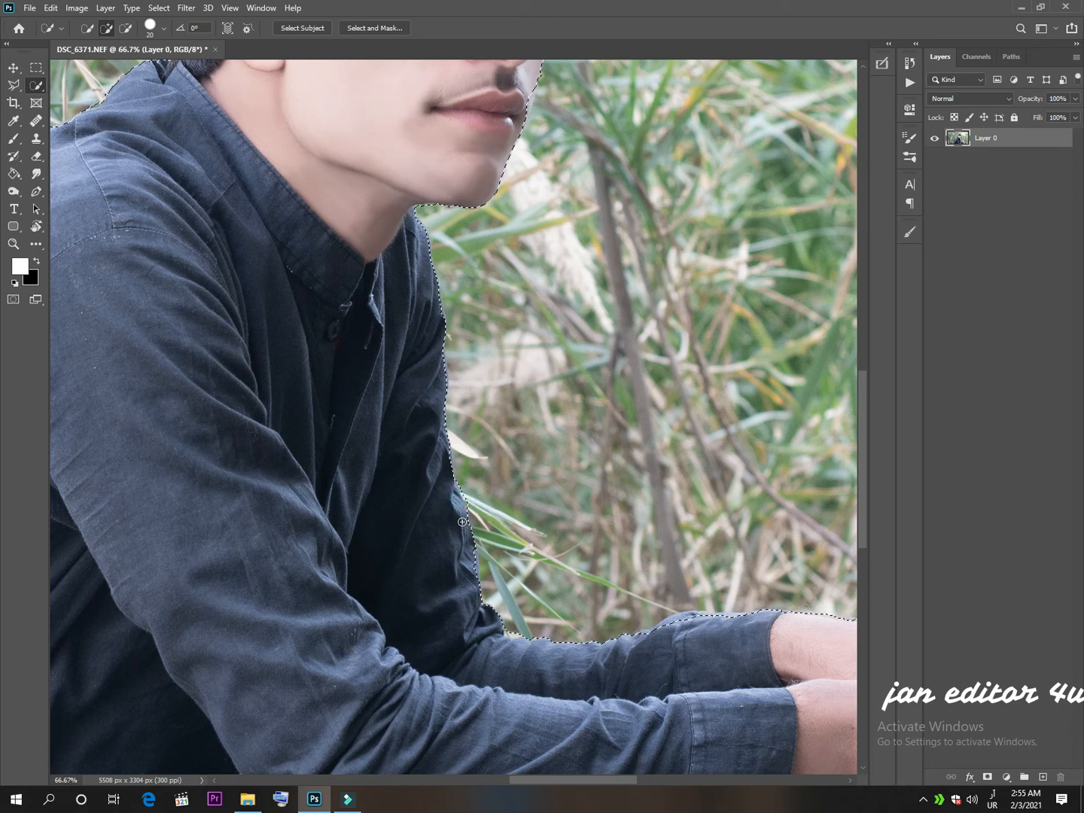
left_click_drag(461, 523, 414, 384)
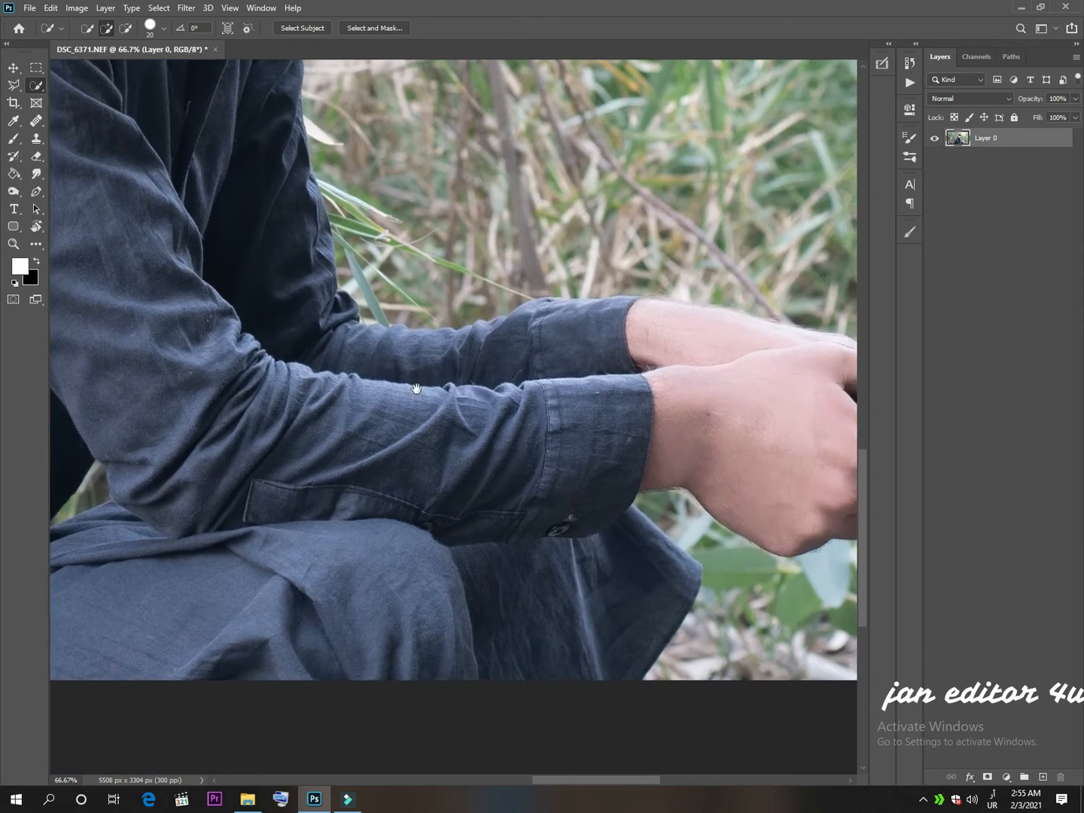
left_click_drag(503, 474, 779, 464)
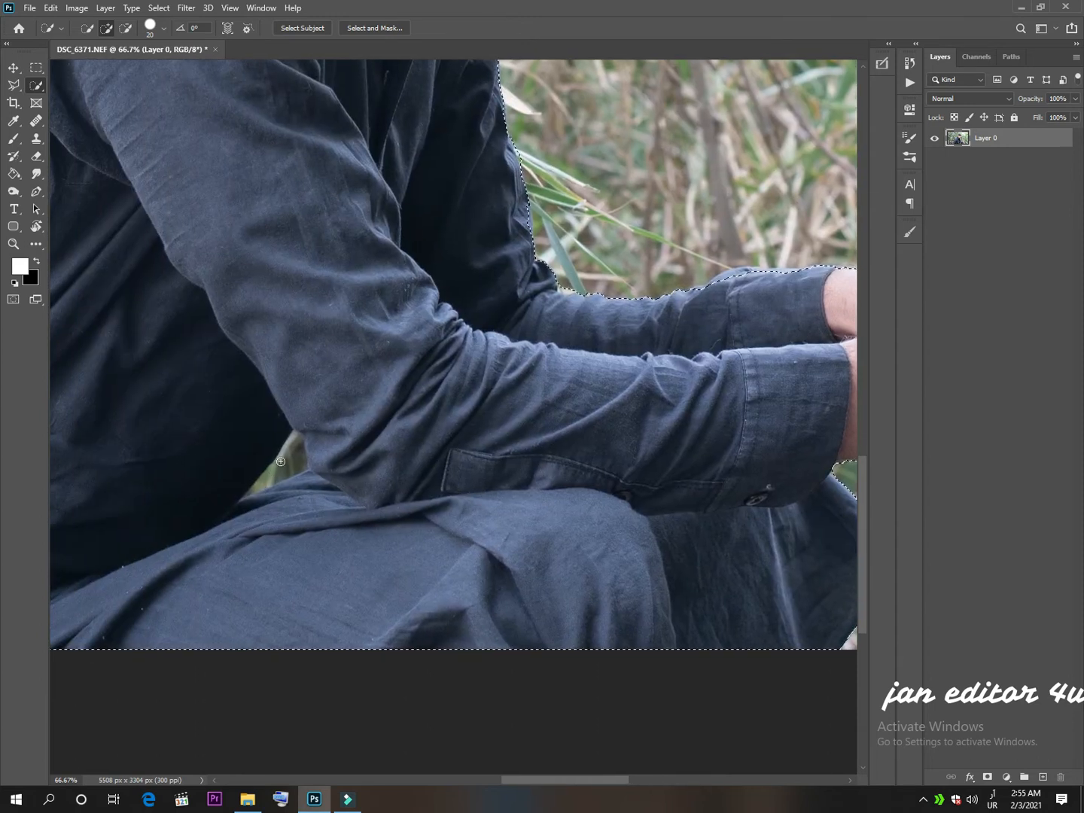
key("alt")
left_click_drag(297, 454, 252, 503)
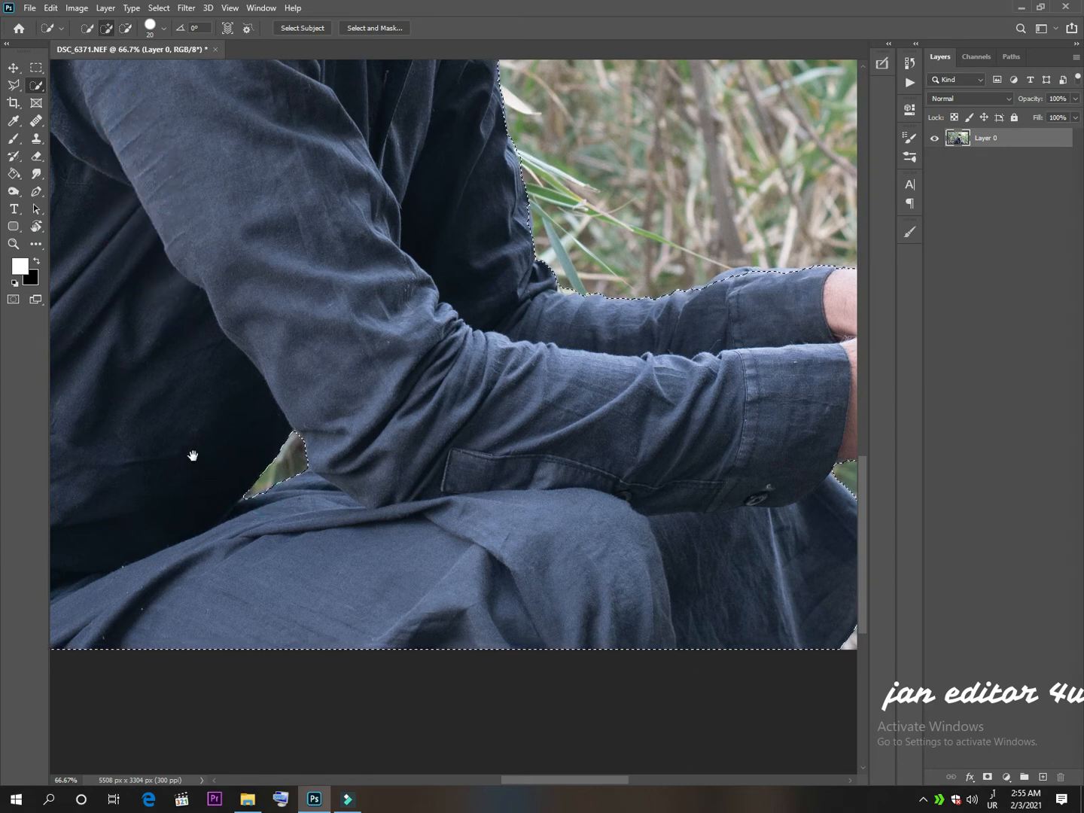
Open the selection in Select and Mask and frame the head for refining its edges.
left_click_drag(193, 456, 762, 494)
left_click_drag(618, 366, 405, 719)
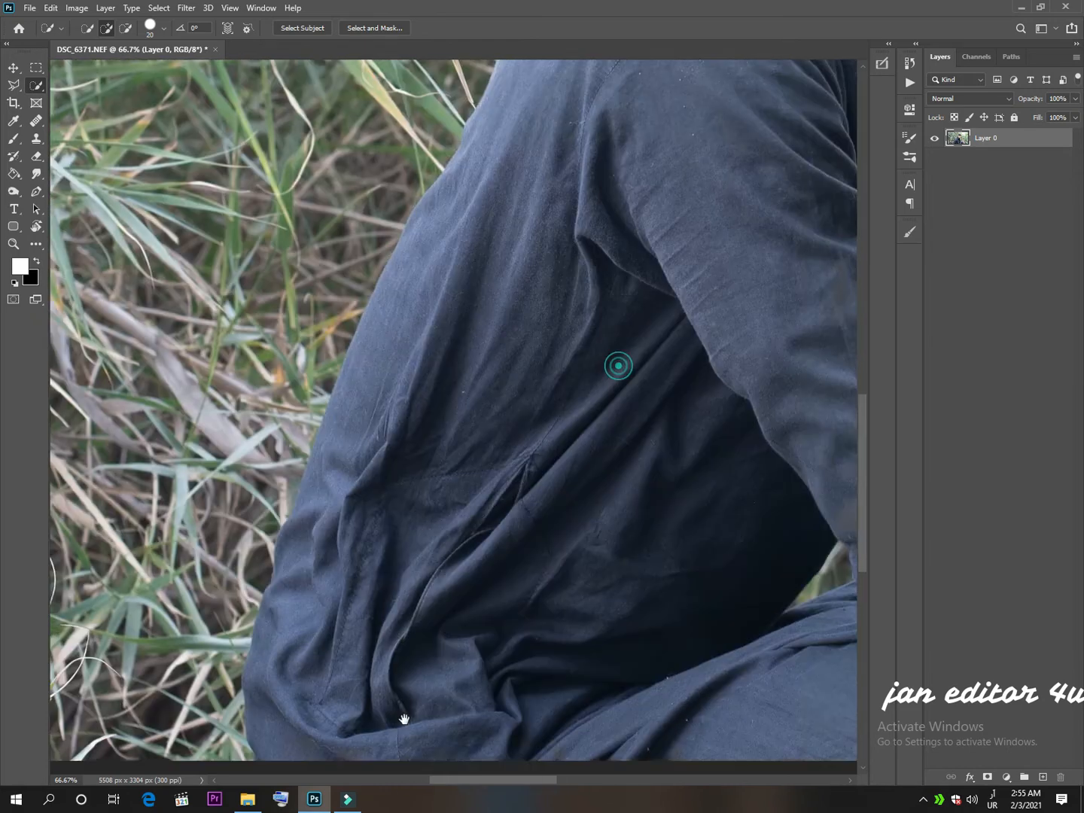
left_click_drag(494, 484, 337, 699)
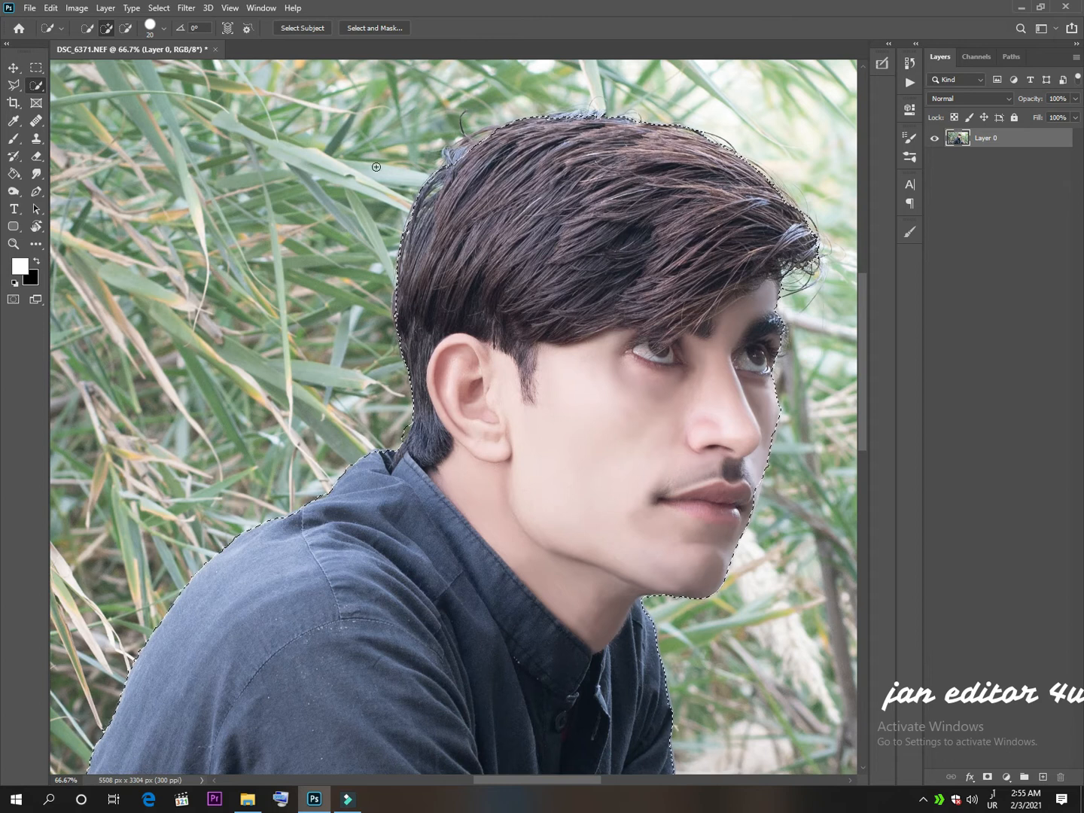
left_click(364, 28)
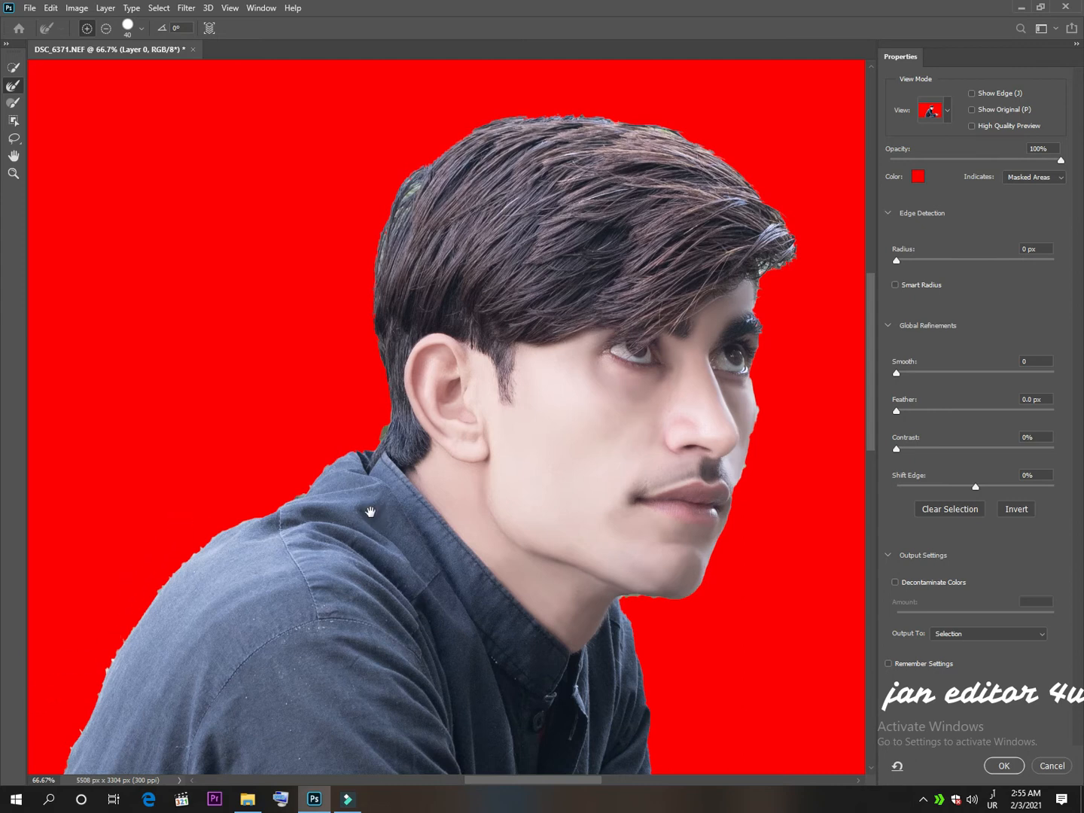
left_click_drag(377, 476, 373, 536)
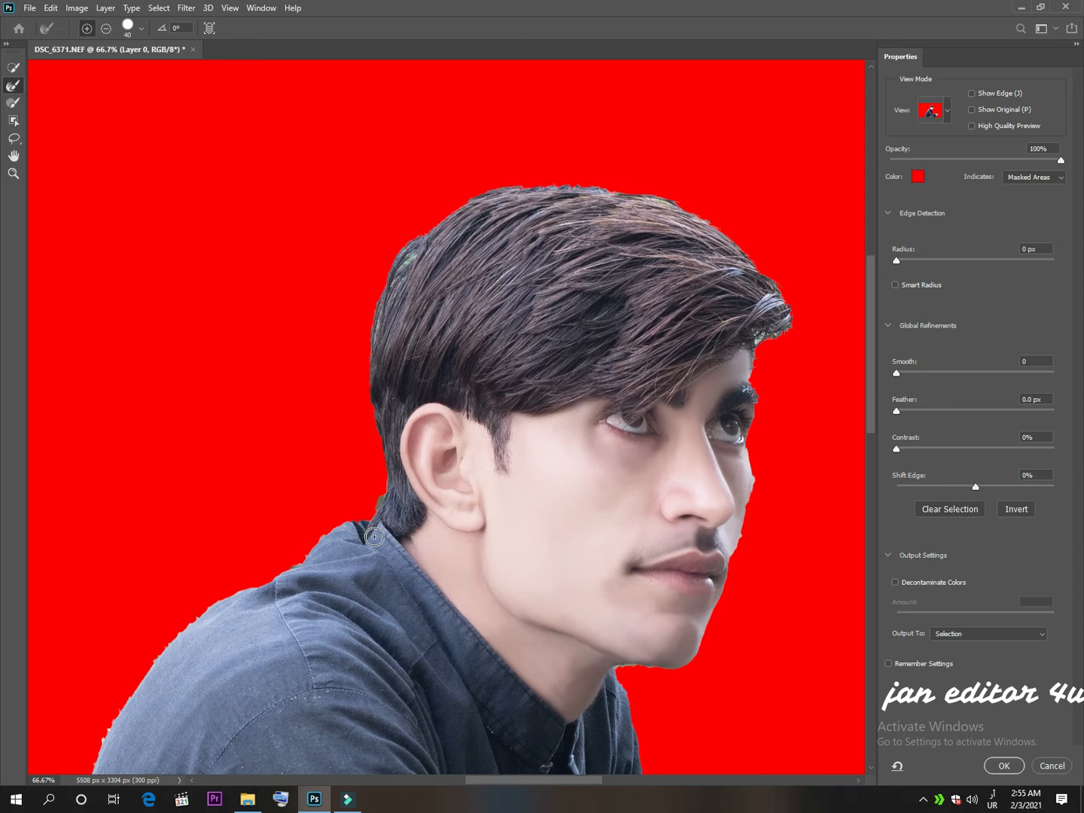
scroll(374, 536, "up", 1)
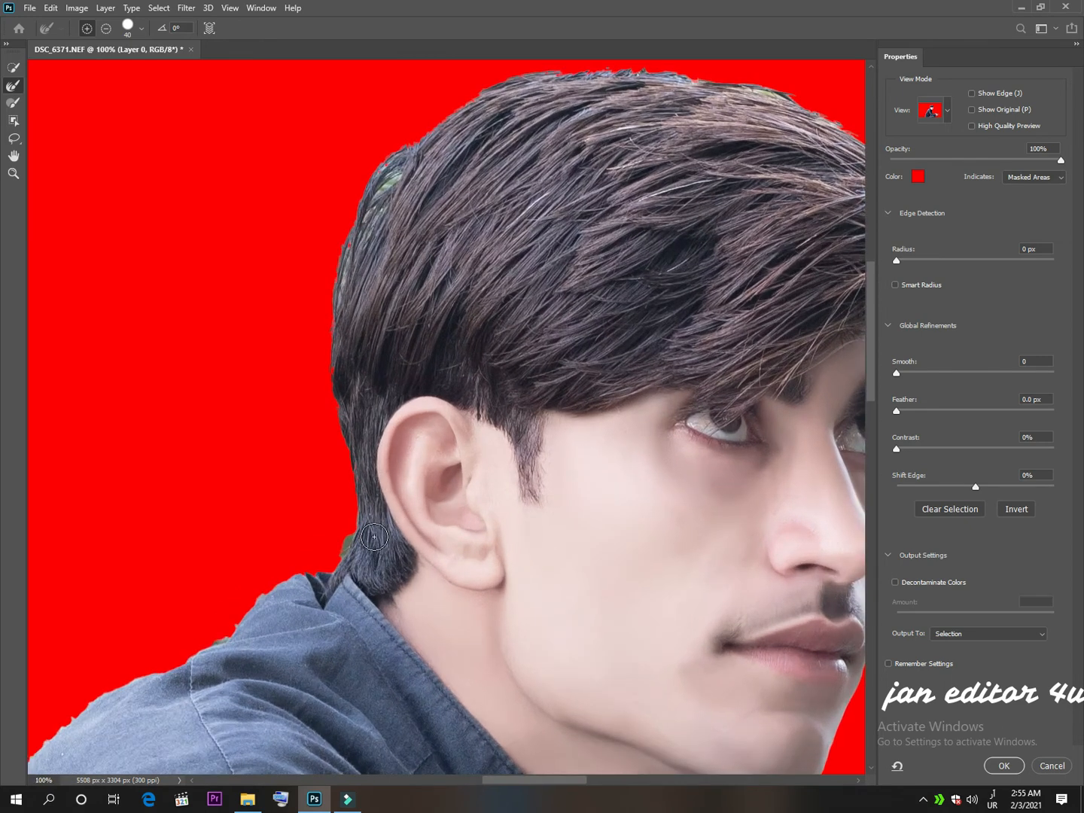
Refine the hair outline from the back of the head across the top to the fringe, using the Refine Edge Brush at size 25.
left_click(16, 89)
key("bracketleft")
left_click_drag(398, 174, 363, 231)
left_click_drag(340, 281, 362, 213)
mouse_move(385, 158)
left_mouse_down()
mouse_move(468, 103)
mouse_move(542, 75)
mouse_move(602, 71)
mouse_move(704, 90)
left_mouse_up()
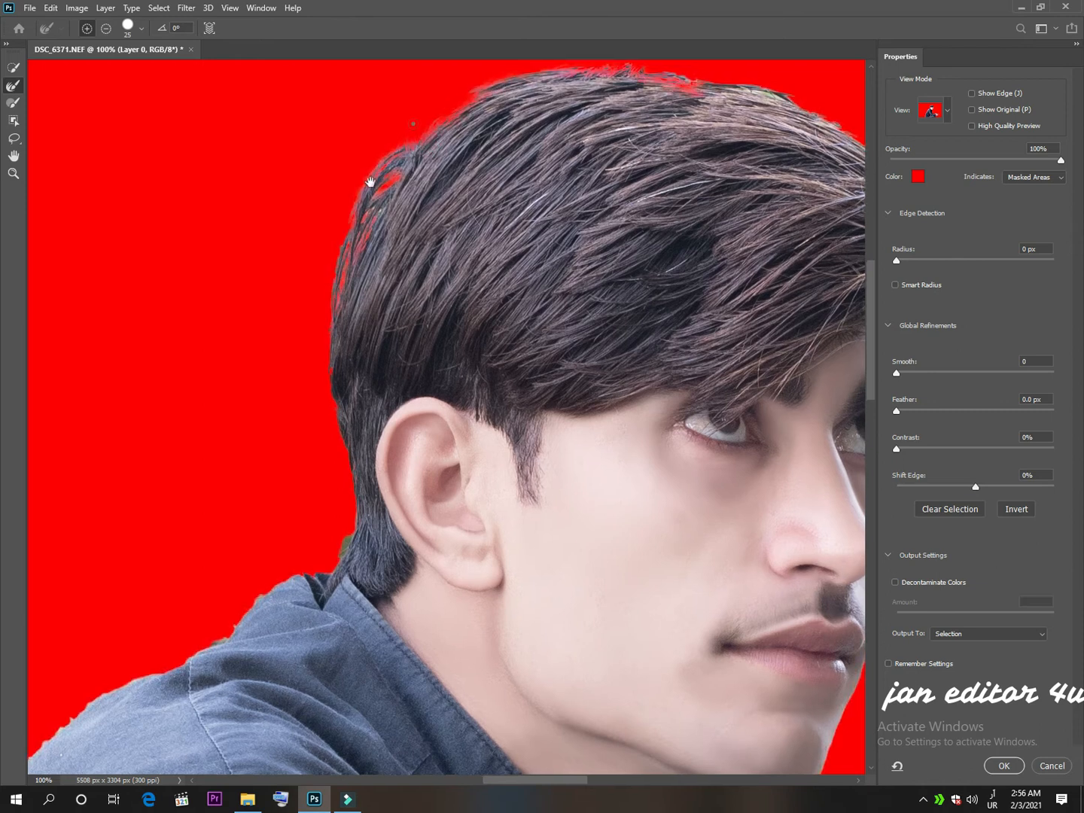
left_click_drag(420, 144, 320, 285)
mouse_move(538, 274)
left_mouse_down()
mouse_move(662, 320)
mouse_move(727, 377)
mouse_move(746, 507)
mouse_move(748, 490)
mouse_move(778, 489)
mouse_move(795, 472)
mouse_move(787, 445)
mouse_move(723, 366)
left_mouse_up()
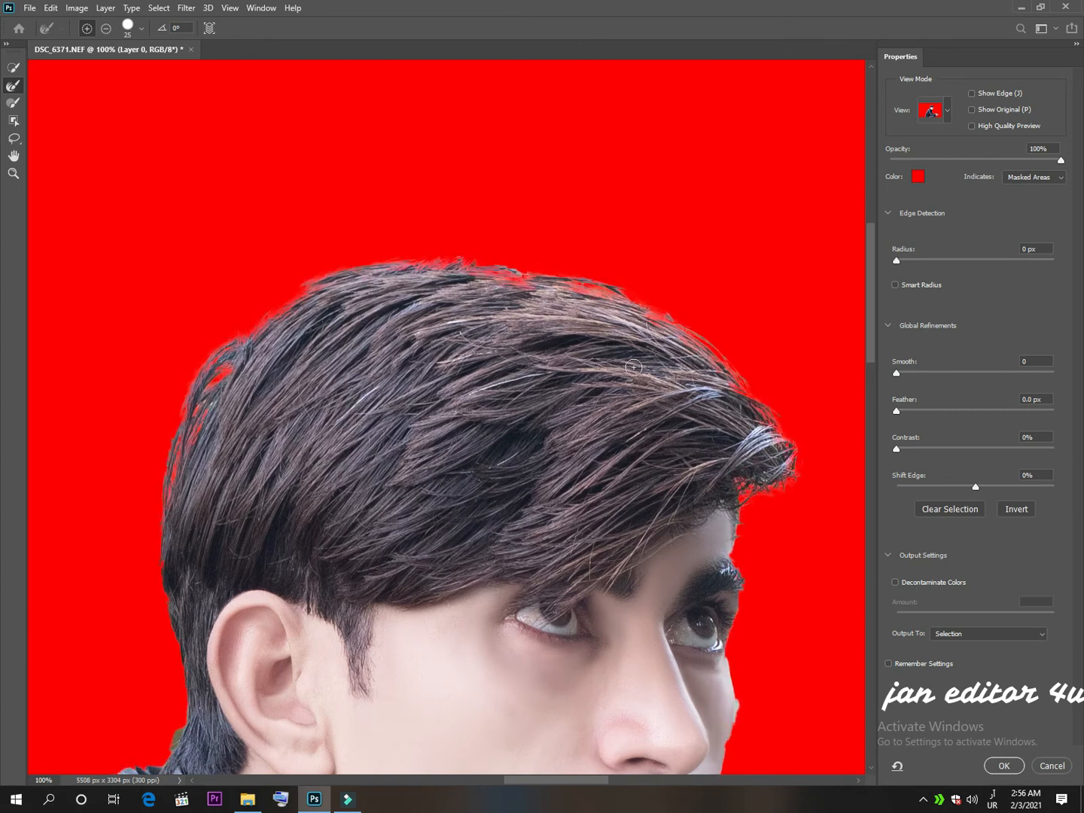
Refine the hair edge from the back of the head down to the collar, alternating the Refine Edge Brush and the Brush tool.
scroll(122, 624, "down", 3)
left_click_drag(179, 607, 172, 629)
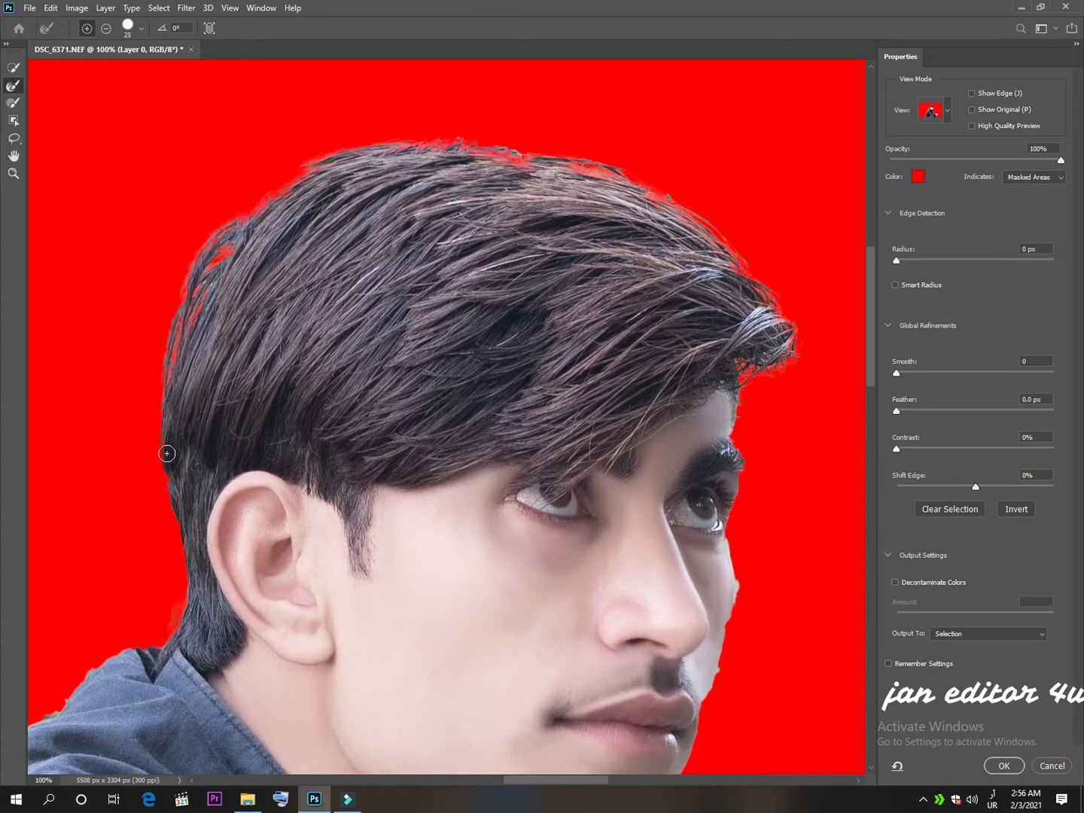
mouse_move(165, 452)
left_mouse_down()
mouse_move(185, 528)
mouse_move(183, 581)
left_mouse_up()
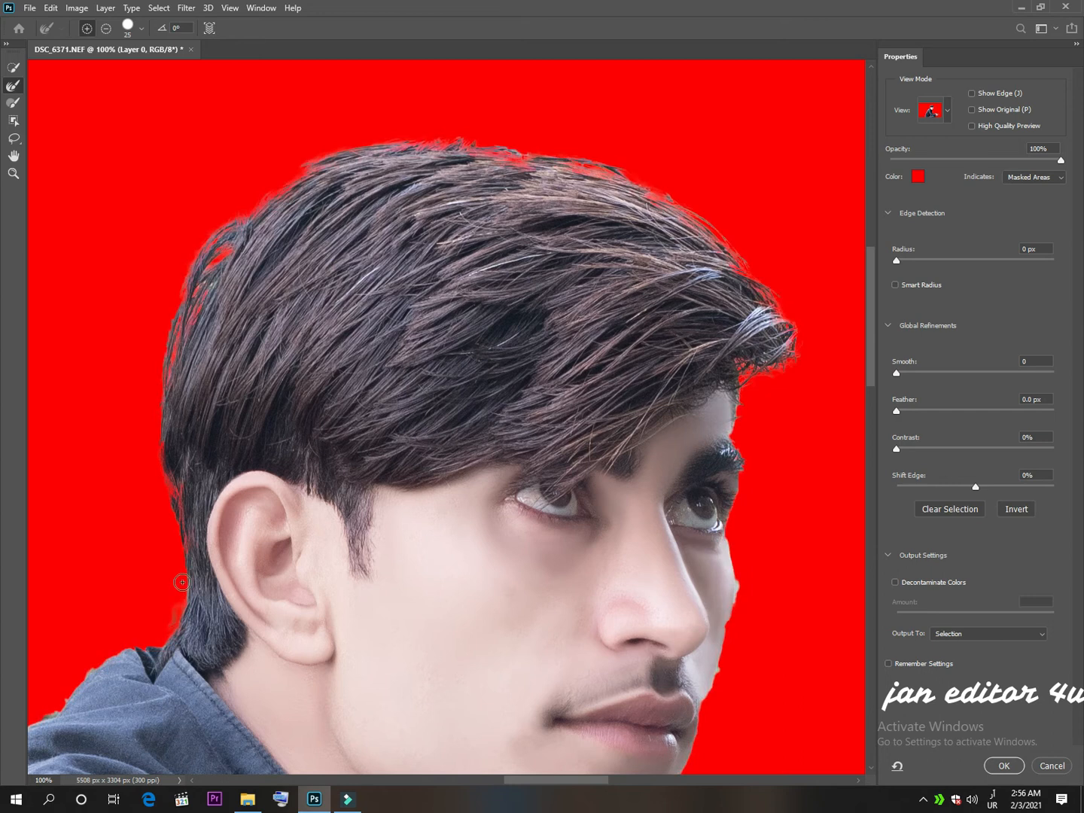
left_click(13, 103)
left_click_drag(175, 452, 209, 620)
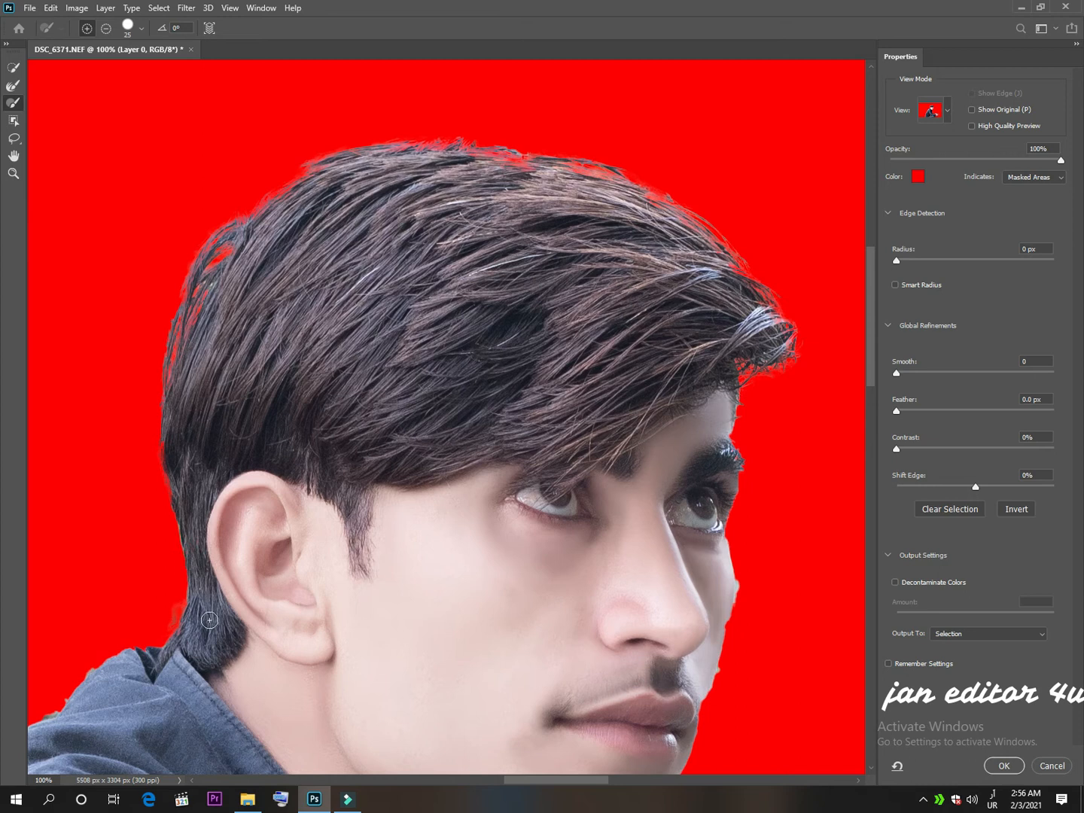
left_click(12, 85)
left_click_drag(157, 437, 179, 559)
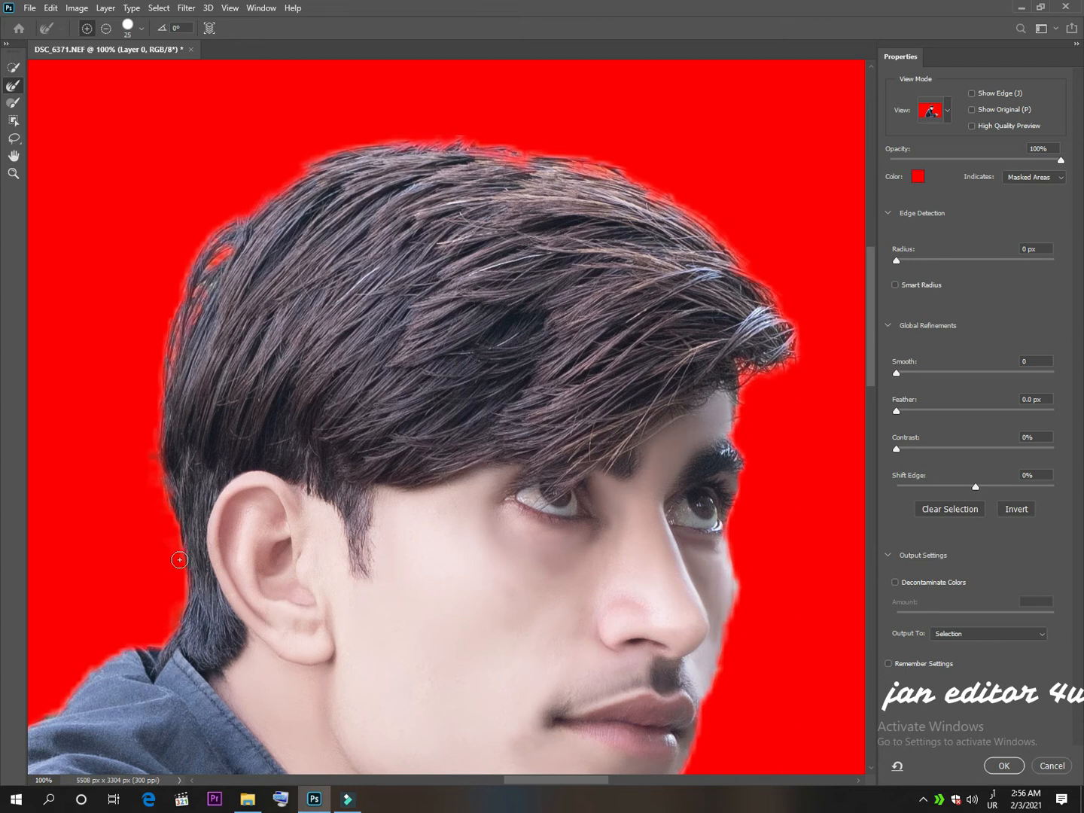
Paint the hair gap at the back of the crown into the selection, then rework it with the Refine Edge Brush.
left_click(13, 103)
mouse_move(239, 262)
left_mouse_down()
mouse_move(239, 249)
mouse_move(216, 265)
mouse_move(180, 385)
left_mouse_up()
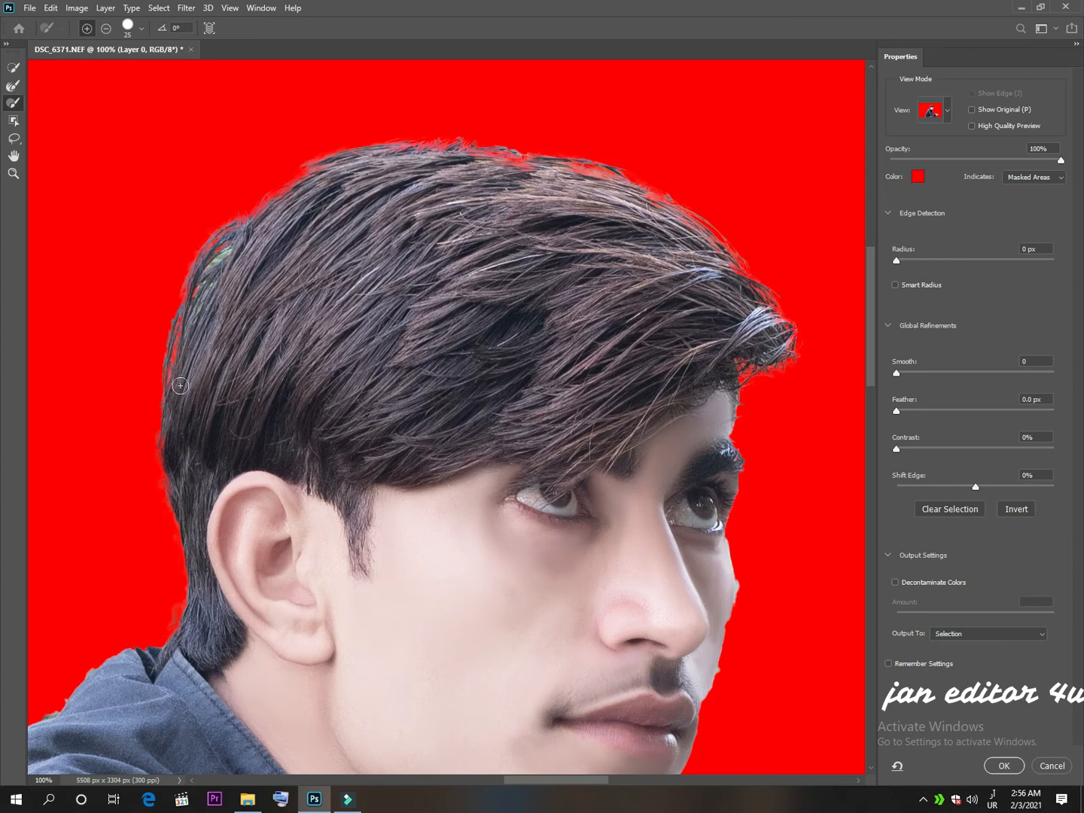
left_click(14, 85)
mouse_move(232, 251)
left_mouse_down()
mouse_move(196, 319)
mouse_move(192, 295)
mouse_move(176, 337)
left_mouse_up()
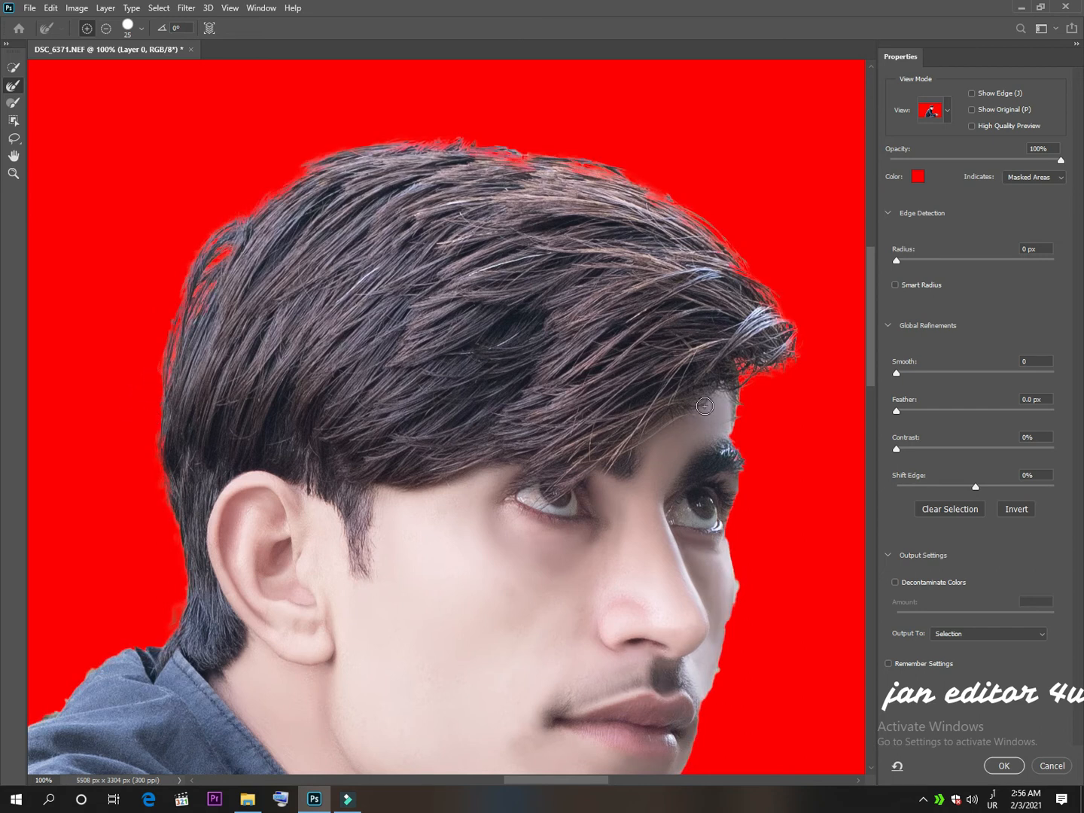
Refine the edge at the far eyebrow and touch it up with the Brush tool.
left_click_drag(731, 453, 735, 457)
left_click(13, 102)
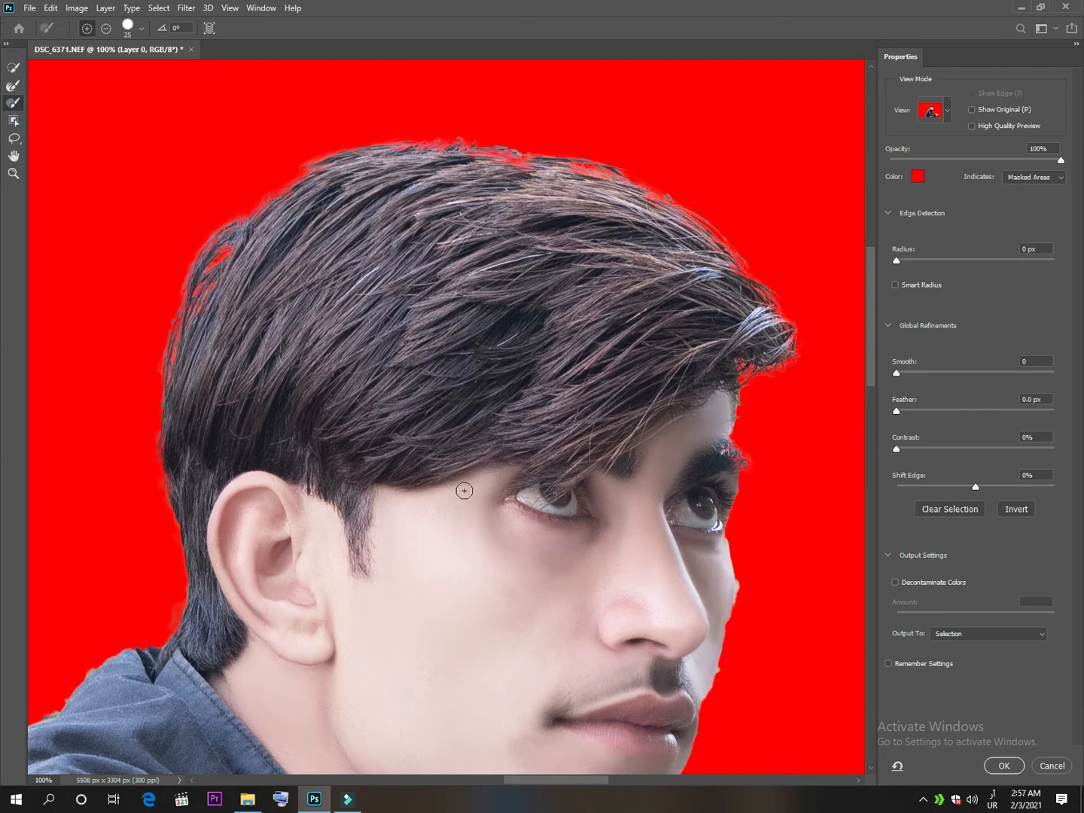
mouse_move(721, 450)
left_mouse_down()
mouse_move(730, 467)
mouse_move(719, 444)
mouse_move(725, 458)
left_mouse_up()
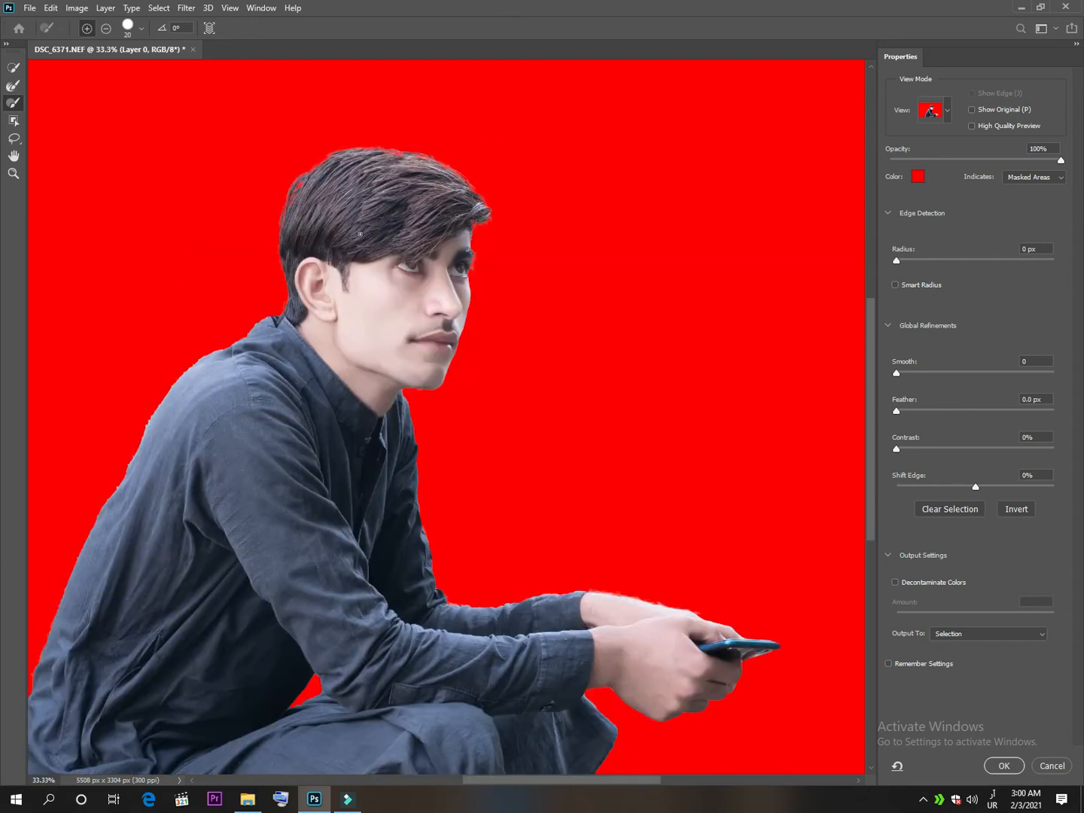
Enable Smart Radius, set radius 1 px, feather 1.0 px, contrast 4% and shift edge +2%, and choose New Layer with Layer Mask as output.
key("ctrl+minus")
key("ctrl+minus")
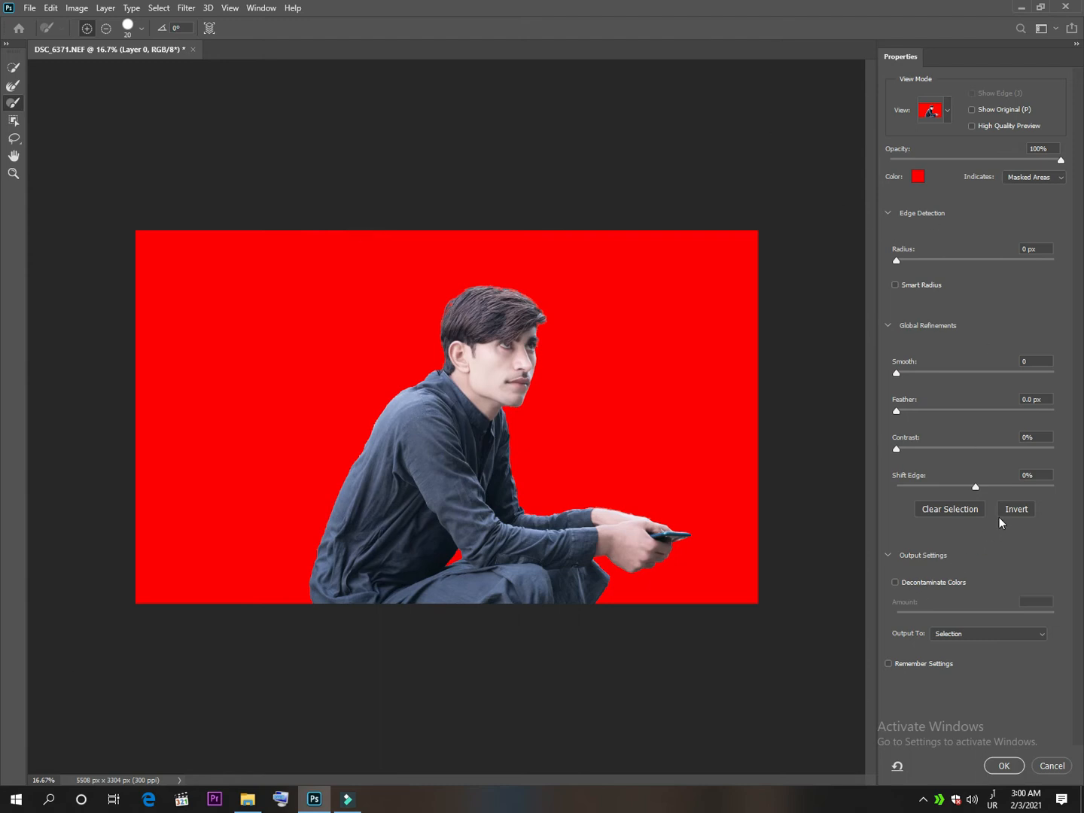
left_click(949, 639)
left_click(947, 636)
left_click(895, 285)
left_click(897, 260)
left_click(908, 262)
left_click(898, 413)
left_click_drag(903, 412, 903, 450)
left_click_drag(975, 488, 984, 488)
left_click_drag(977, 487, 979, 487)
left_click(969, 640)
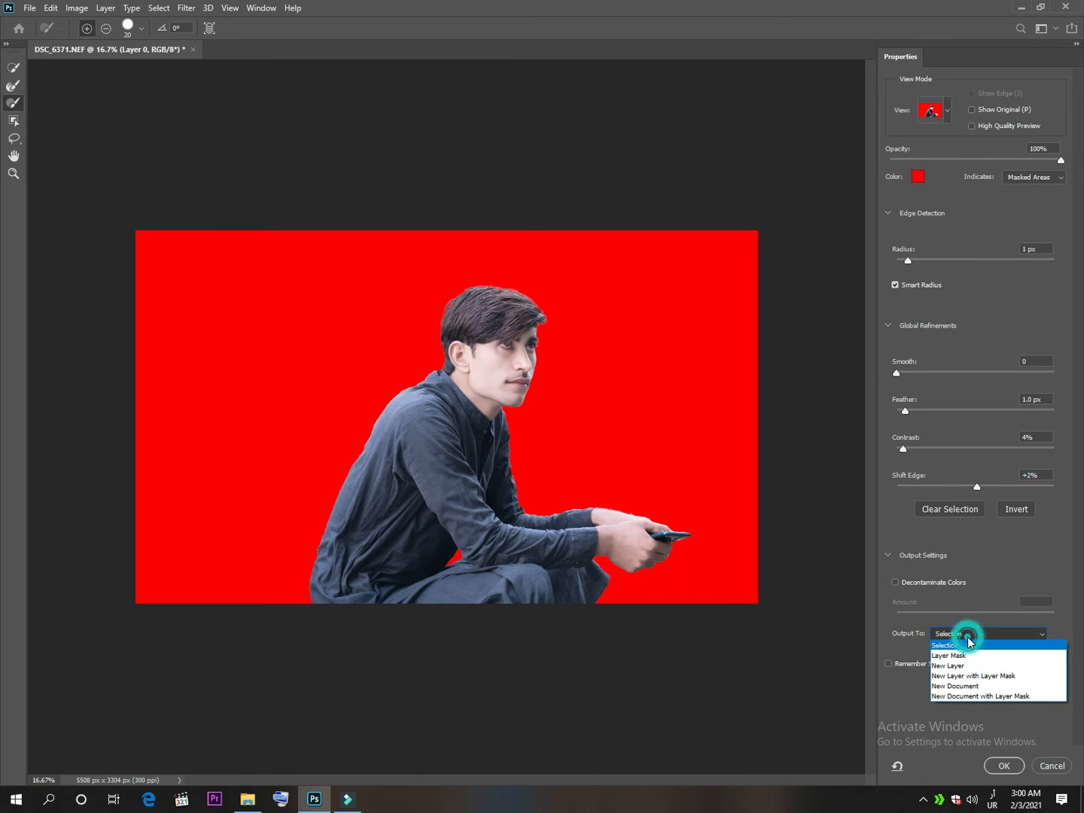
left_click(972, 676)
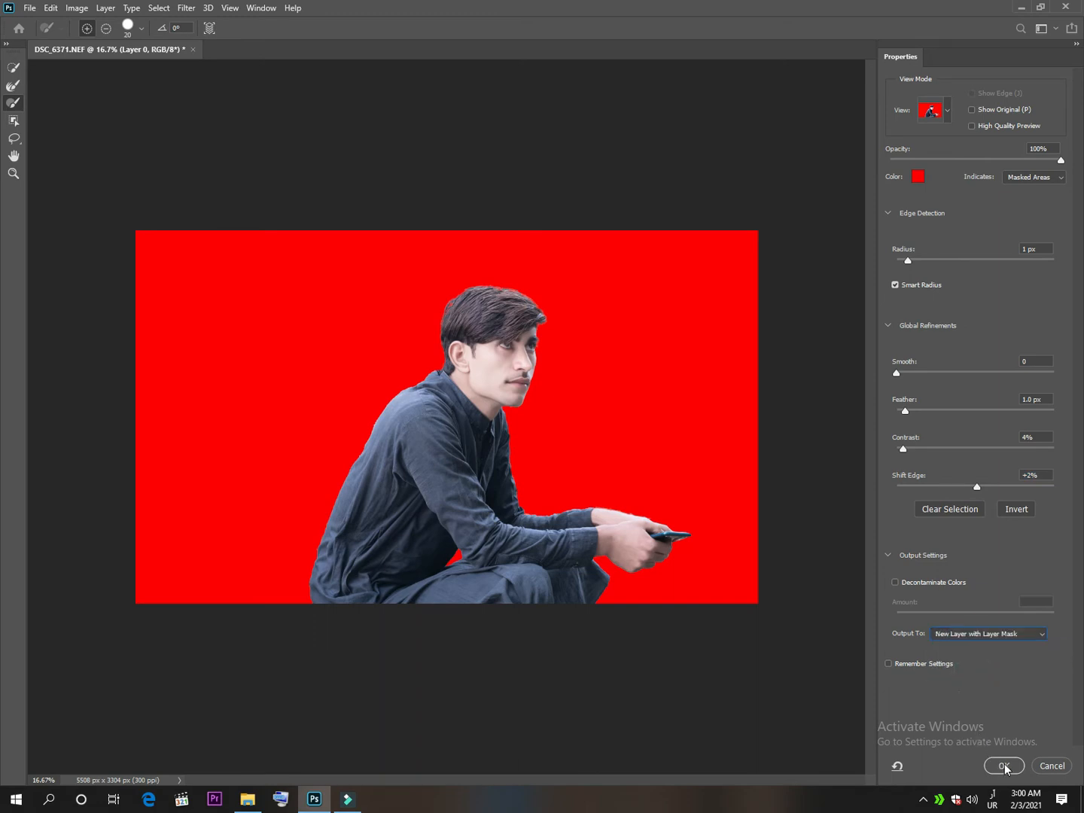
Change the Select and Mask output to Selection and apply the refinement.
left_click(983, 635)
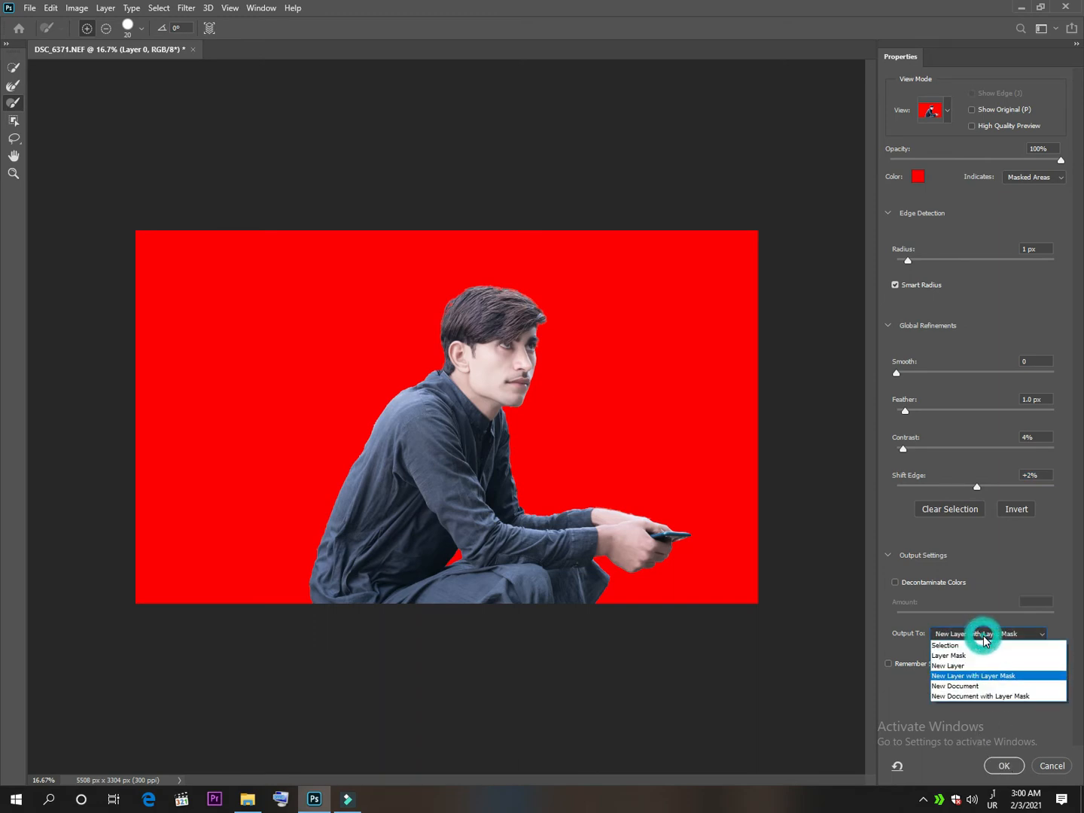
left_click(978, 644)
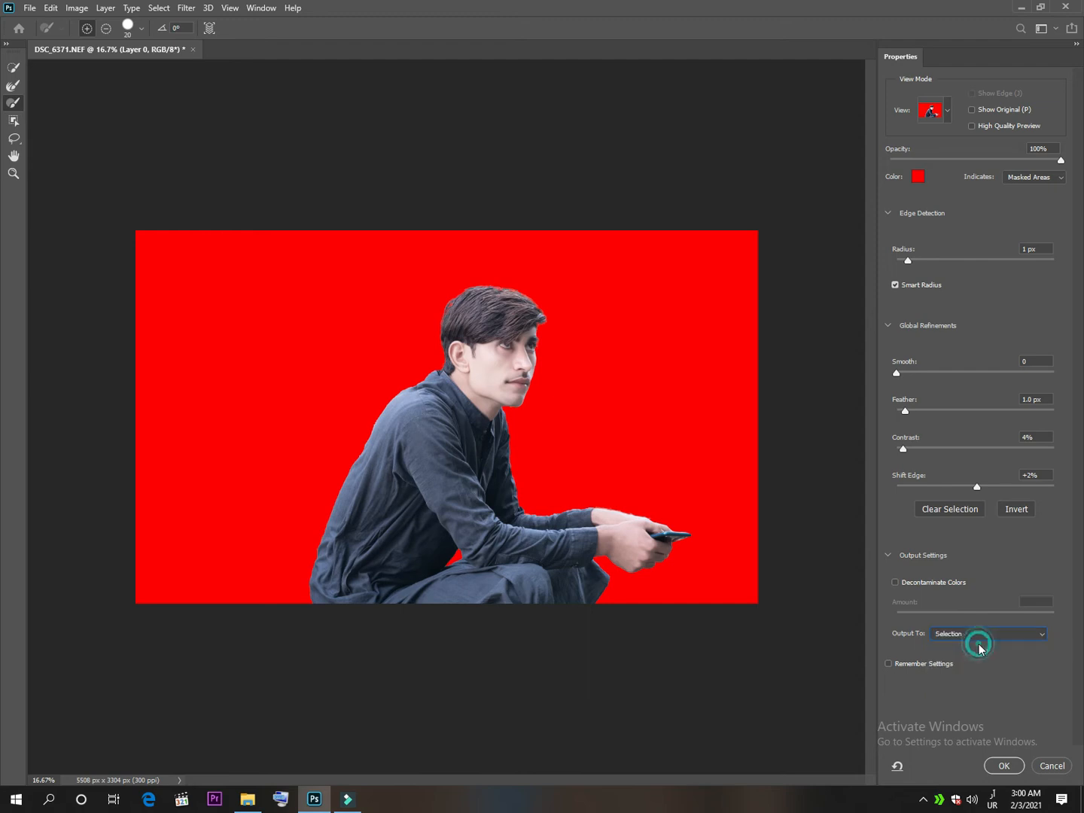
left_click(1003, 766)
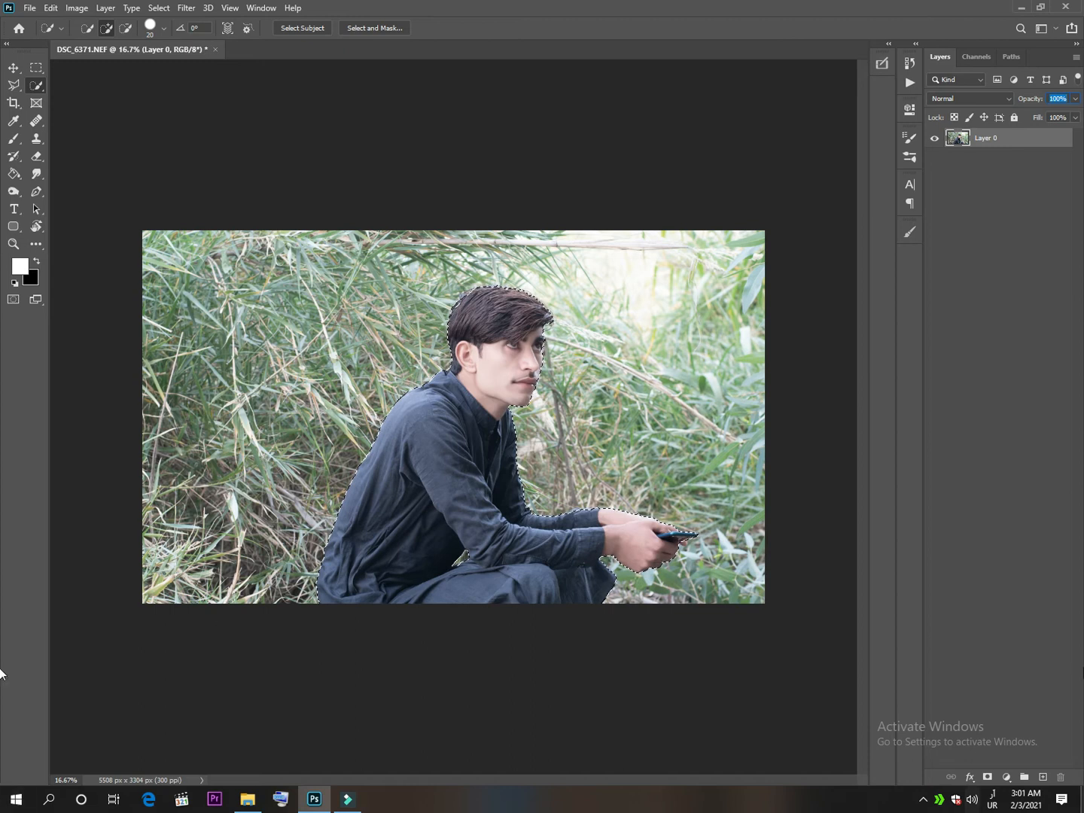
Duplicate Layer 0, mask the copy with the subject selection, and apply the layer mask.
left_click(1009, 142)
left_click_drag(1010, 142, 1041, 778)
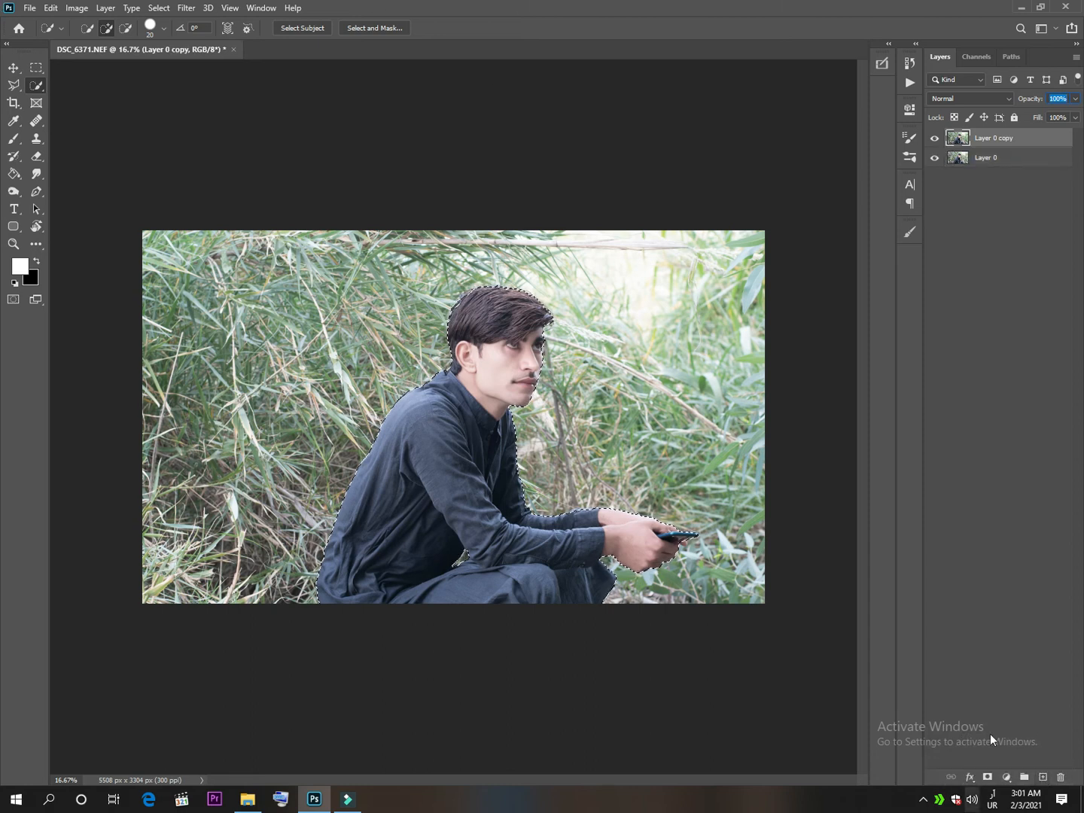
left_click(988, 778)
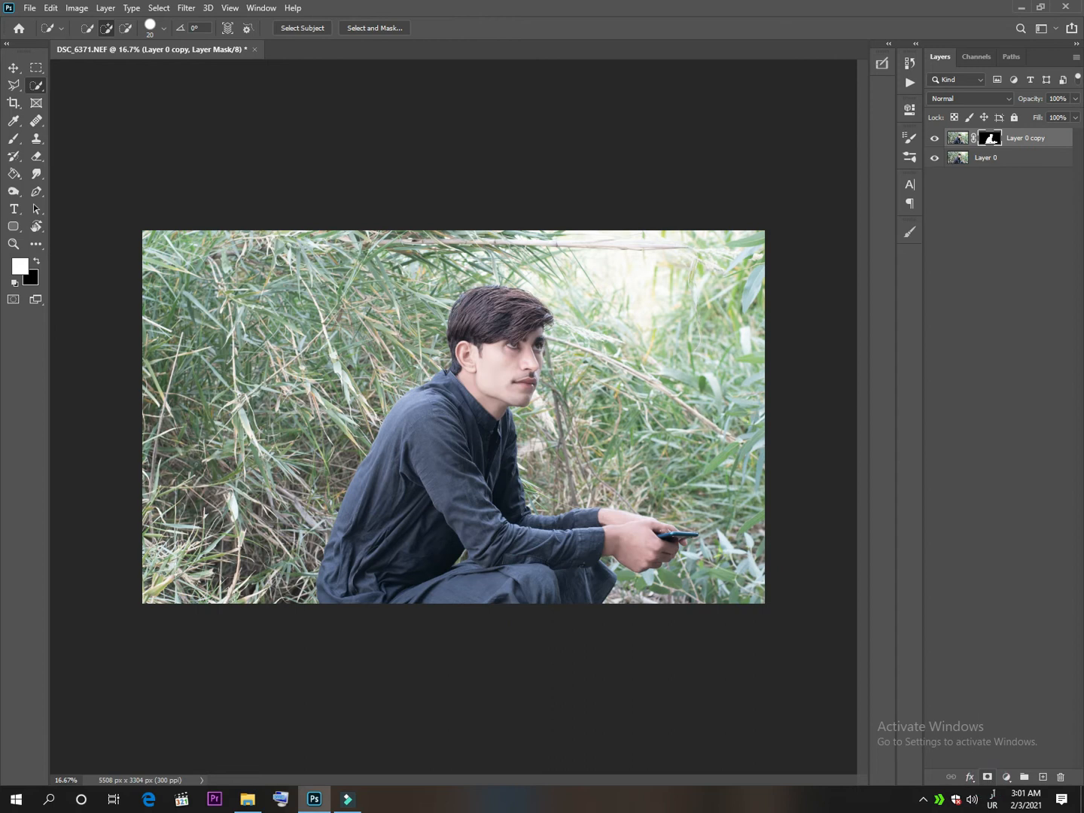
right_click(998, 141)
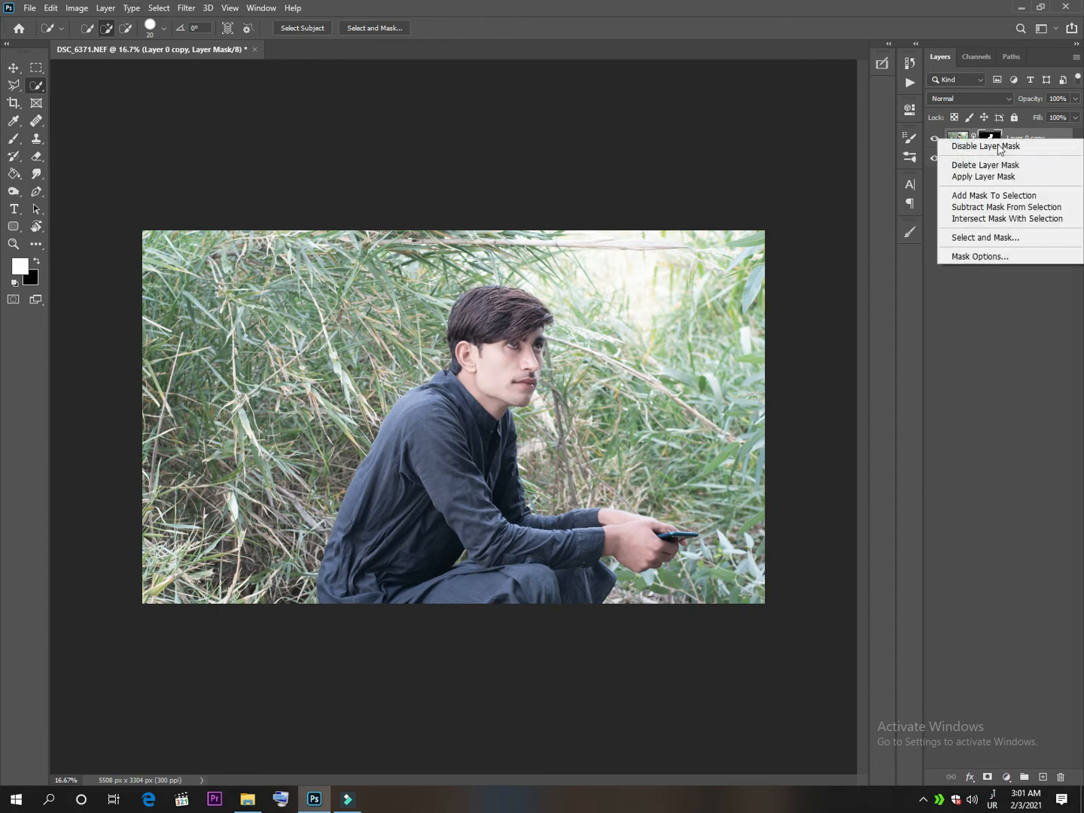
left_click(986, 177)
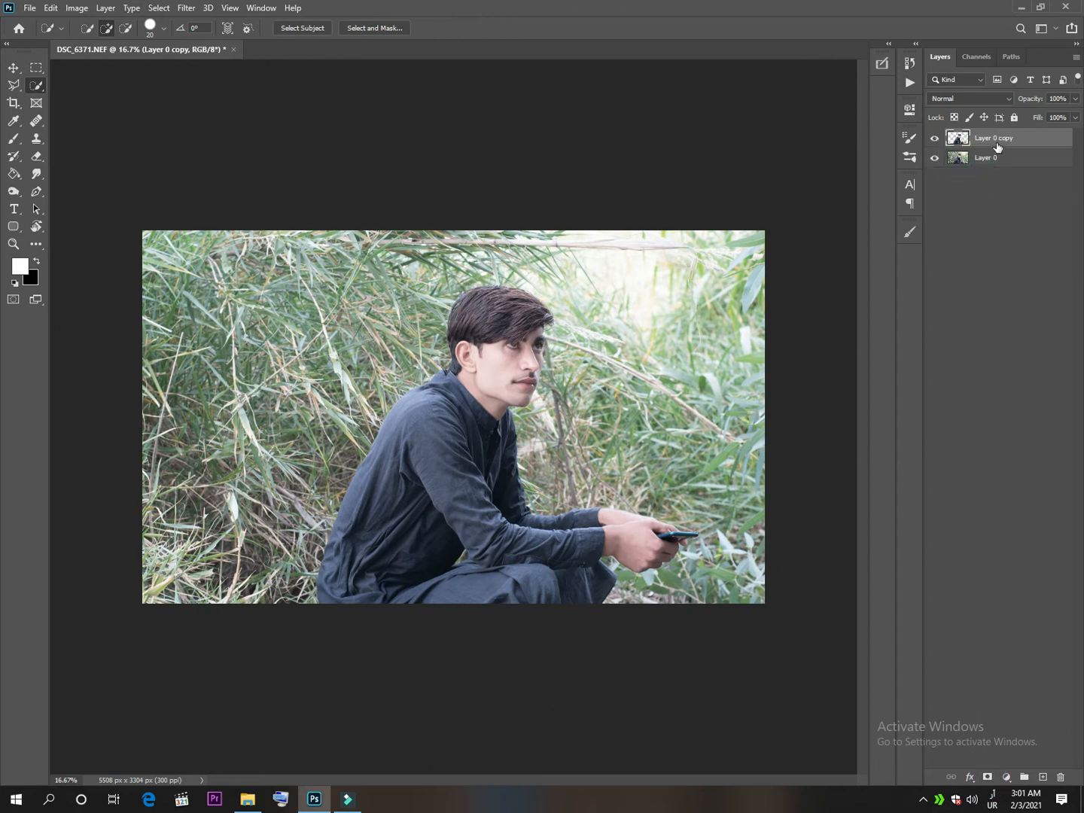
Load the cutout's outline as a selection and fill it on Layer 0 with Content-Aware, Normal mode, 100% opacity.
left_click(960, 141, "ctrl")
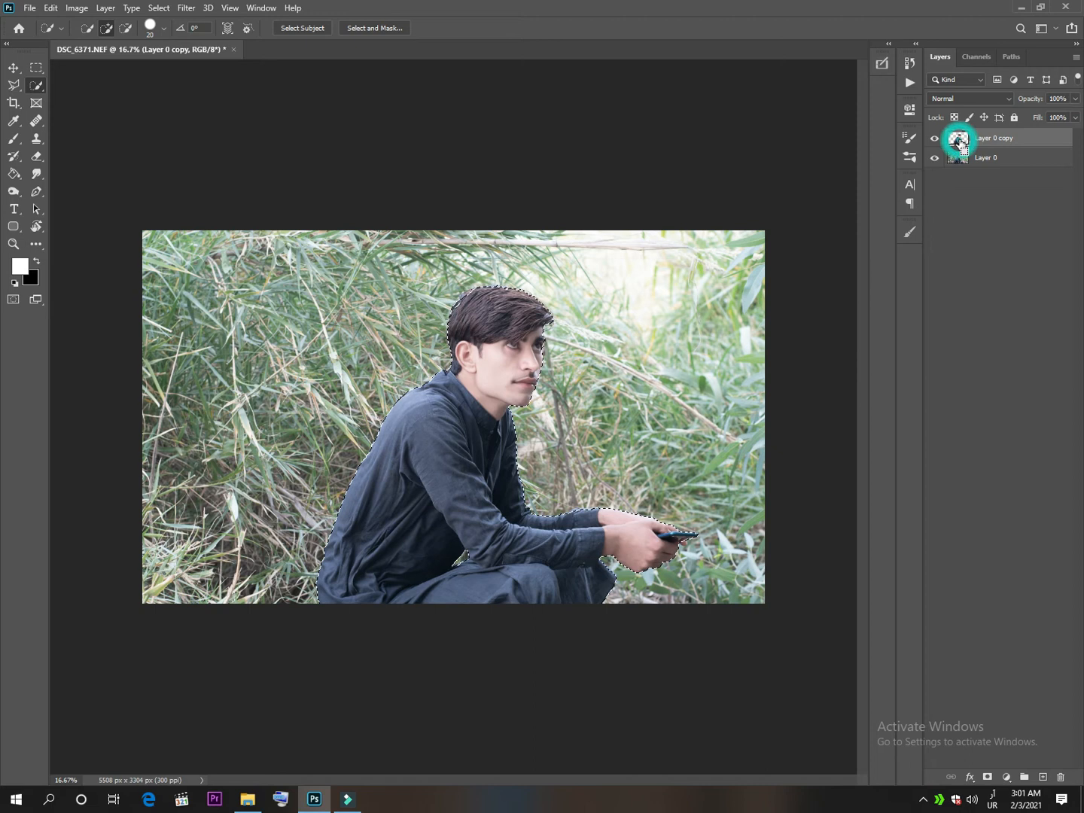
left_click(957, 157)
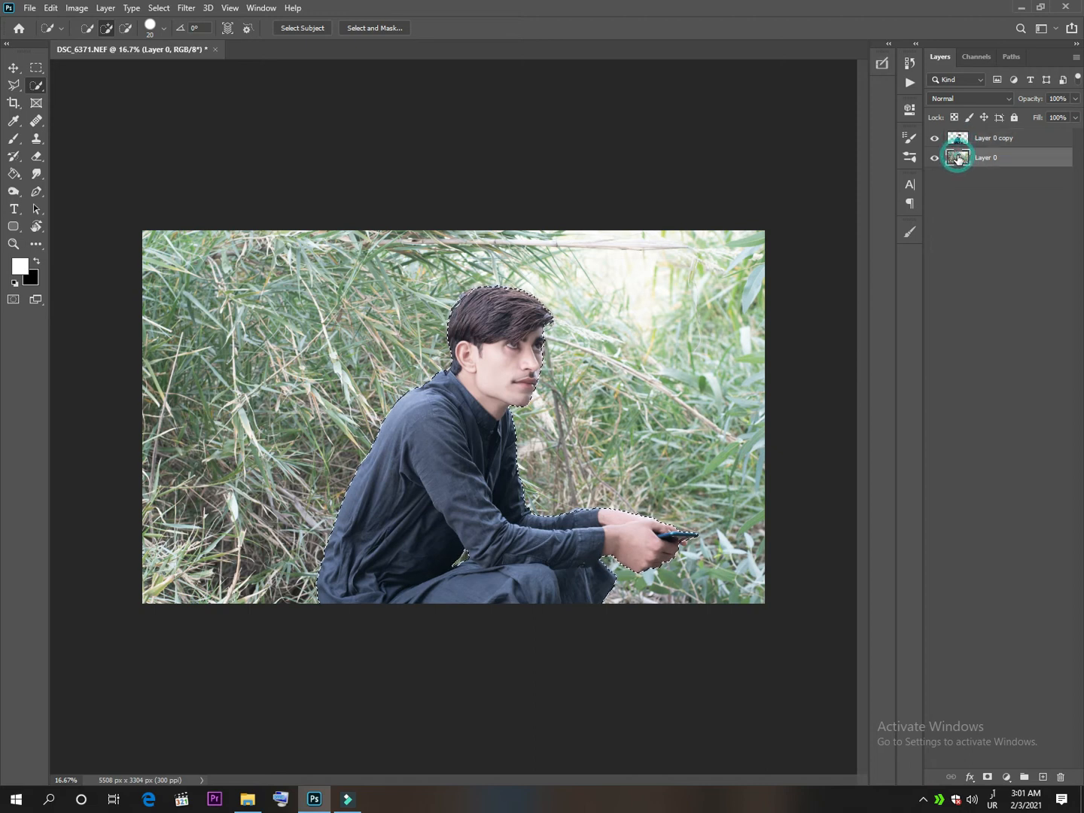
right_click(459, 467)
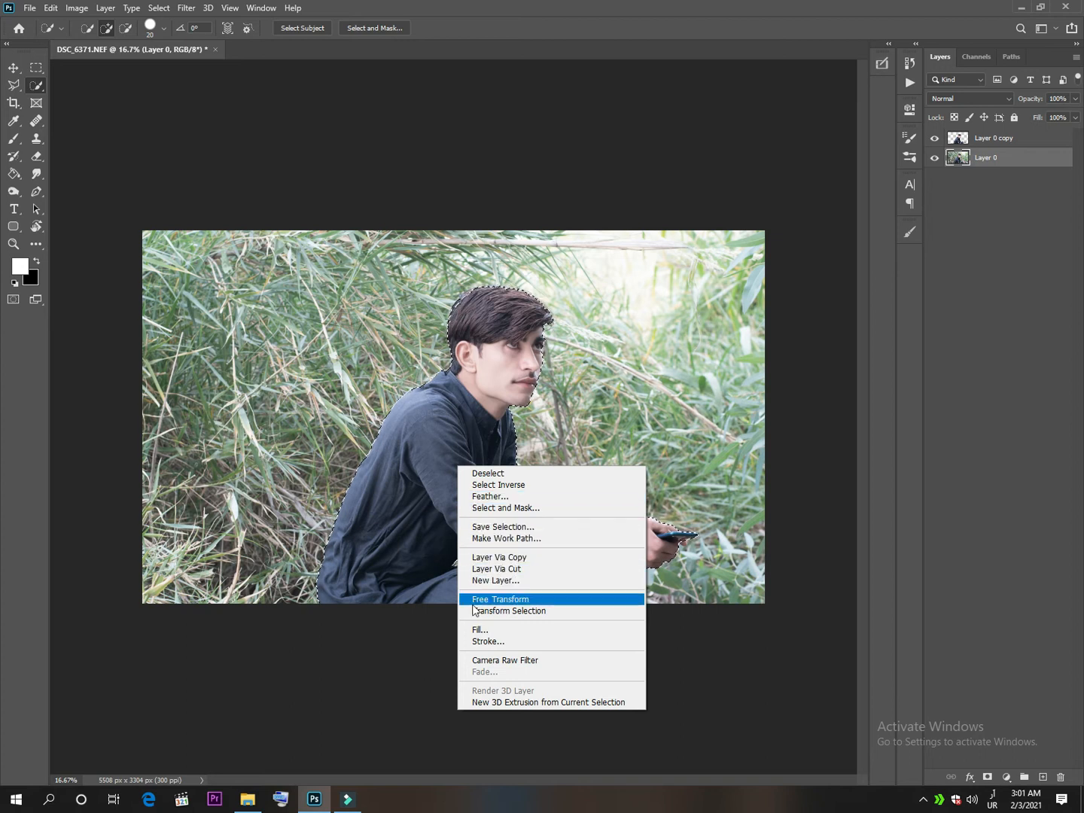
left_click(476, 629)
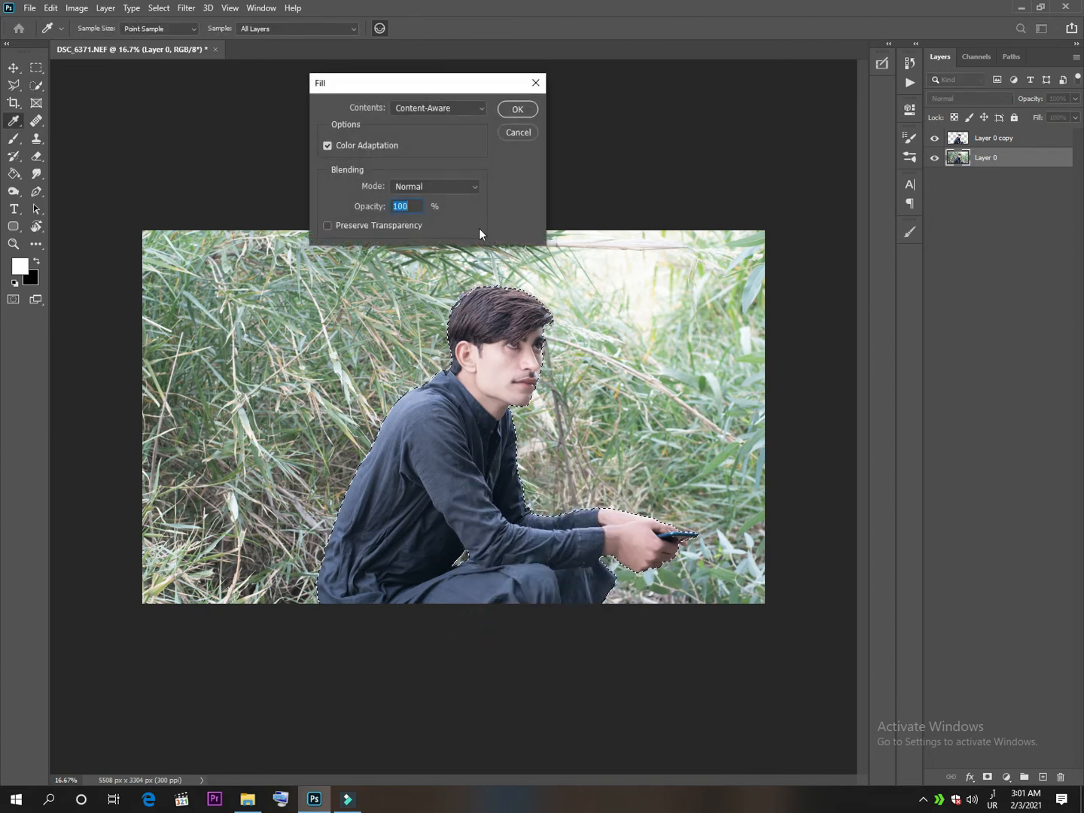
left_click(506, 111)
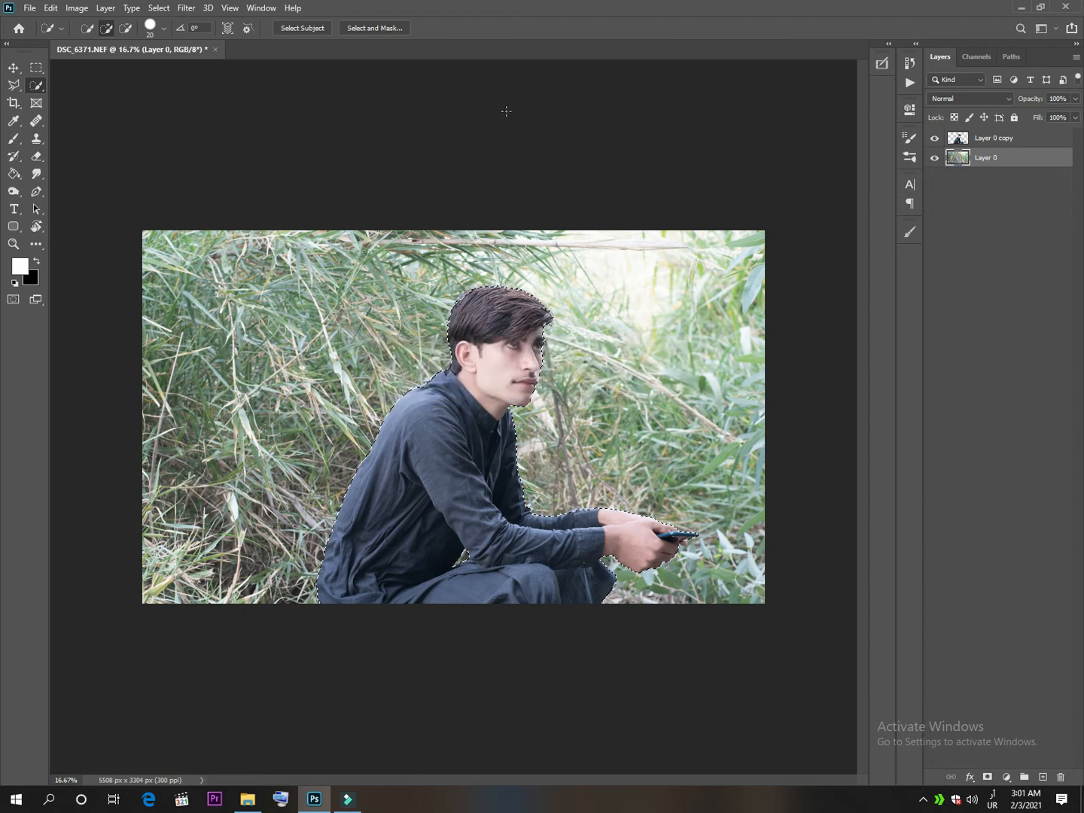
Hide Layer 0 copy and heal the leftover head outline on Layer 0 with the Spot Healing Brush.
left_click(934, 138)
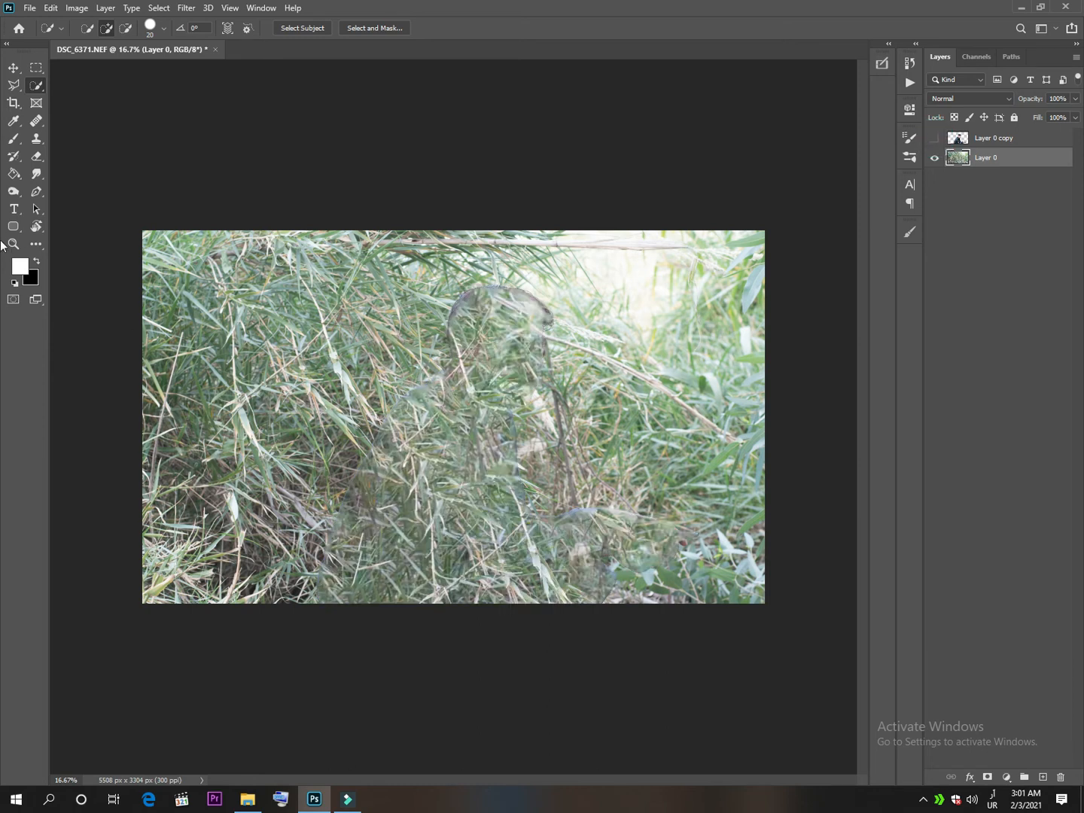
left_click(36, 120)
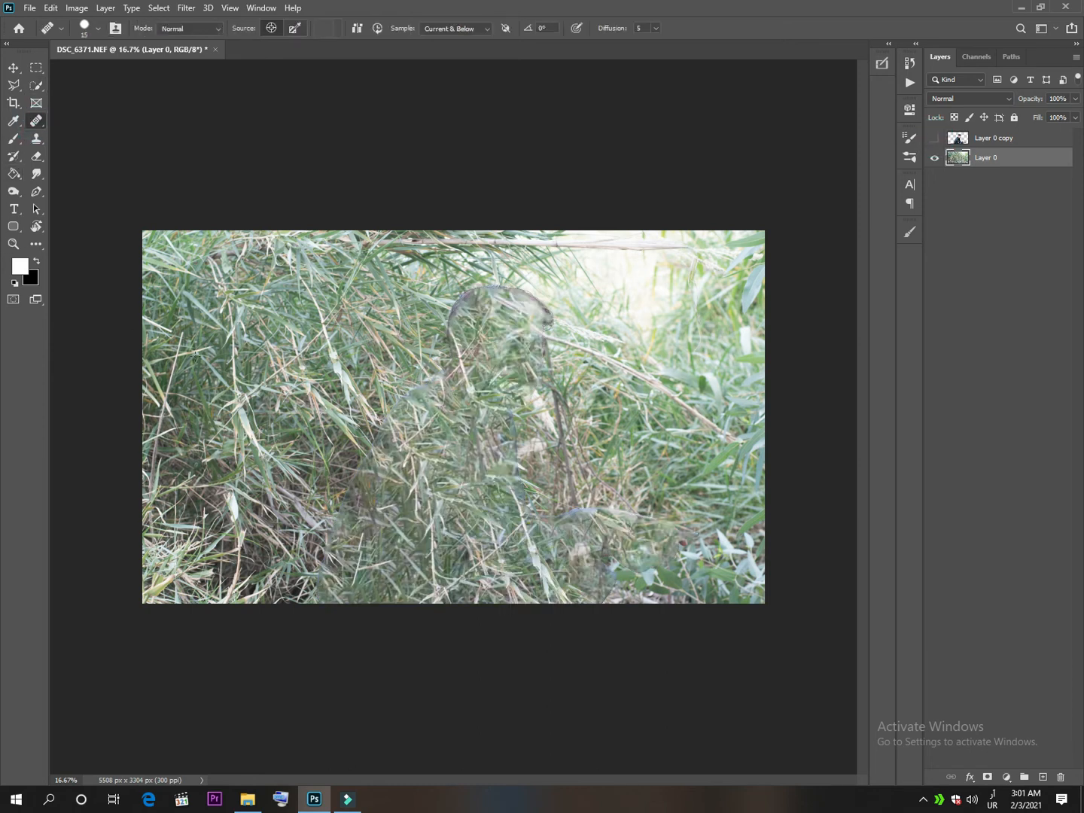
key("ctrl+plus")
key("ctrl+plus")
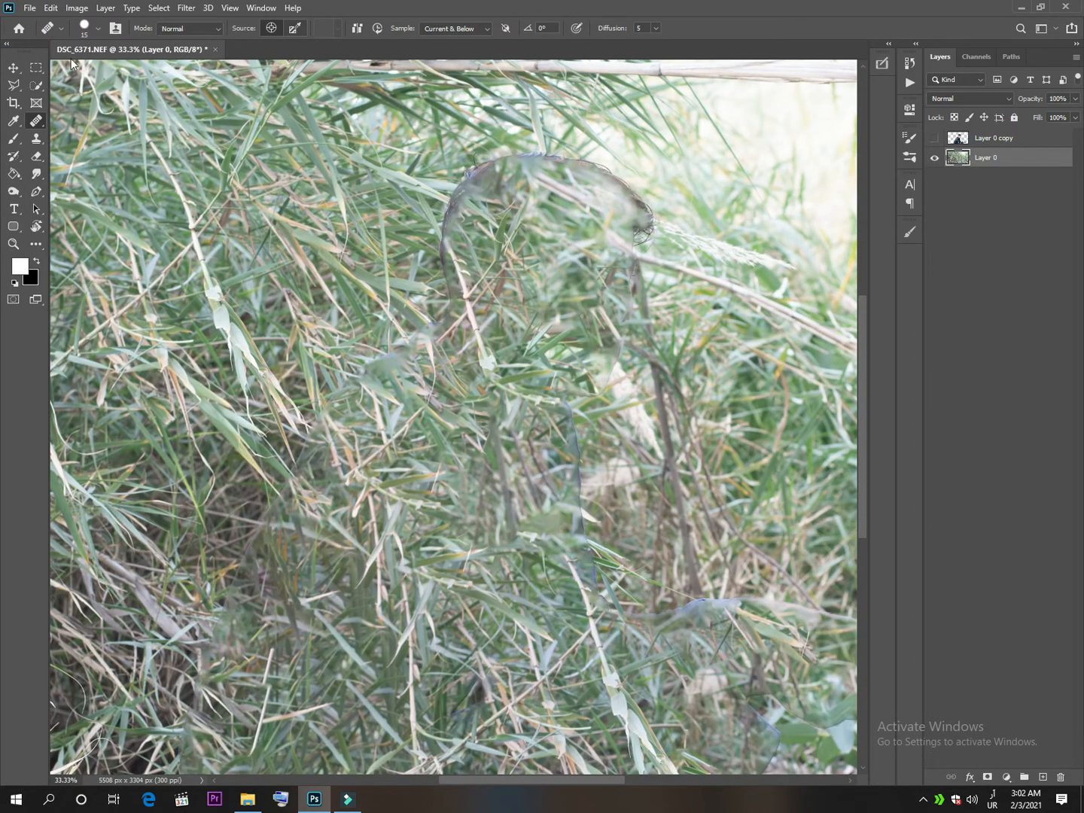
right_click(37, 120)
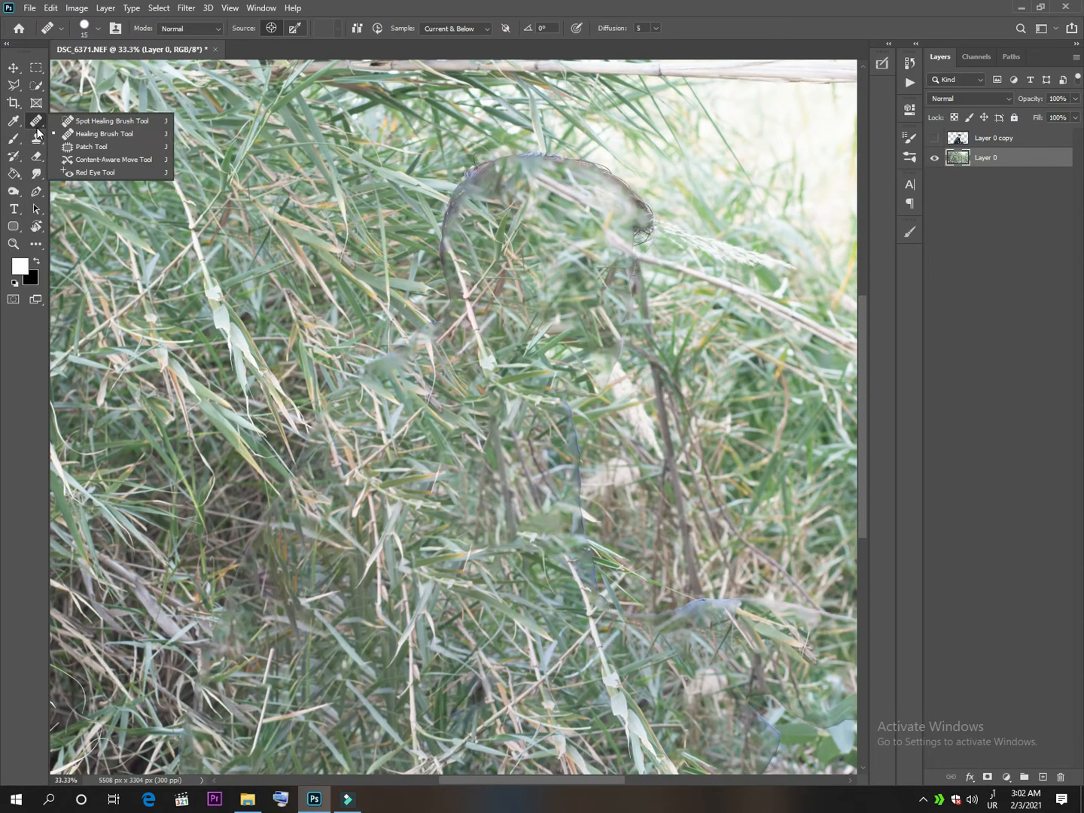
left_click(75, 121)
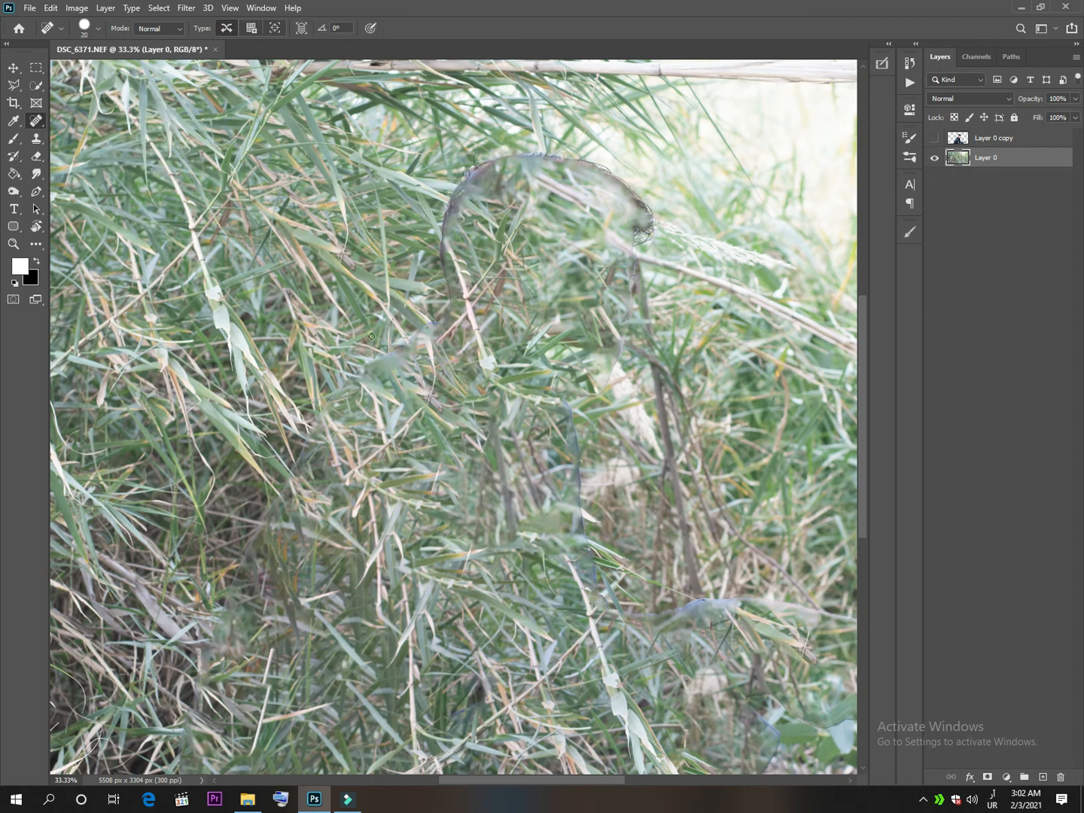
mouse_move(436, 256)
left_mouse_down()
mouse_move(474, 175)
mouse_move(536, 156)
mouse_move(614, 178)
mouse_move(645, 218)
mouse_move(642, 238)
mouse_move(421, 319)
left_mouse_up()
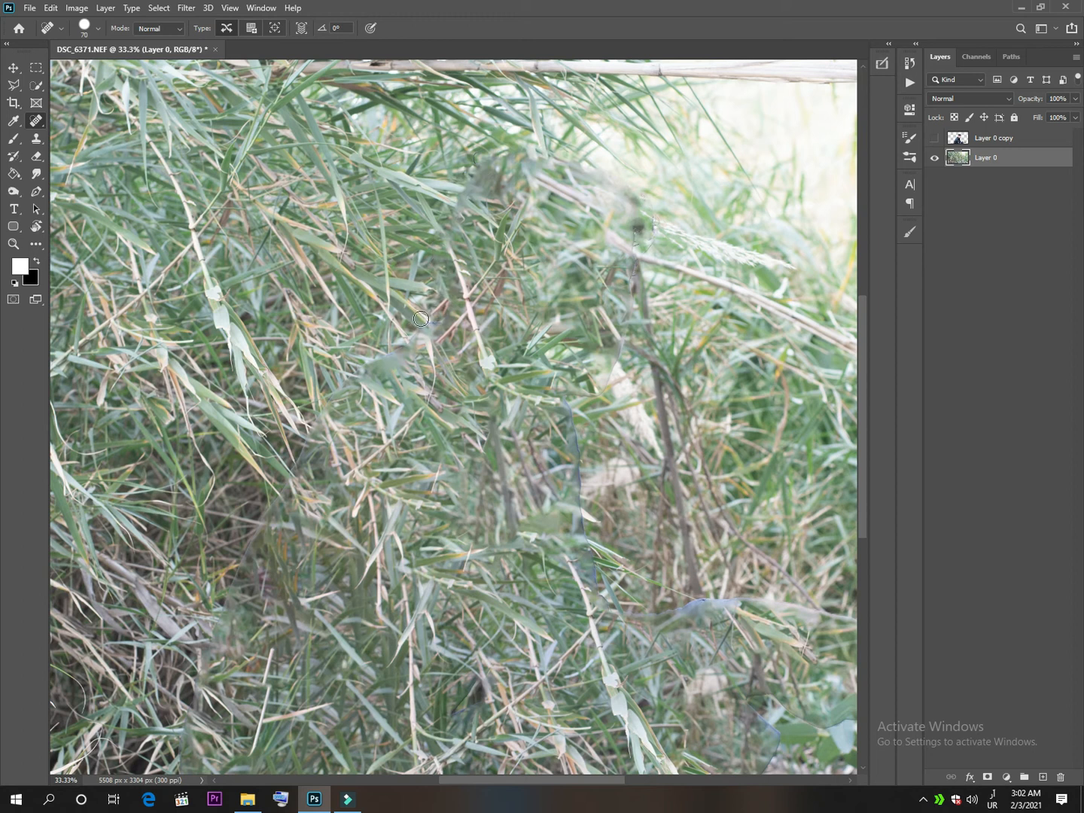
Heal the leftover face and chest outline in the background with a smaller Spot Healing Brush.
key("ctrl+plus")
key("bracketleft")
key("bracketleft")
key("bracketleft")
mouse_move(627, 386)
left_mouse_down()
mouse_move(658, 386)
mouse_move(684, 365)
mouse_move(719, 271)
mouse_move(724, 182)
left_mouse_up()
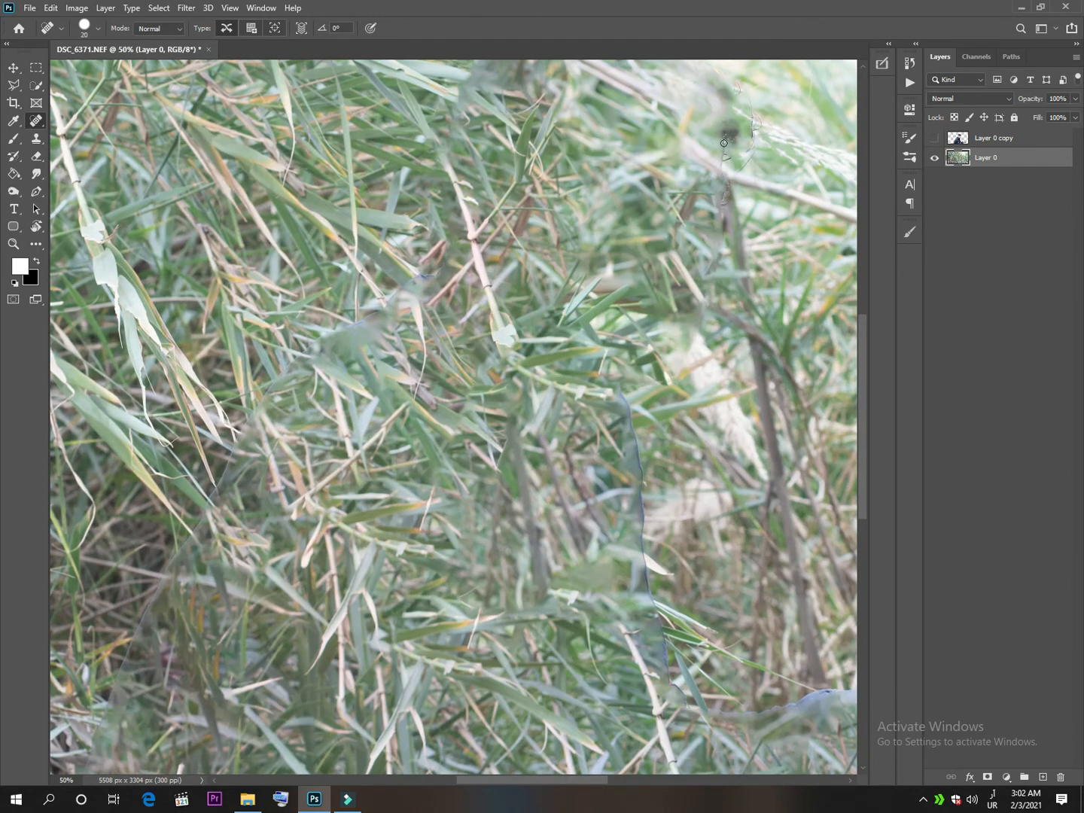
Heal the leftover arm, hand and knee outlines down to the photo's lower edge with the Spot Healing Brush.
scroll(723, 150, "down", 3)
left_click_drag(616, 278, 656, 562)
left_click_drag(532, 469, 358, 422)
mouse_move(400, 470)
left_mouse_down()
mouse_move(544, 460)
mouse_move(694, 473)
mouse_move(858, 527)
left_mouse_up()
mouse_move(503, 465)
left_mouse_down()
mouse_move(552, 459)
mouse_move(323, 224)
left_mouse_up()
mouse_move(615, 283)
left_mouse_down()
mouse_move(548, 372)
mouse_move(499, 400)
mouse_move(423, 386)
mouse_move(348, 354)
mouse_move(395, 422)
mouse_move(341, 509)
left_mouse_up()
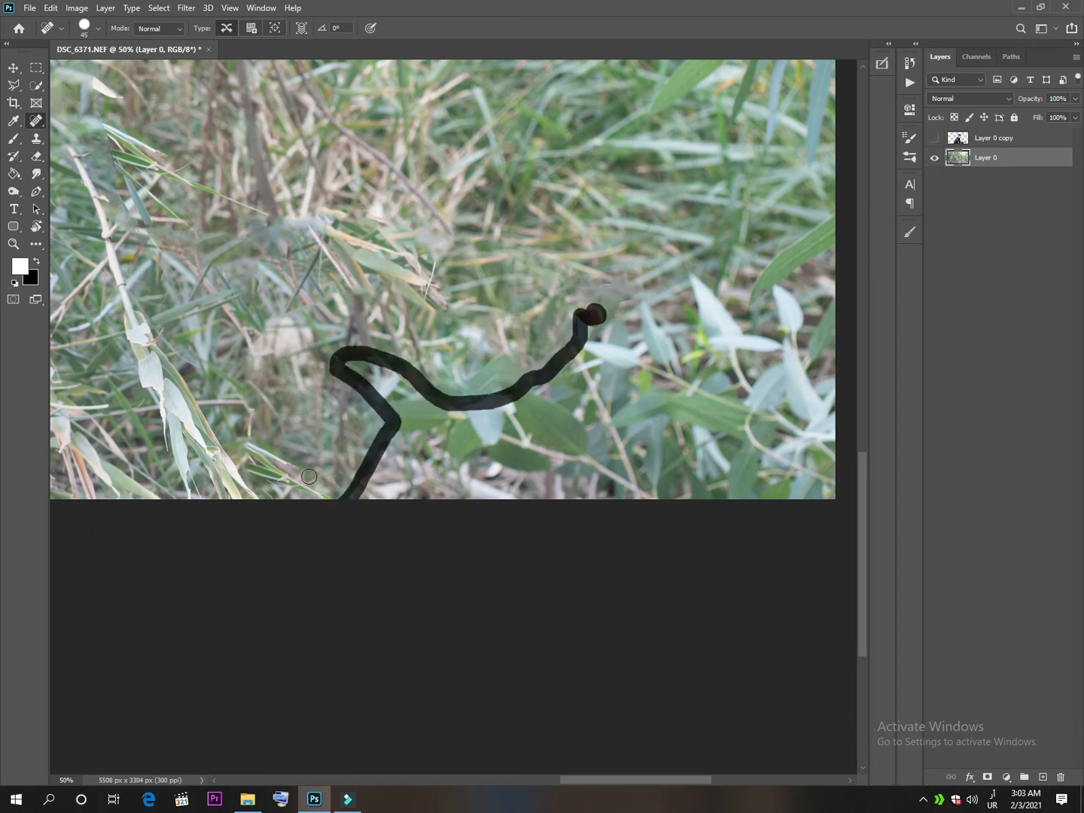
Heal the remaining traces of the subject's back and shoulder in the grass with the Spot Healing Brush.
left_click_drag(228, 453, 946, 541)
mouse_move(214, 587)
left_mouse_down()
mouse_move(260, 343)
mouse_move(331, 219)
mouse_move(201, 483)
mouse_move(315, 370)
mouse_move(431, 213)
mouse_move(527, 151)
left_mouse_up()
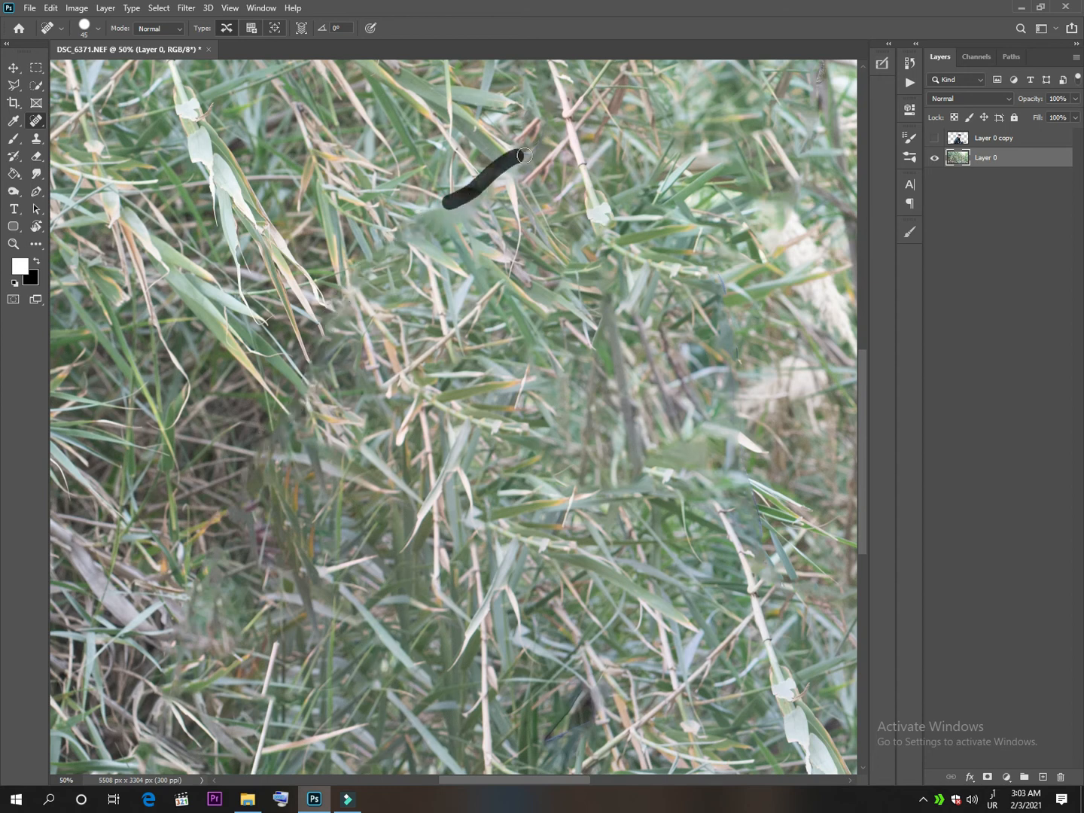
scroll(391, 263, "up", 3)
key("ctrl+minus")
key("ctrl+minus")
key("ctrl+minus")
key("ctrl+minus")
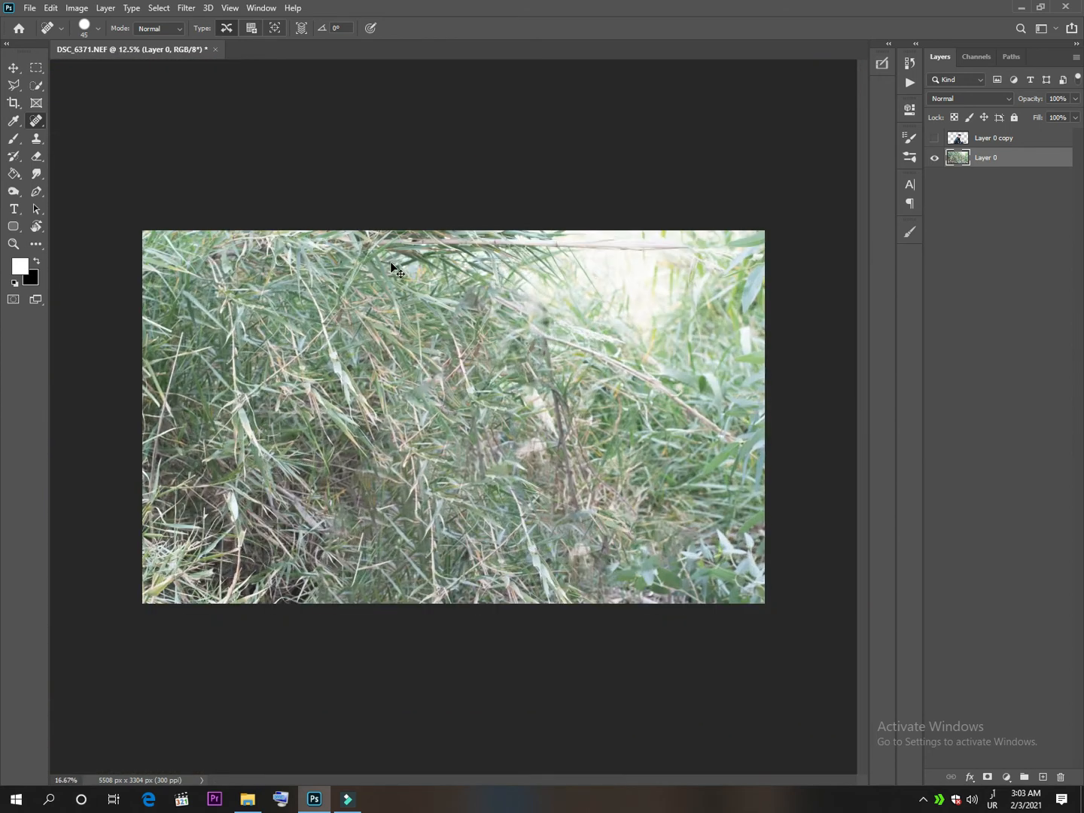
Duplicate the cleaned background Layer 0 and add a Channel Mixer adjustment layer above the copy.
key("b")
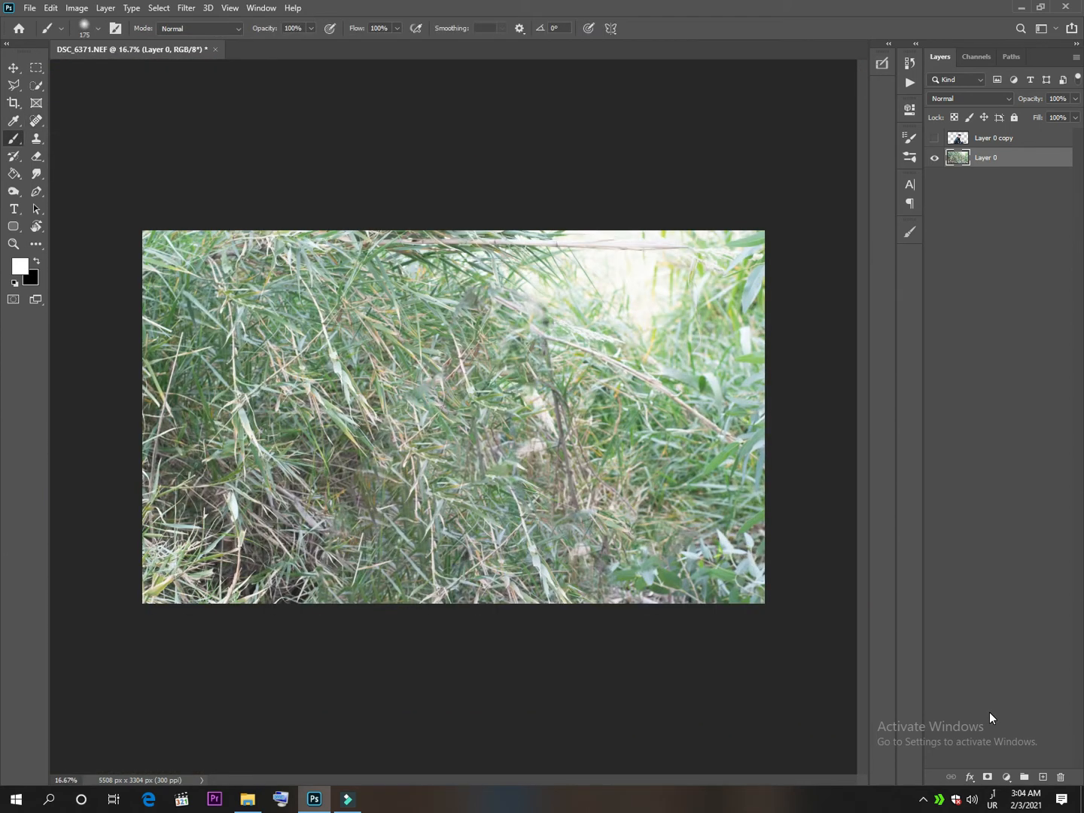
key("ctrl+j")
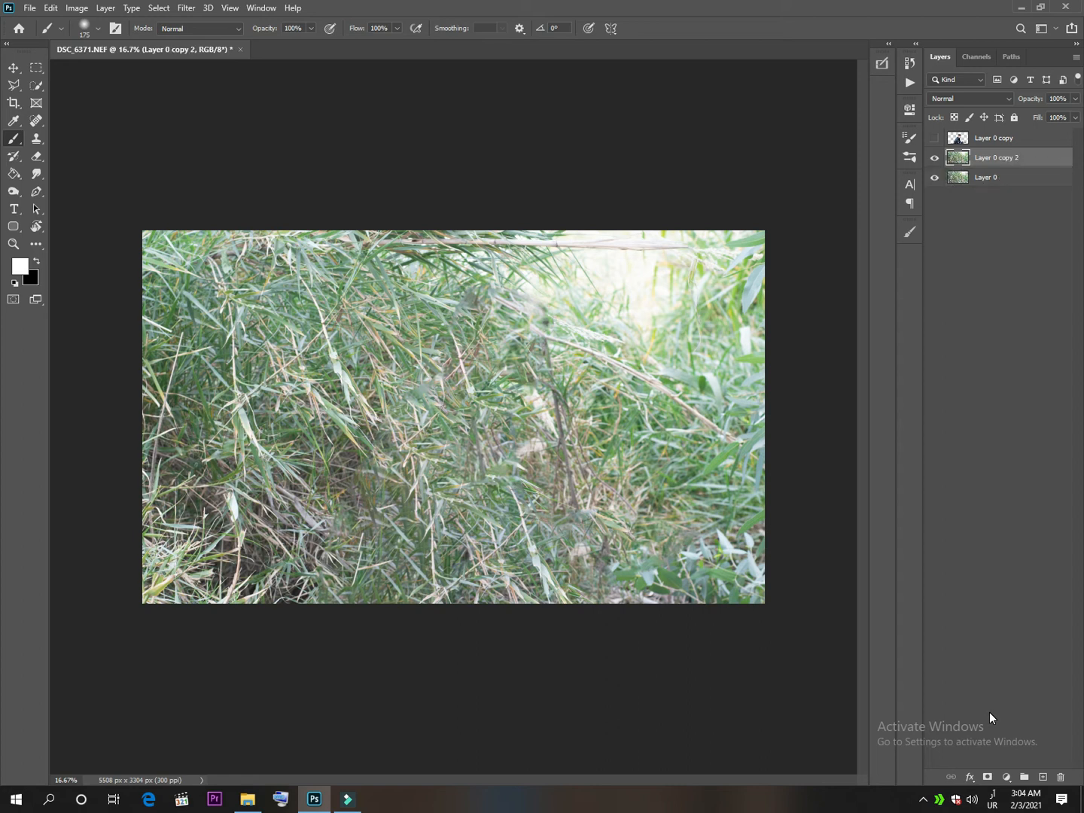
left_click(1006, 777)
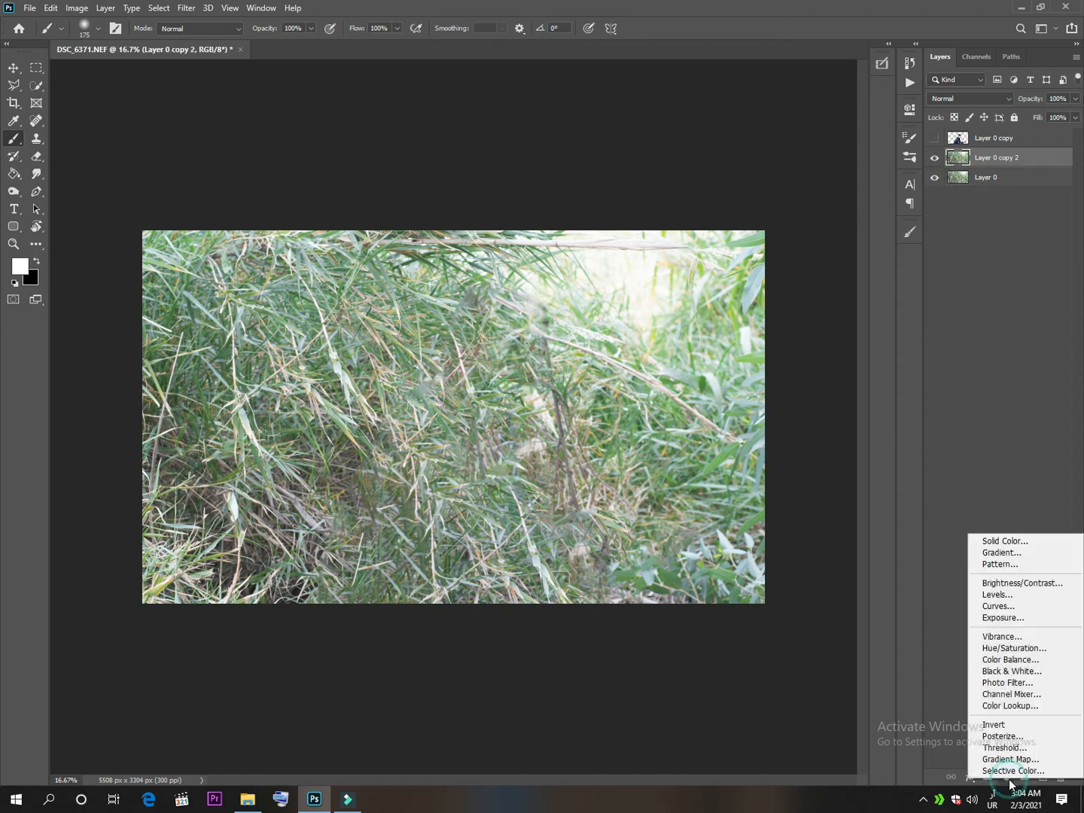
left_click(1012, 694)
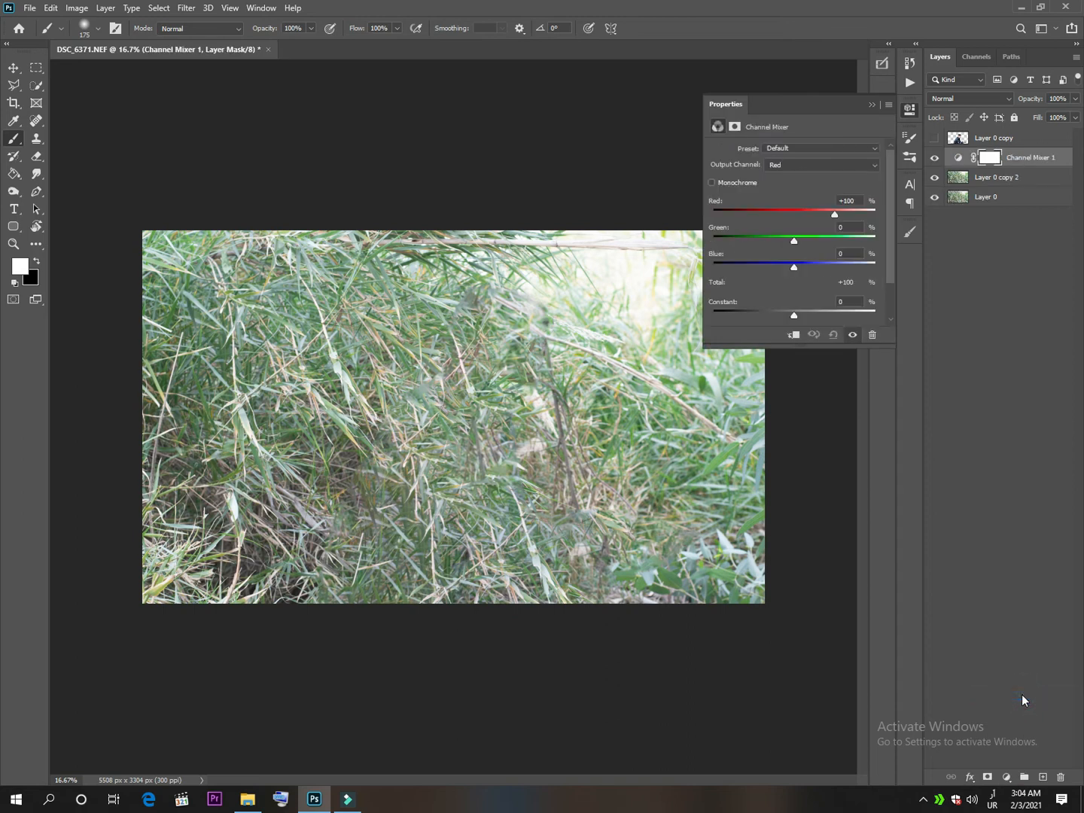
Set the Channel Mixer's Blue output channel to Green +200% and Blue -80%.
left_click(789, 160)
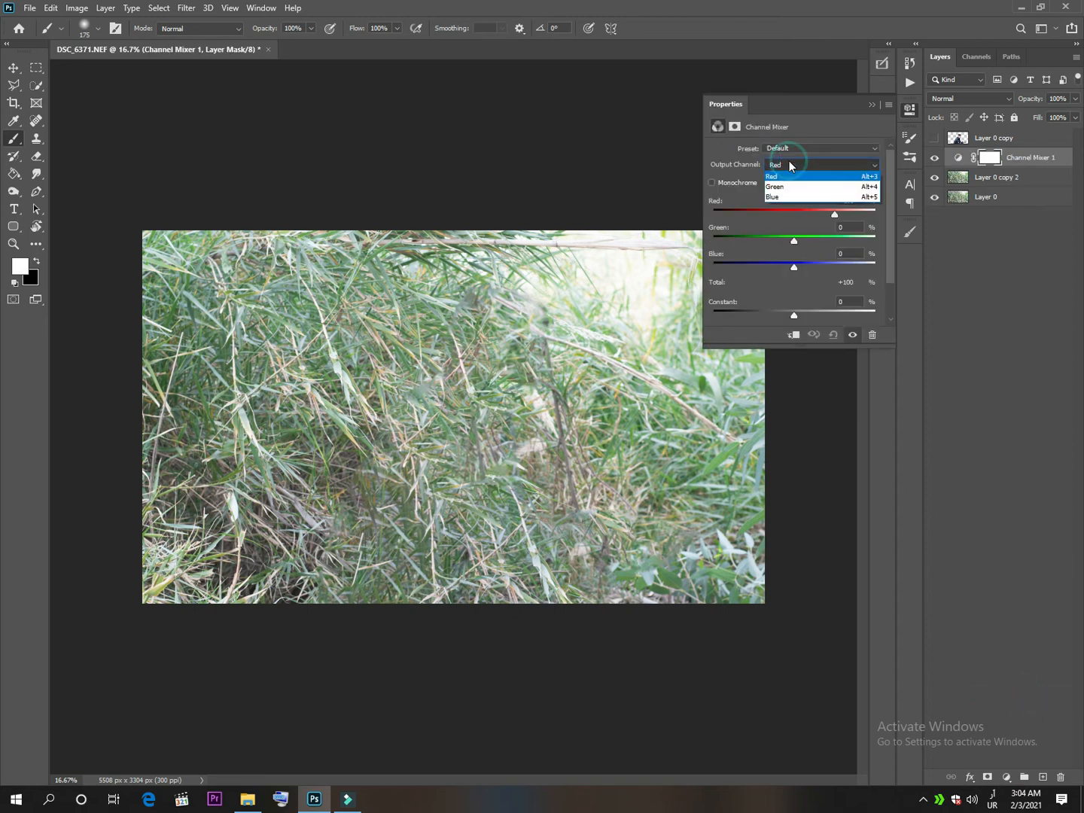
left_click(785, 197)
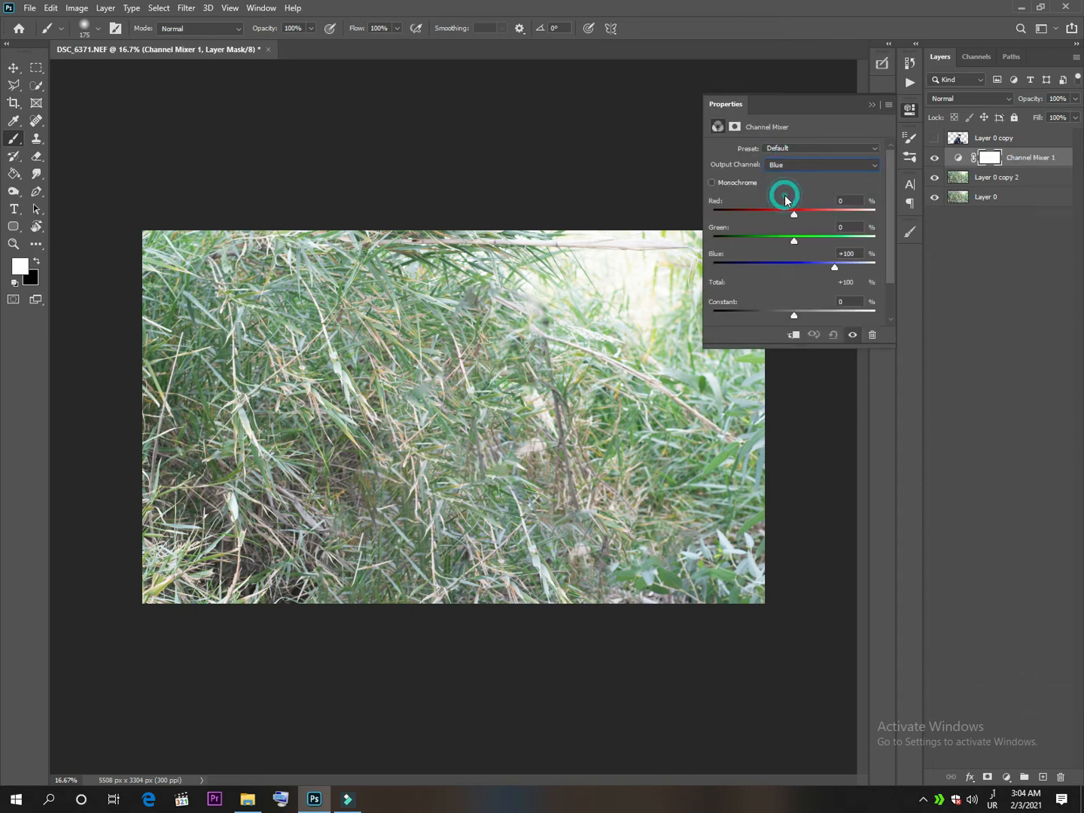
left_click(801, 235)
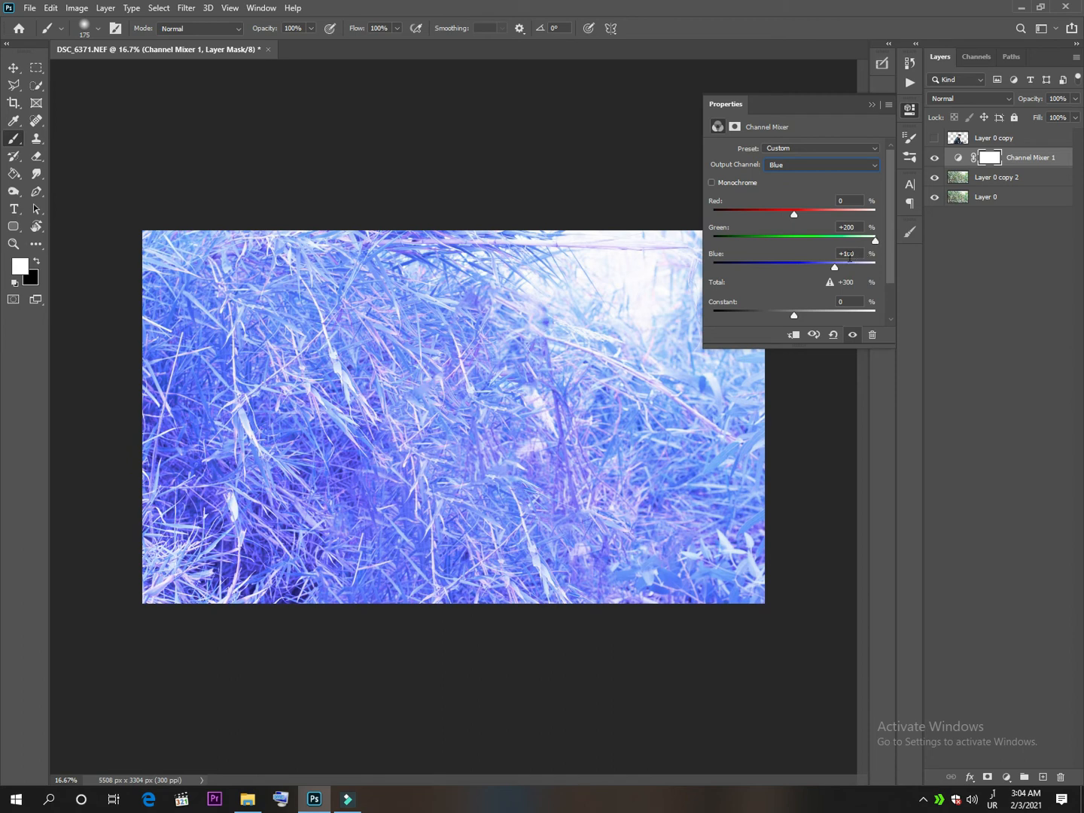
left_click_drag(834, 266, 803, 266)
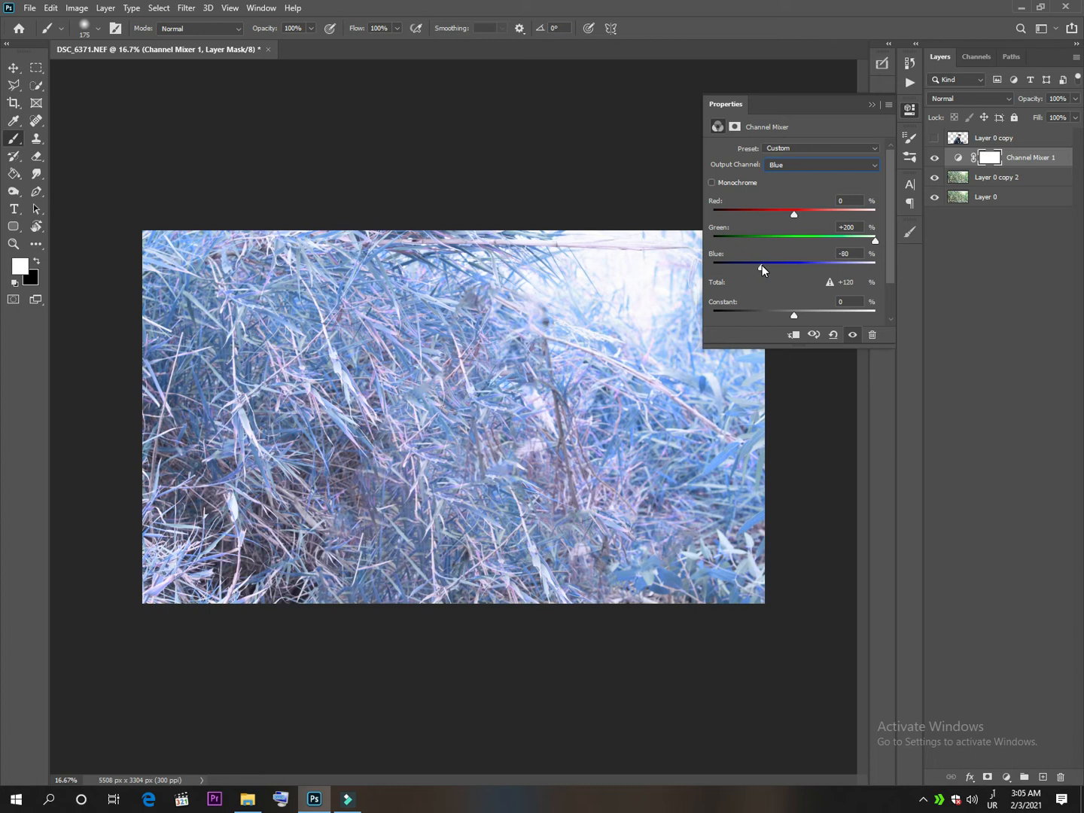
left_click(871, 105)
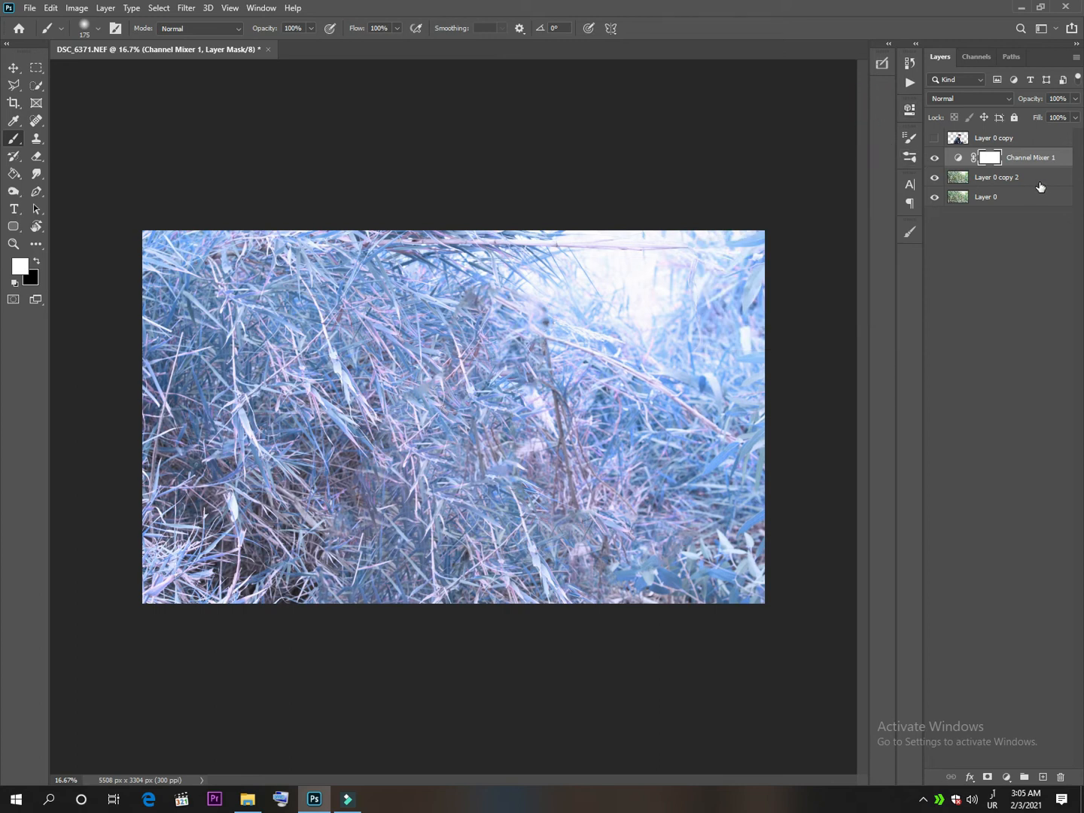
Duplicate the Channel Mixer layer and set the copy to Hue blend mode at 50% opacity.
key("ctrl+j")
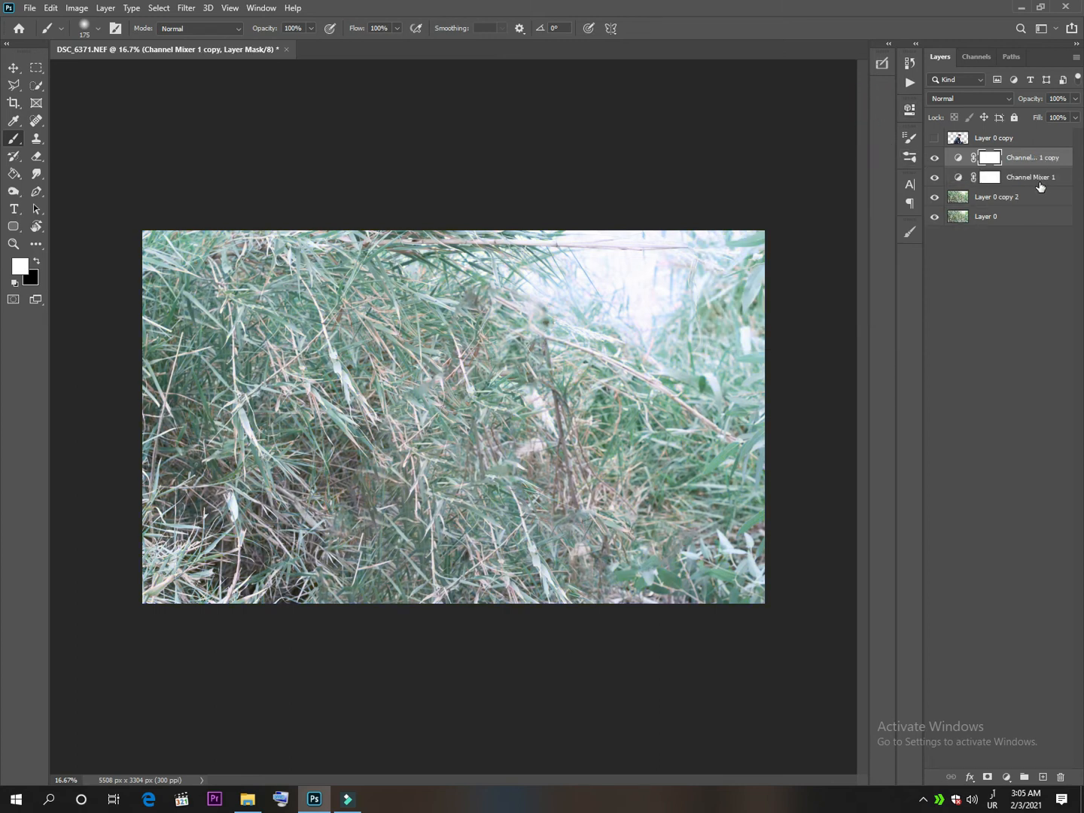
left_click(967, 98)
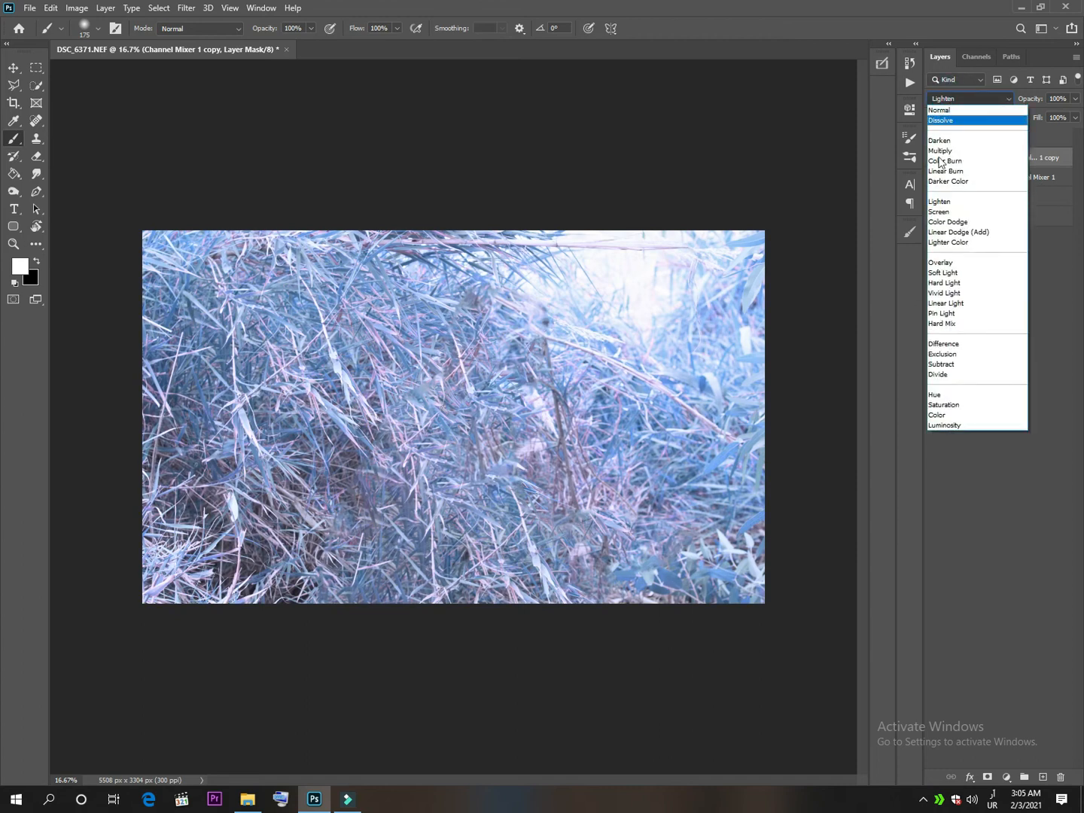
left_click(941, 395)
left_click(1075, 98)
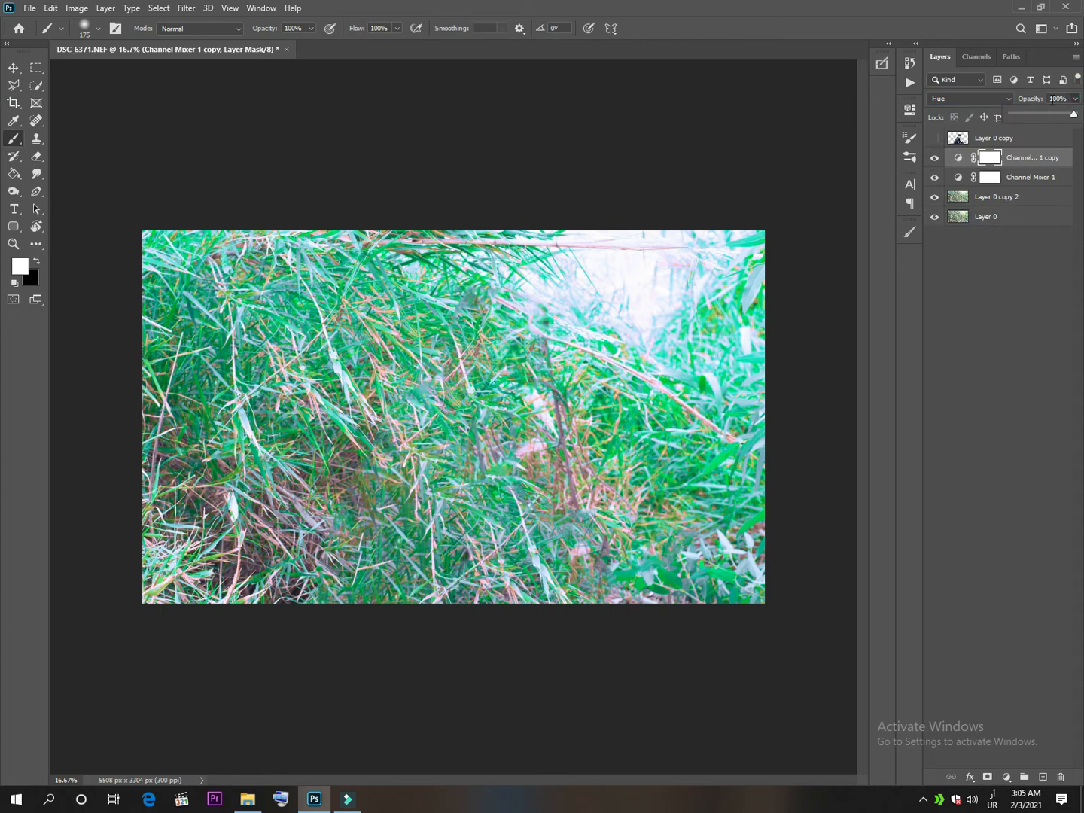
left_click_drag(1073, 116, 1059, 119)
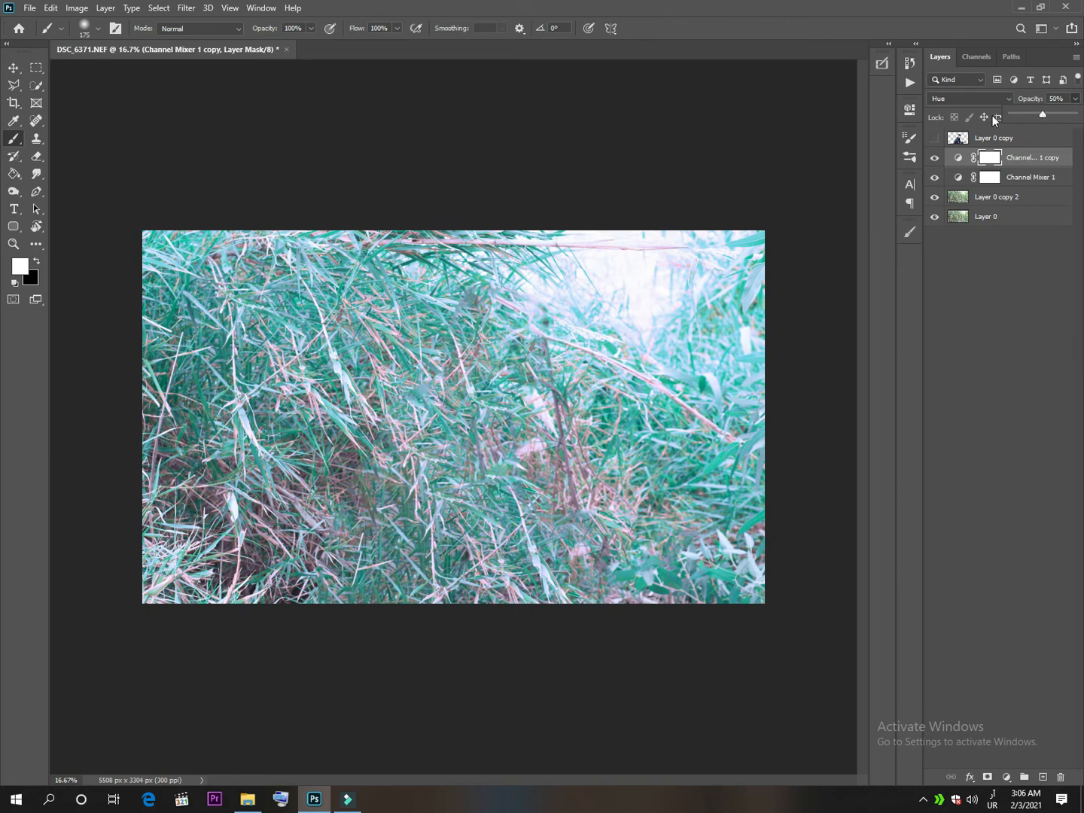
Merge the visible background and Channel Mixer layers into one layer and duplicate the merged result.
left_click(1037, 159)
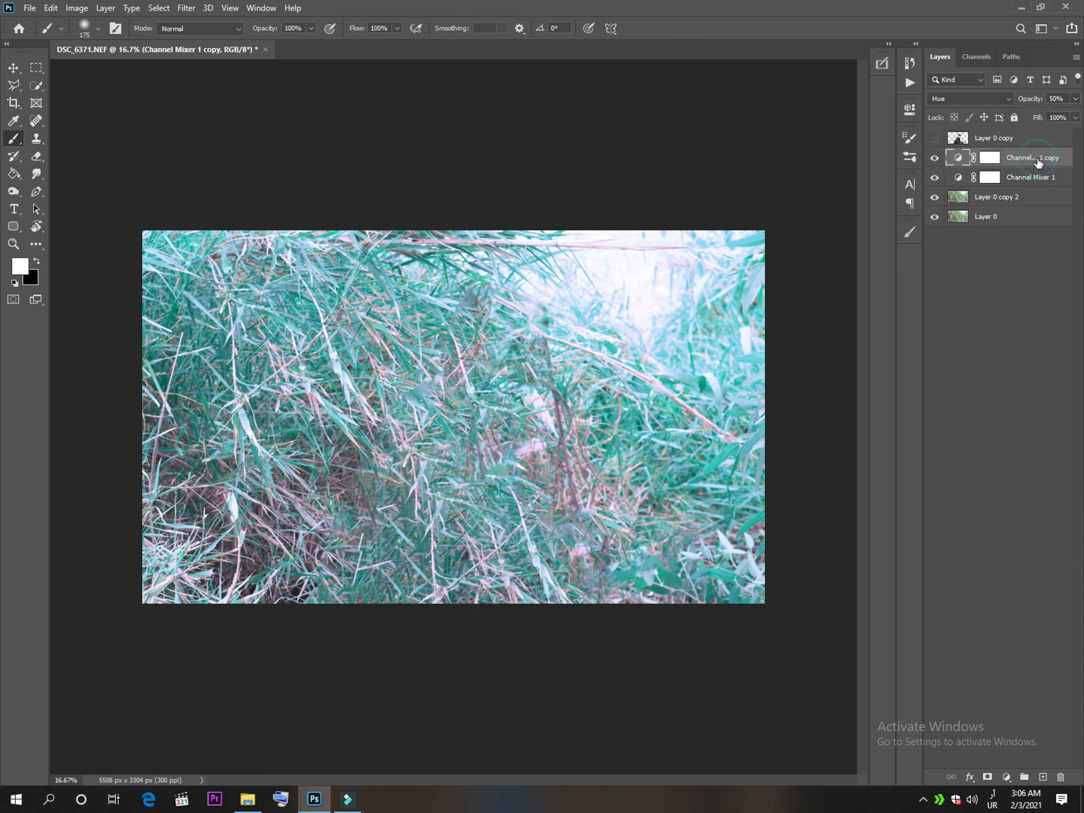
right_click(1037, 160)
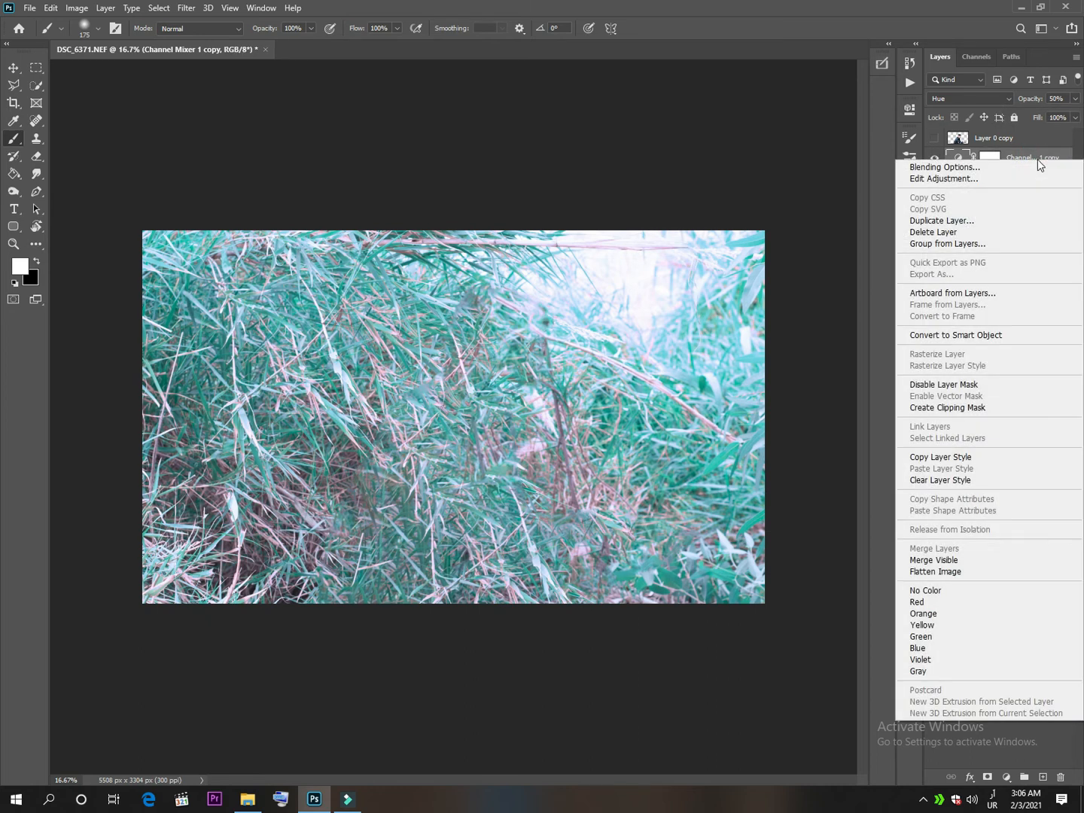
left_click(934, 560)
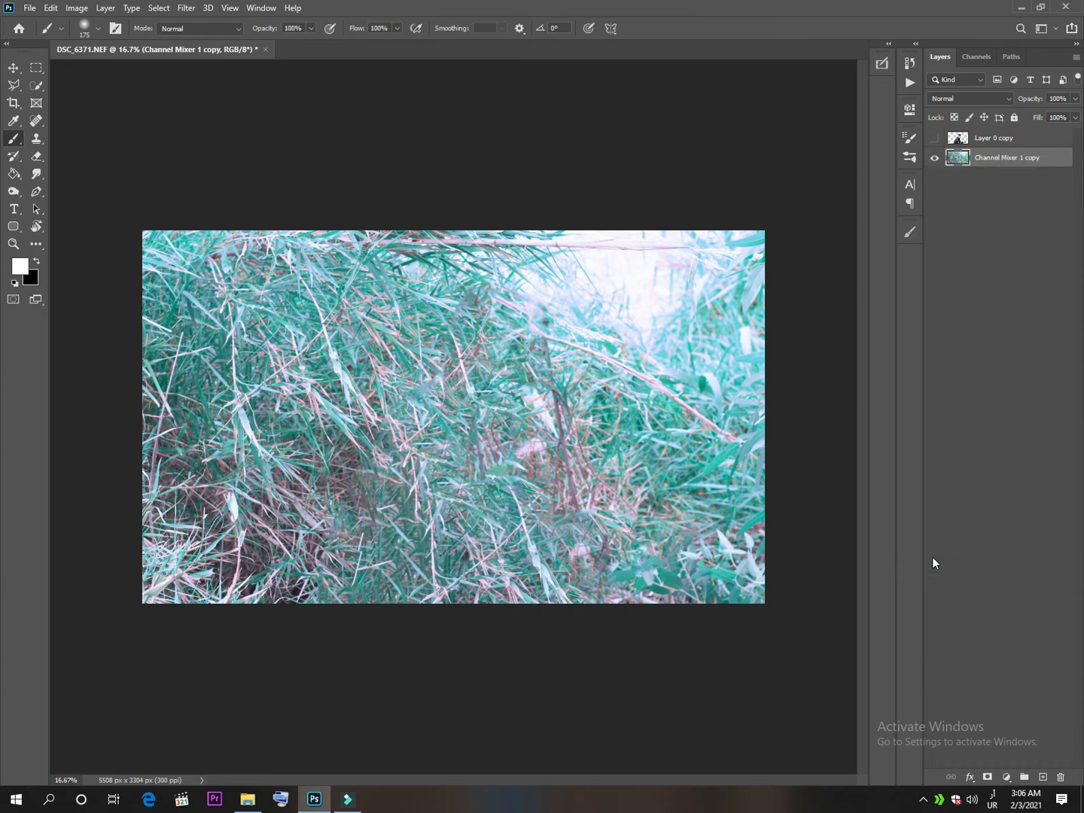
key("ctrl+j")
Start the Camera Raw Filter on the background copy and set the Color Mixer saturation of Reds and Oranges to +100.
left_click(186, 8)
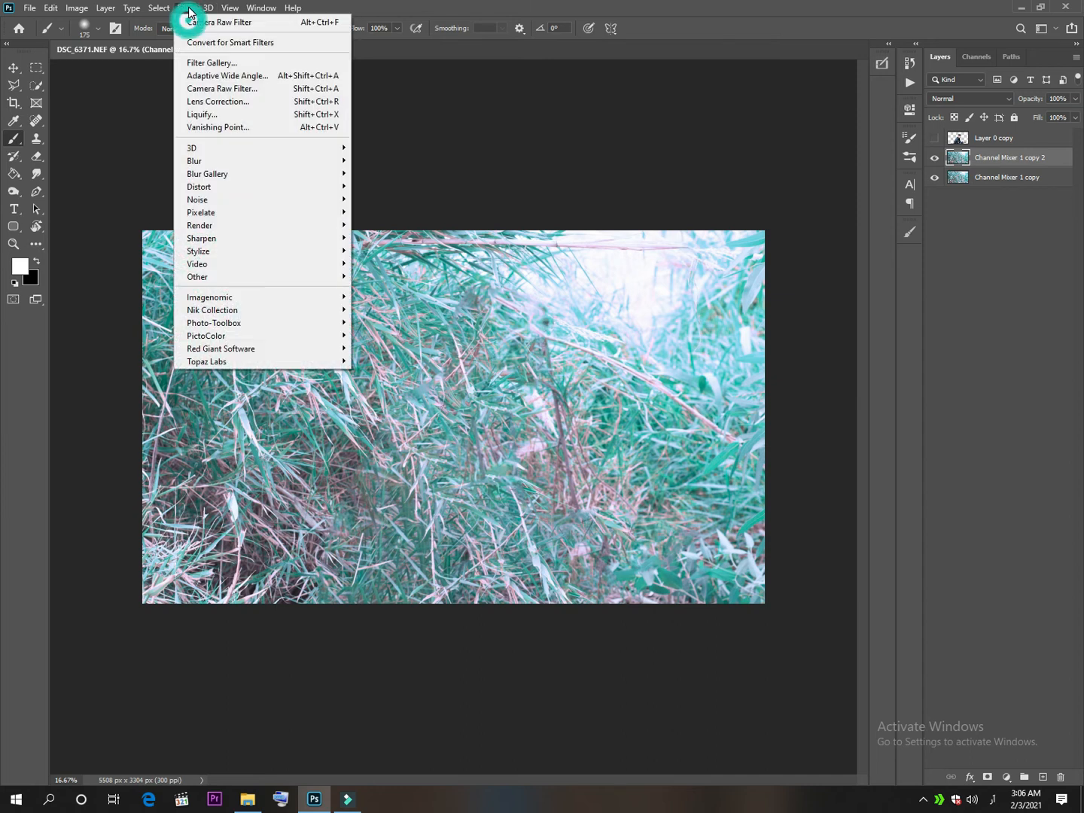
left_click(190, 92)
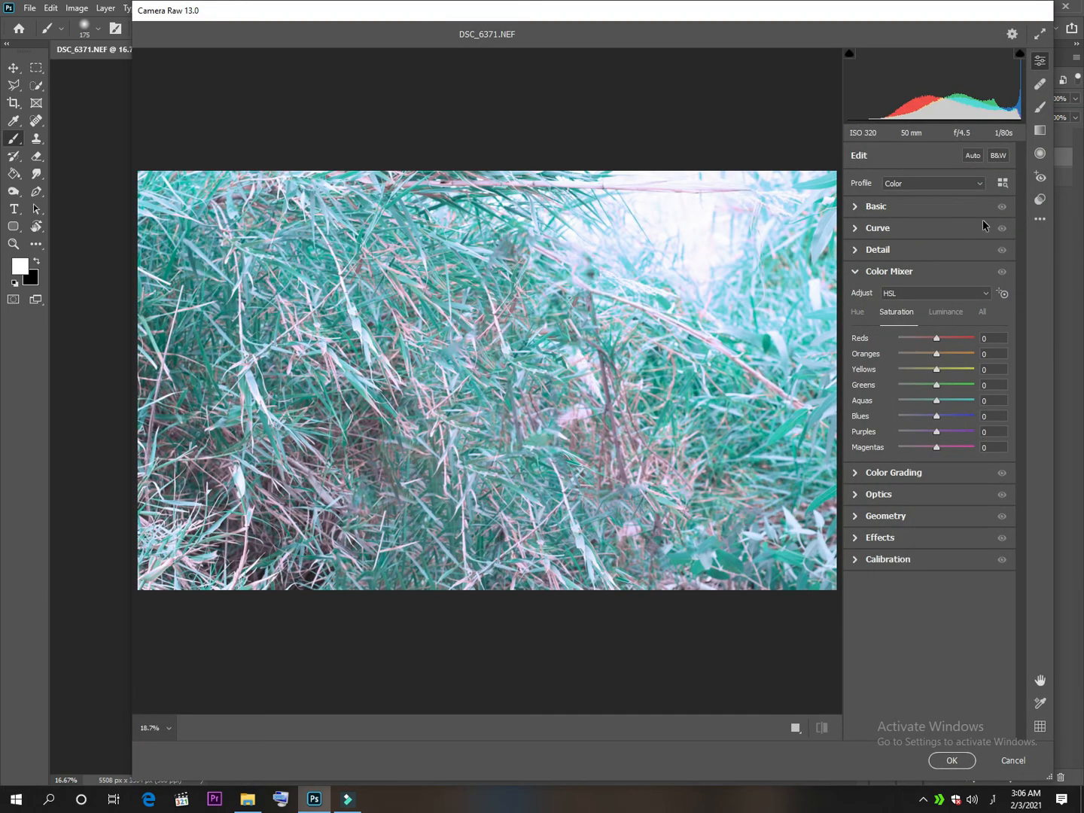
left_click(941, 342)
left_click_drag(936, 354, 985, 355)
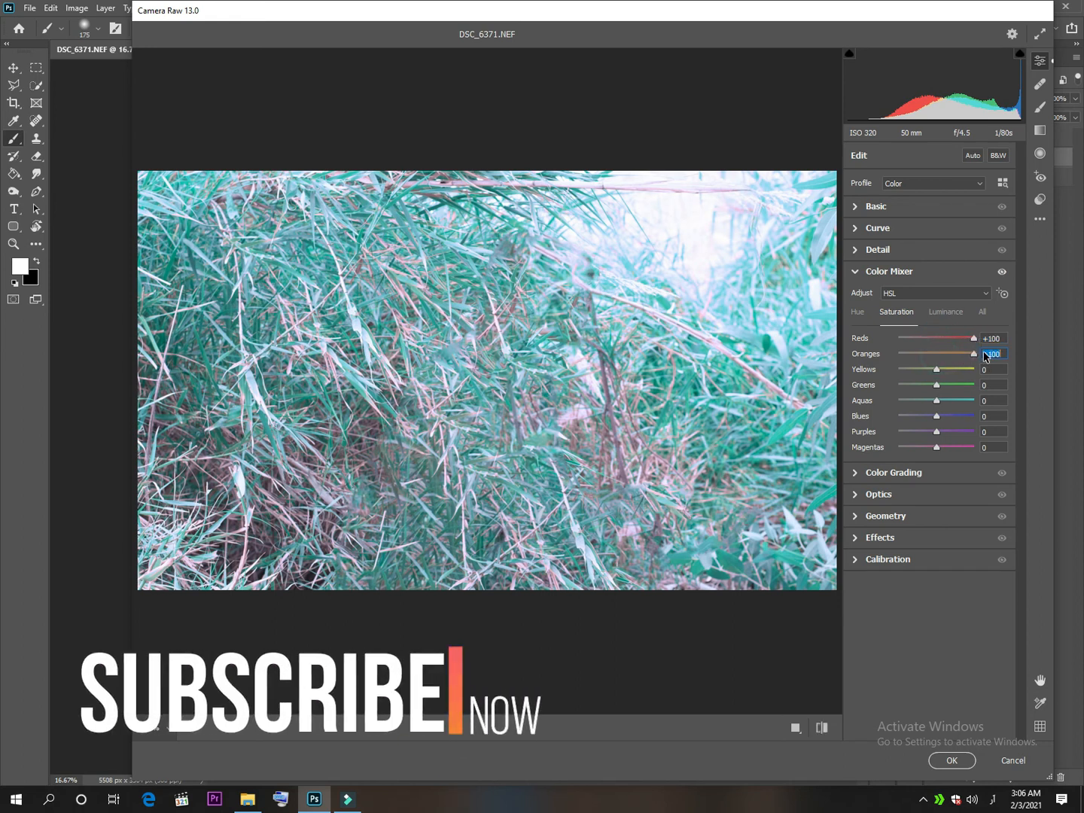
Set the Color Mixer hue of Reds and Oranges to +100 and push the Yellows hue almost to its maximum.
left_click(861, 313)
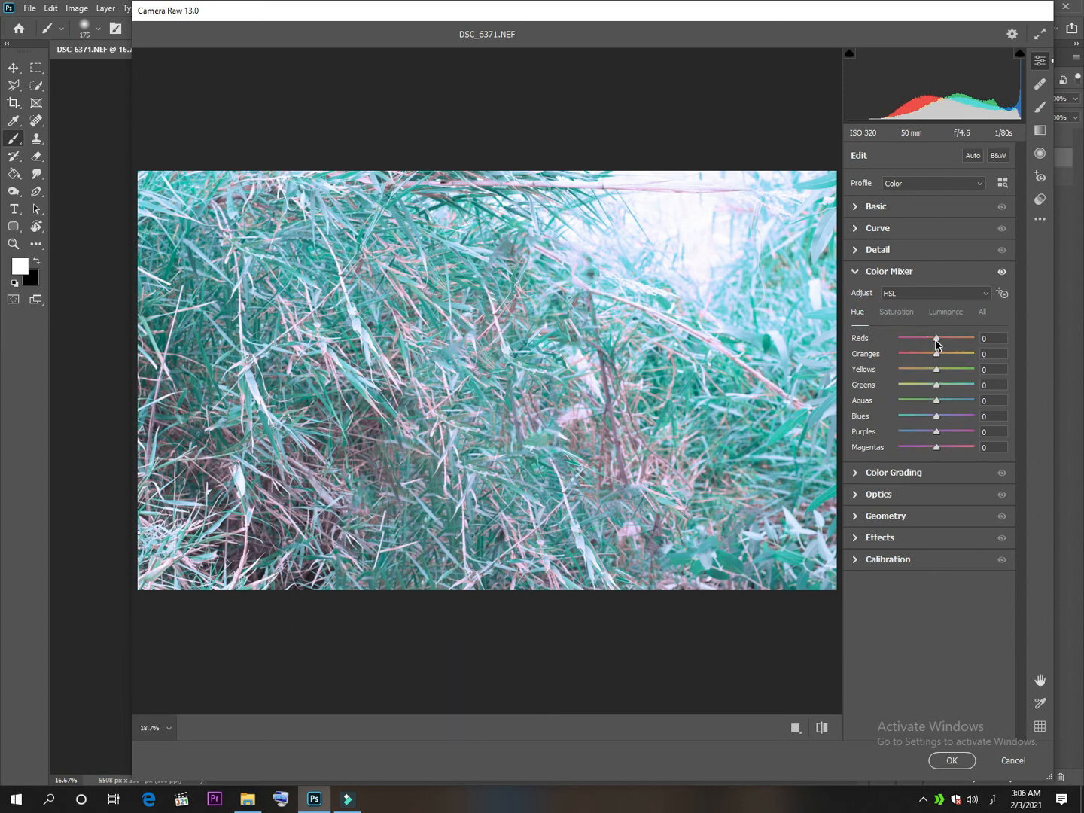
left_click_drag(936, 343, 1003, 341)
left_click_drag(936, 354, 999, 360)
left_click(937, 373)
left_click(972, 370)
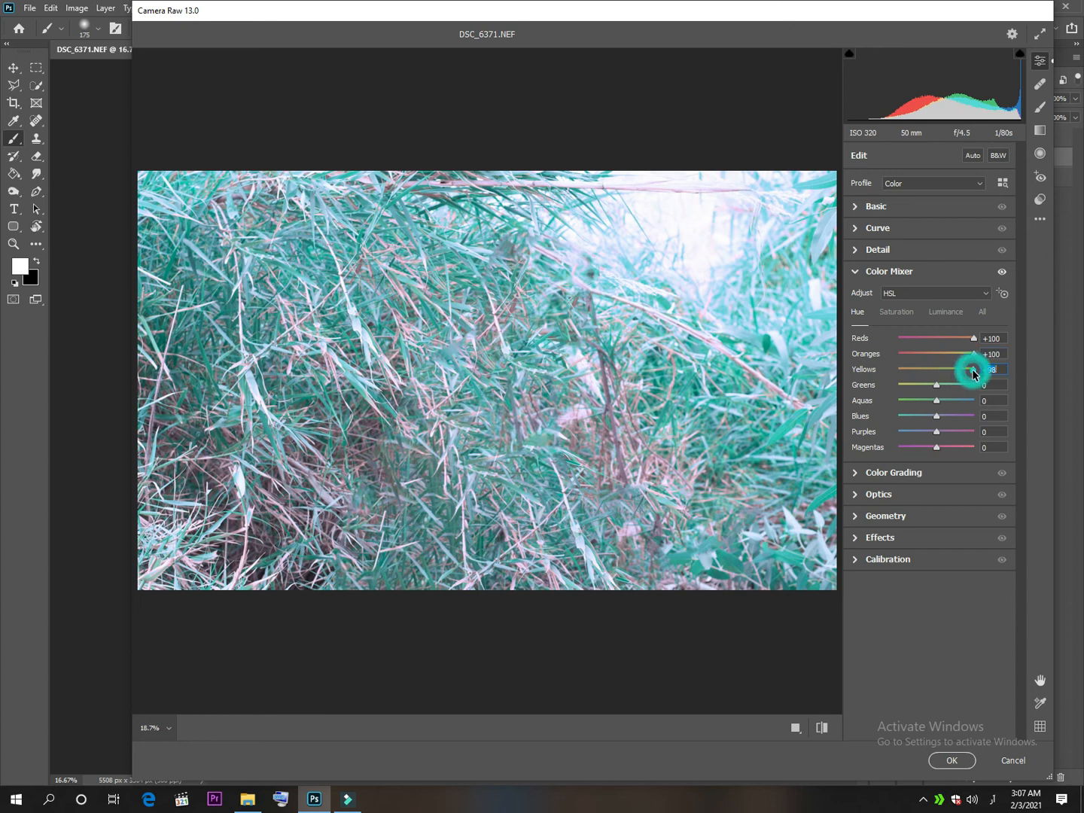
left_click(865, 272)
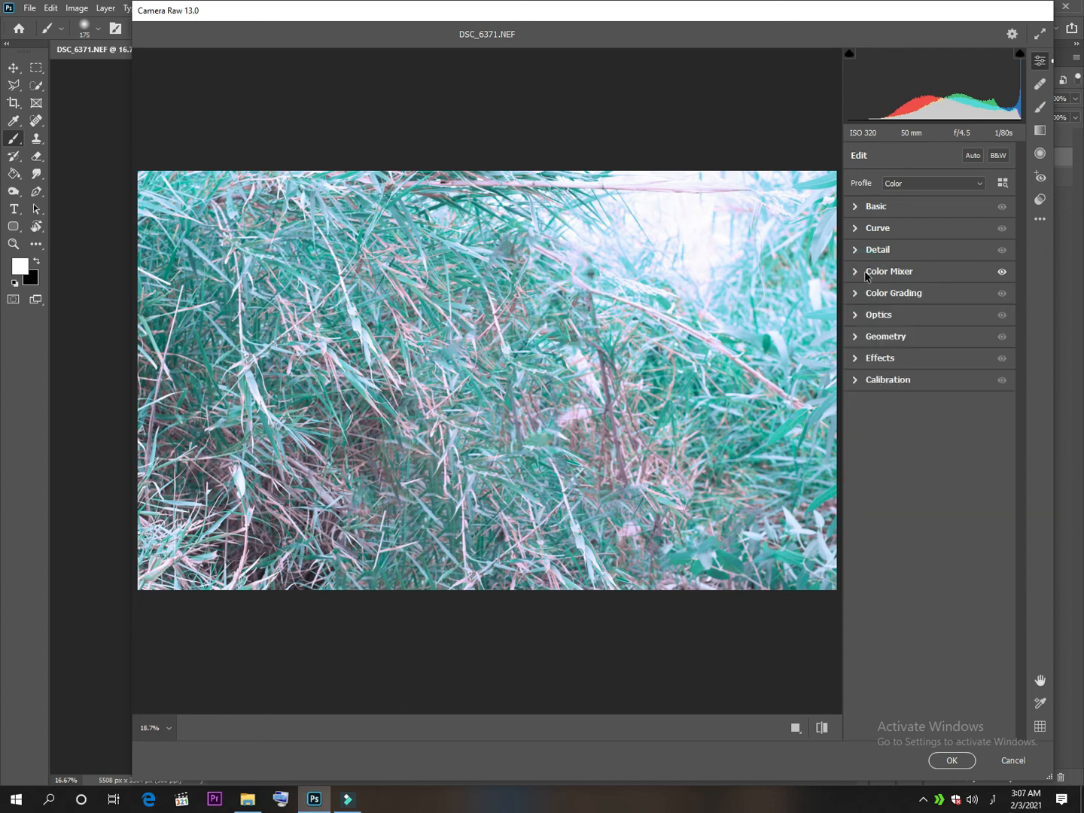
Calibrate Red Primary to hue +100 and saturation +100, Green Primary to hue +71 and saturation +53, and Blue Primary saturation to -44.
left_click(858, 382)
left_click_drag(937, 478, 1024, 495)
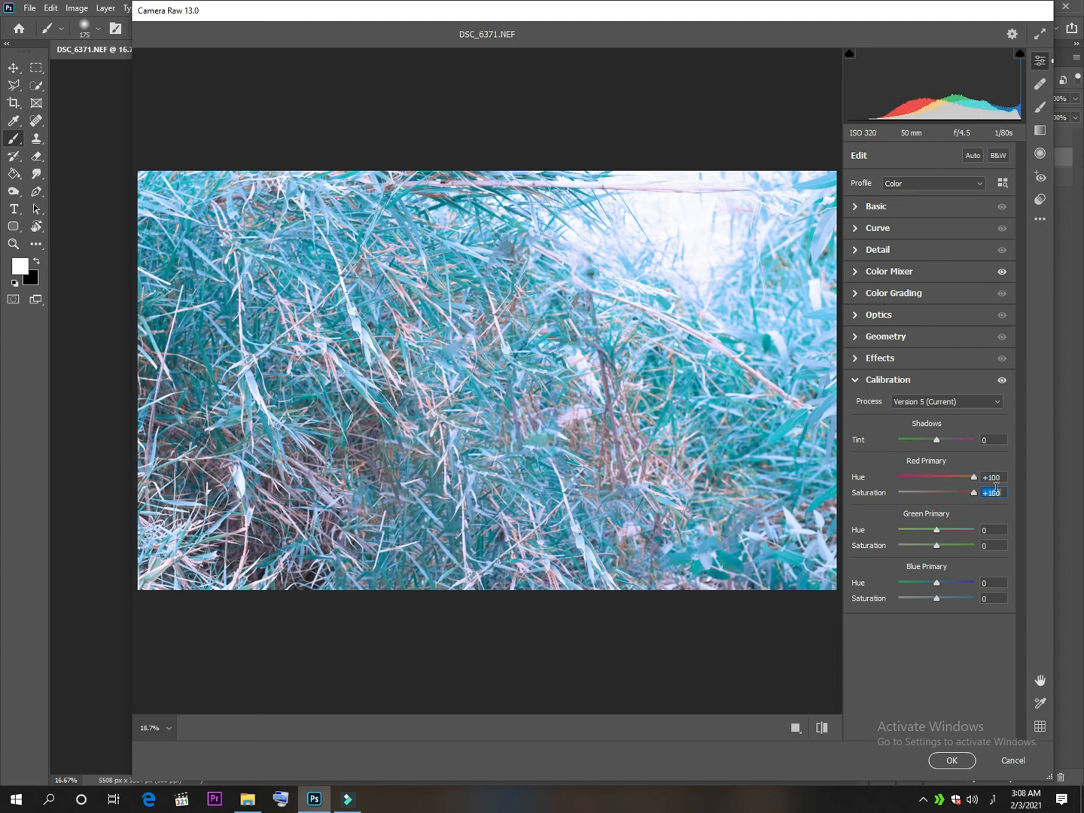
left_click_drag(936, 530, 934, 582)
double_click(934, 583)
left_click(936, 584)
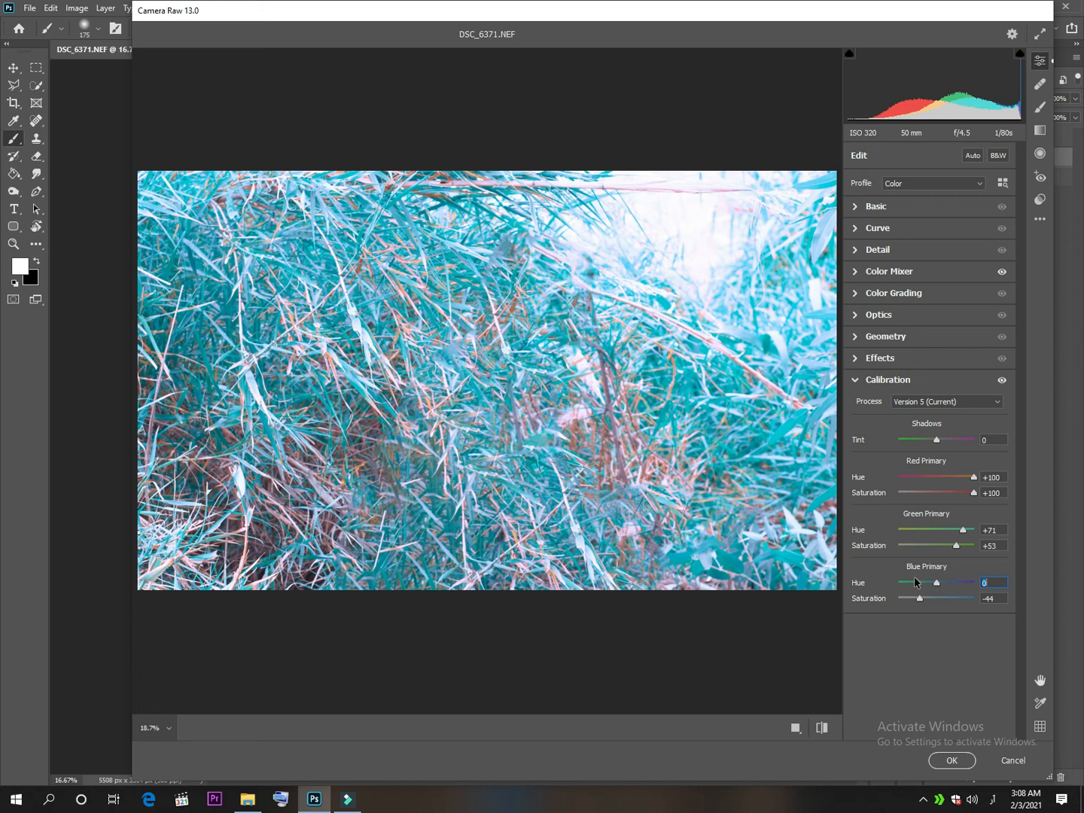
left_click(857, 382)
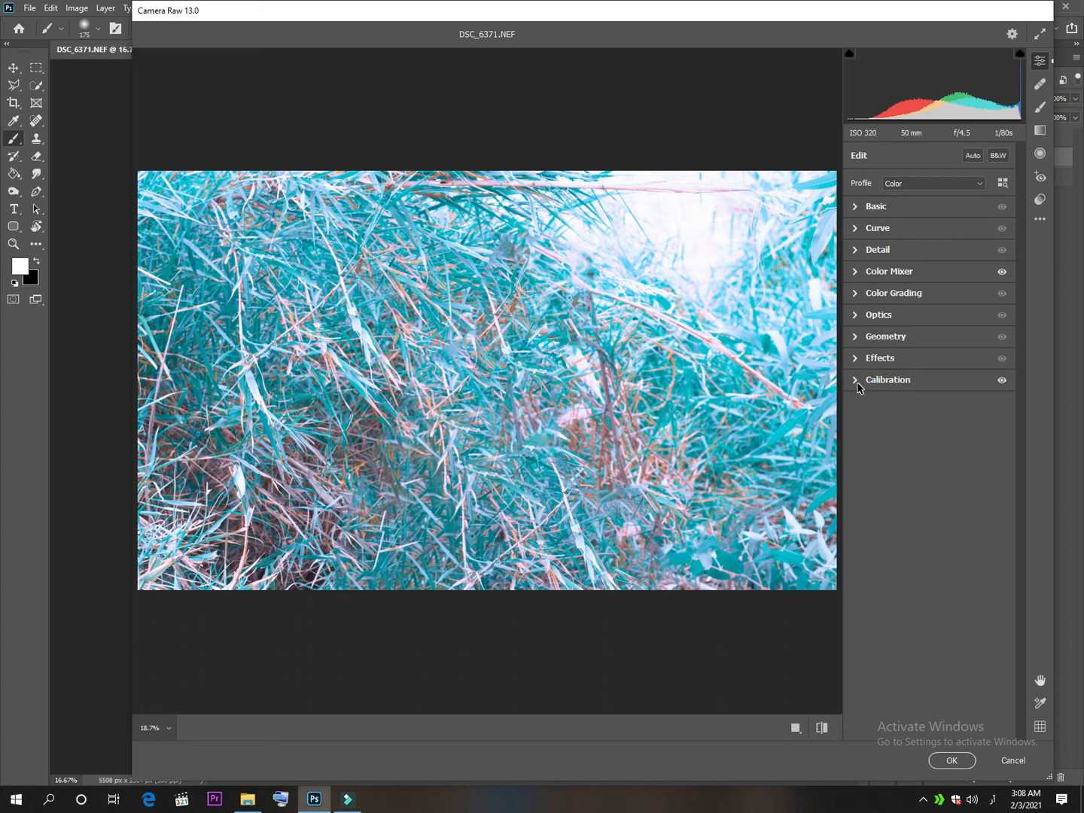
Set Exposure -0.40, Contrast +14, Highlights -100, Shadows -15 and Clarity +24, compare before and after, and apply the Camera Raw Filter.
left_click(891, 207)
left_click_drag(913, 322, 932, 294)
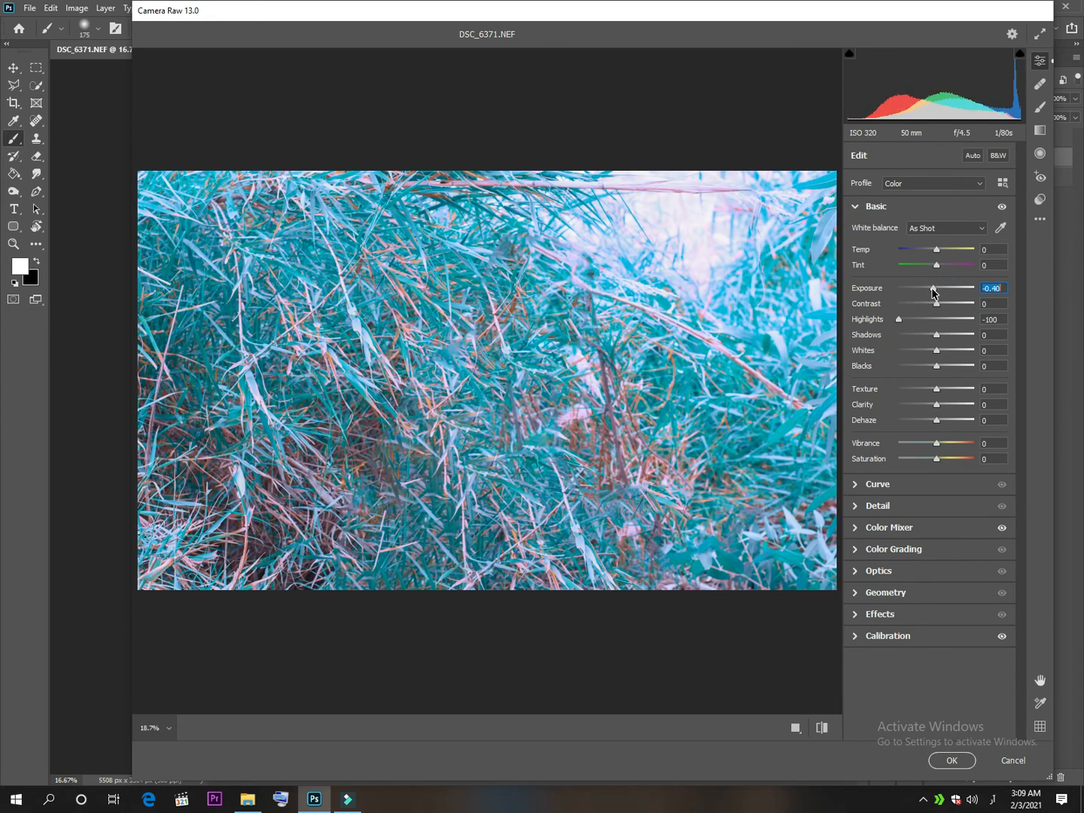
left_click_drag(936, 406, 947, 410)
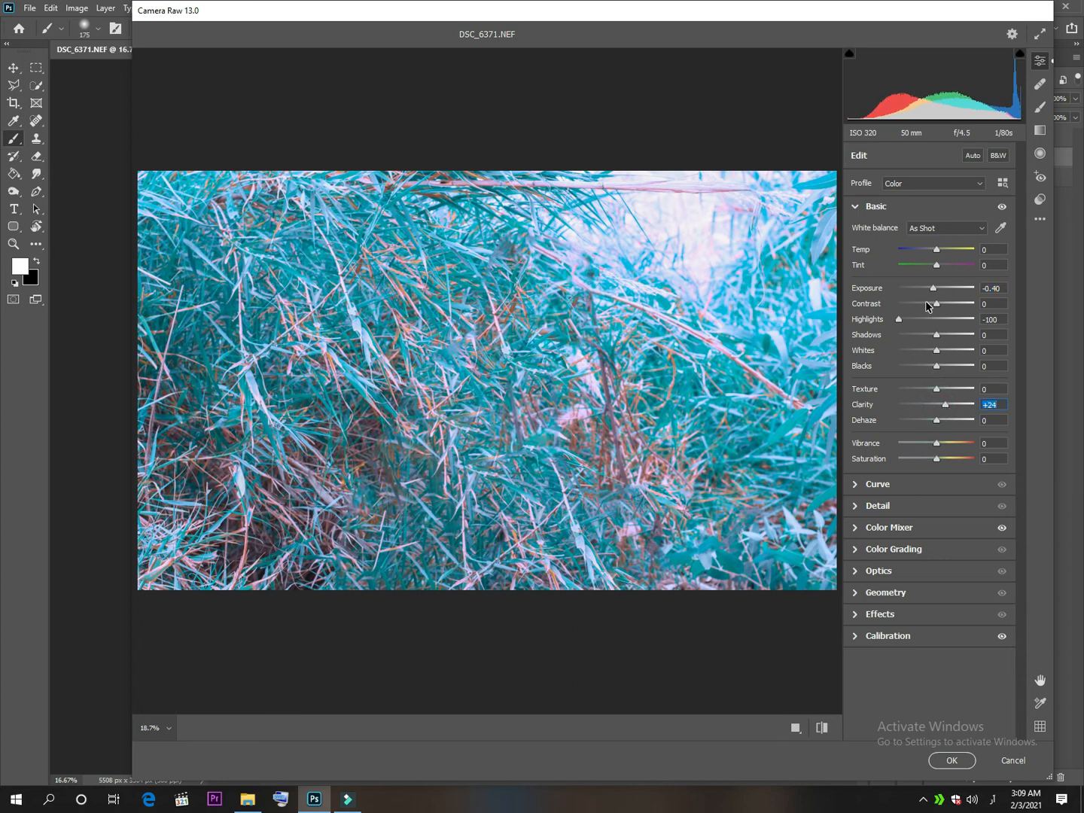
left_click_drag(938, 338, 944, 308)
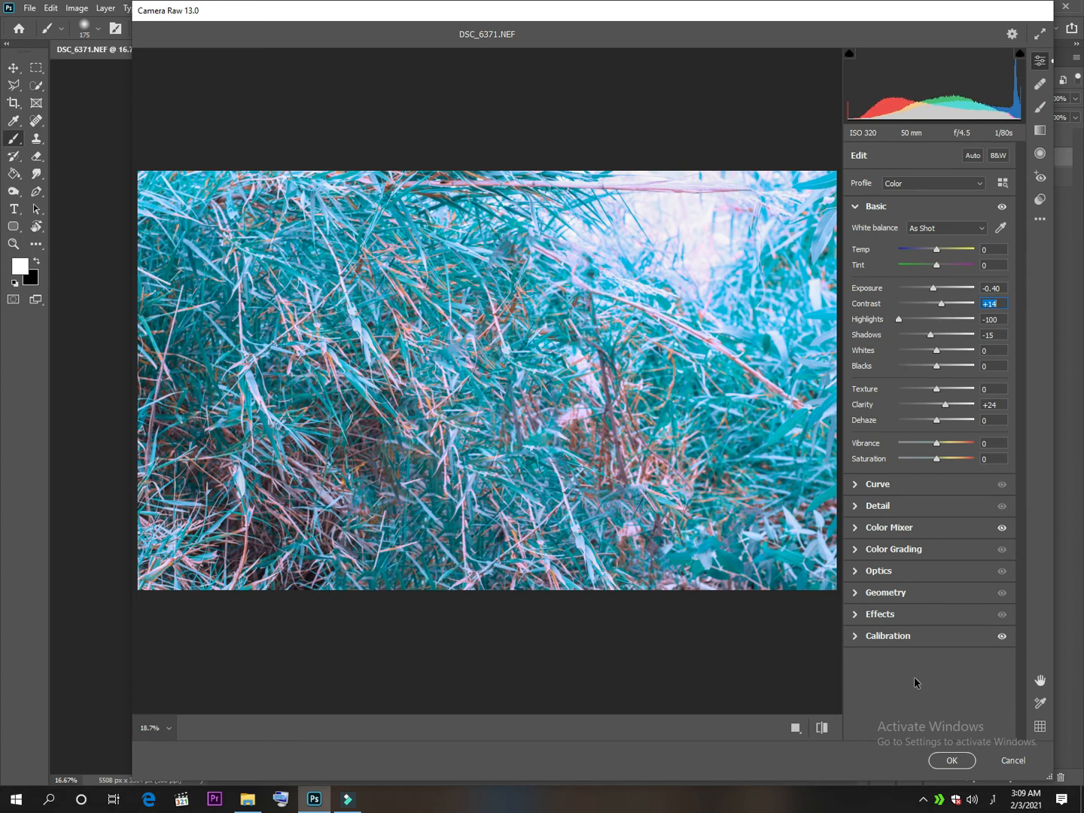
left_click(823, 727)
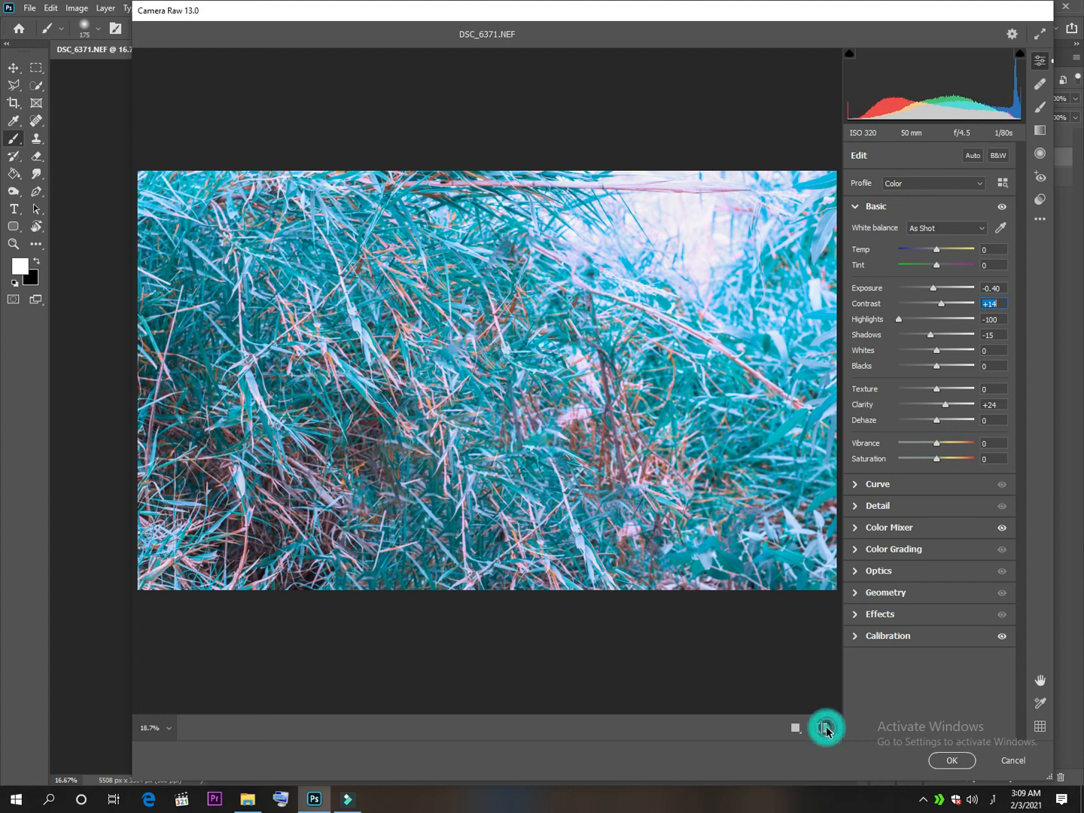
left_click(823, 727)
left_click(961, 768)
Show the subject cutout layer and darken the background copy's edges with a Camera Raw vignetting of -30.
left_click(934, 138)
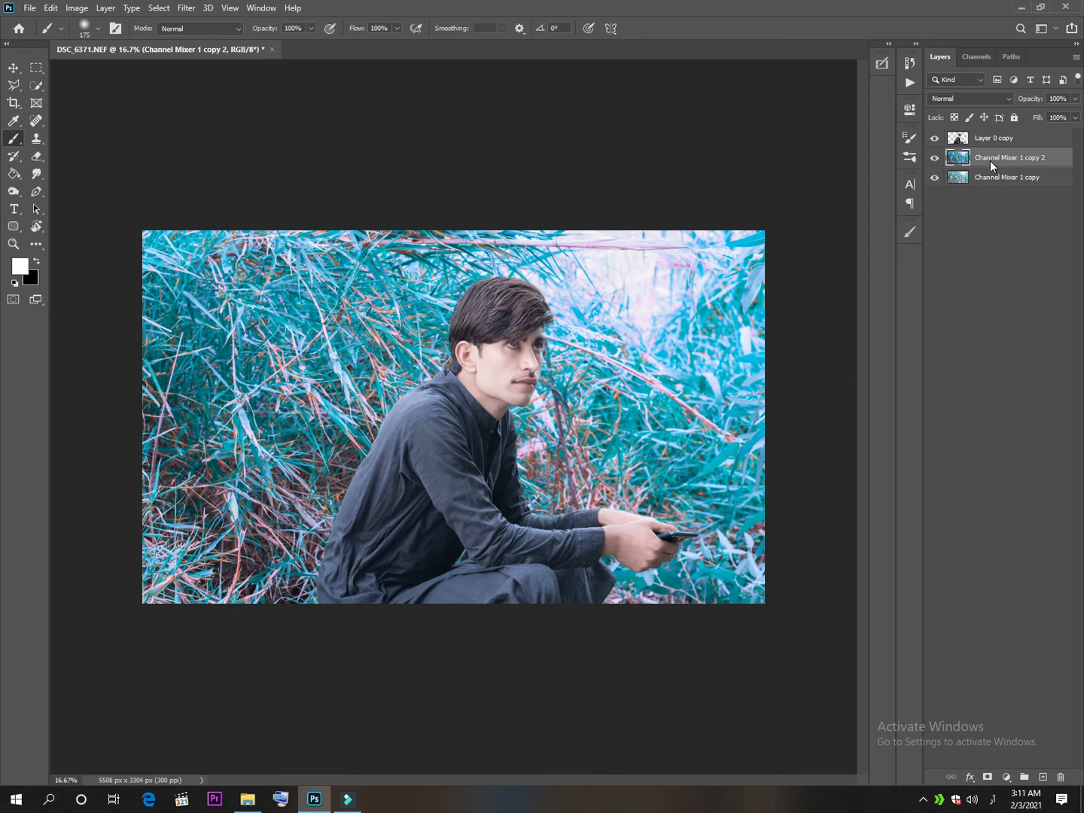
key("ctrl+shift+a")
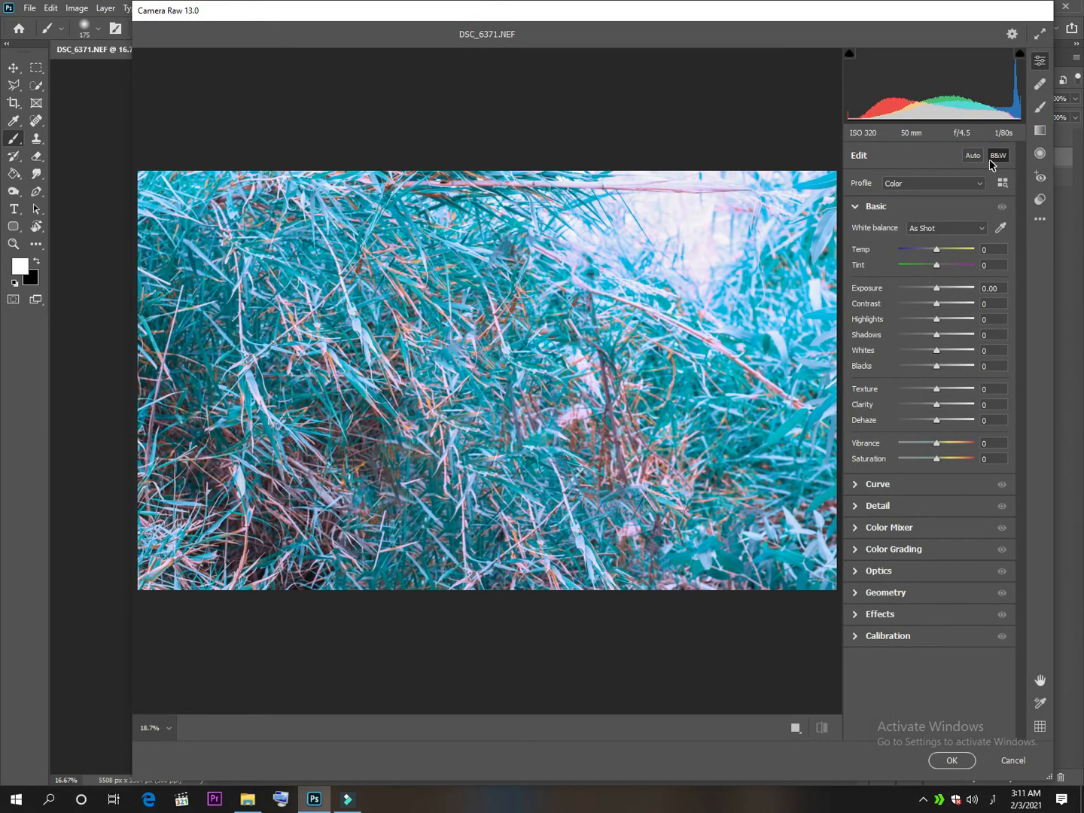
left_click(872, 208)
left_click(881, 357)
left_click(932, 404)
mouse_move(931, 404)
left_mouse_down()
mouse_move(914, 405)
mouse_move(923, 403)
left_mouse_up()
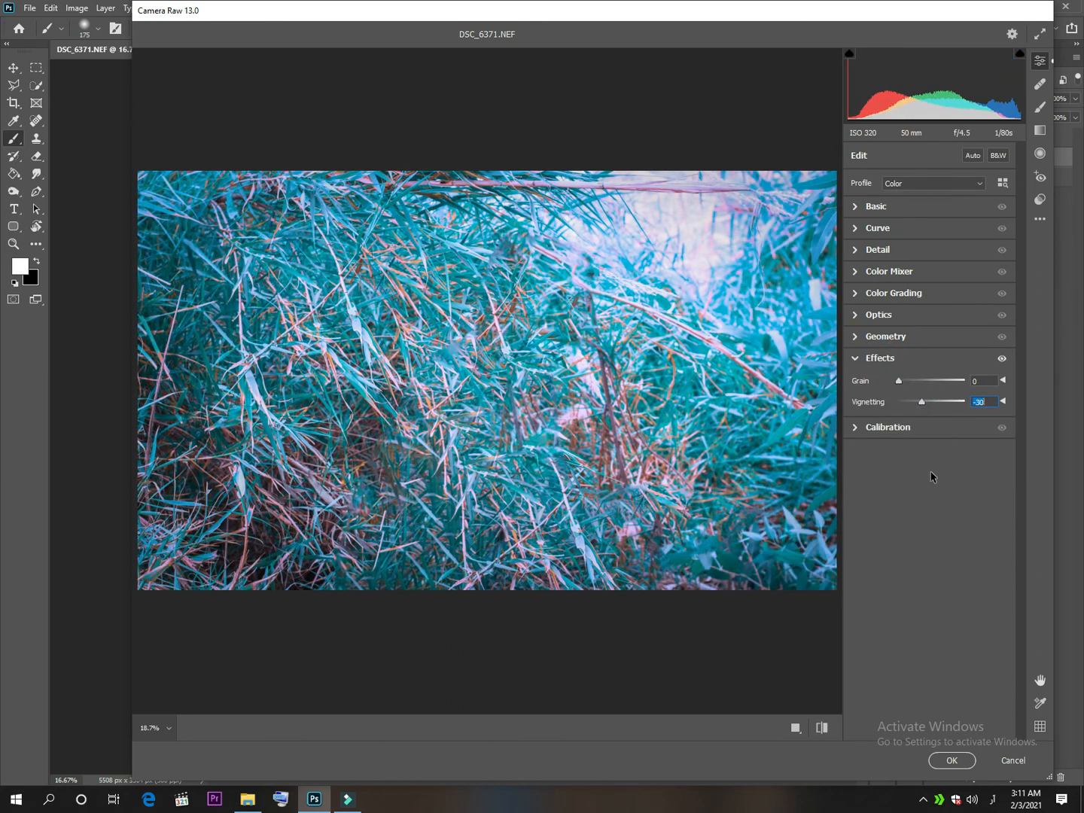
left_click(951, 760)
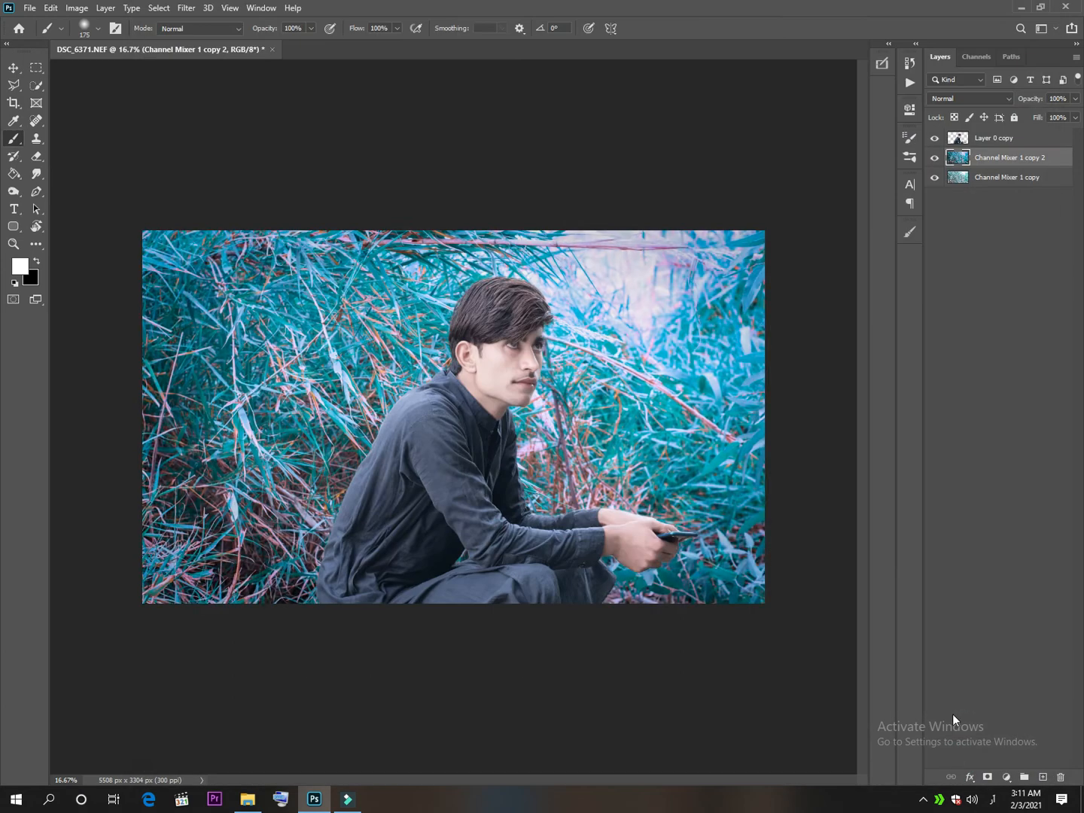
left_click(1022, 8)
left_click(314, 798)
left_click_drag(410, 371, 277, 309)
left_click(967, 98)
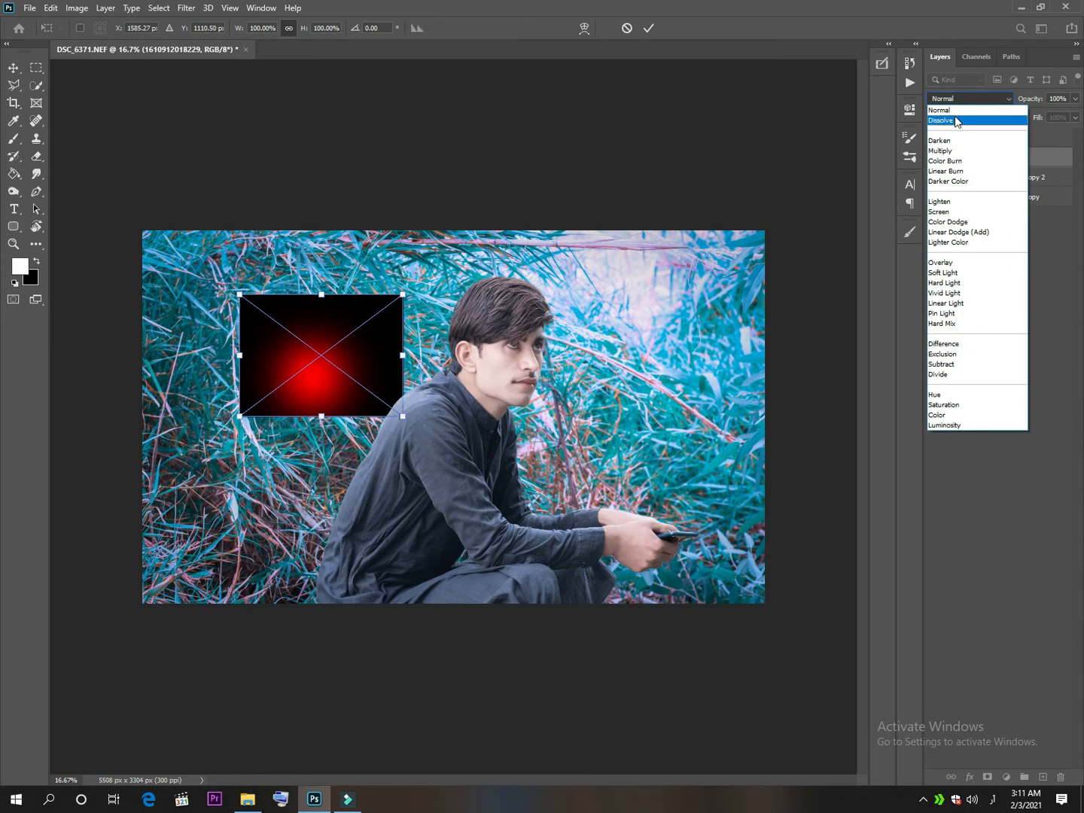
left_click(951, 211)
left_click_drag(402, 416, 545, 560)
left_click_drag(341, 423, 406, 447)
key("Return")
Hide the subject cutout and recolour the glow to orange using Hue/Saturation with Hue +28 and Saturation +66.
left_click(934, 138)
key("v")
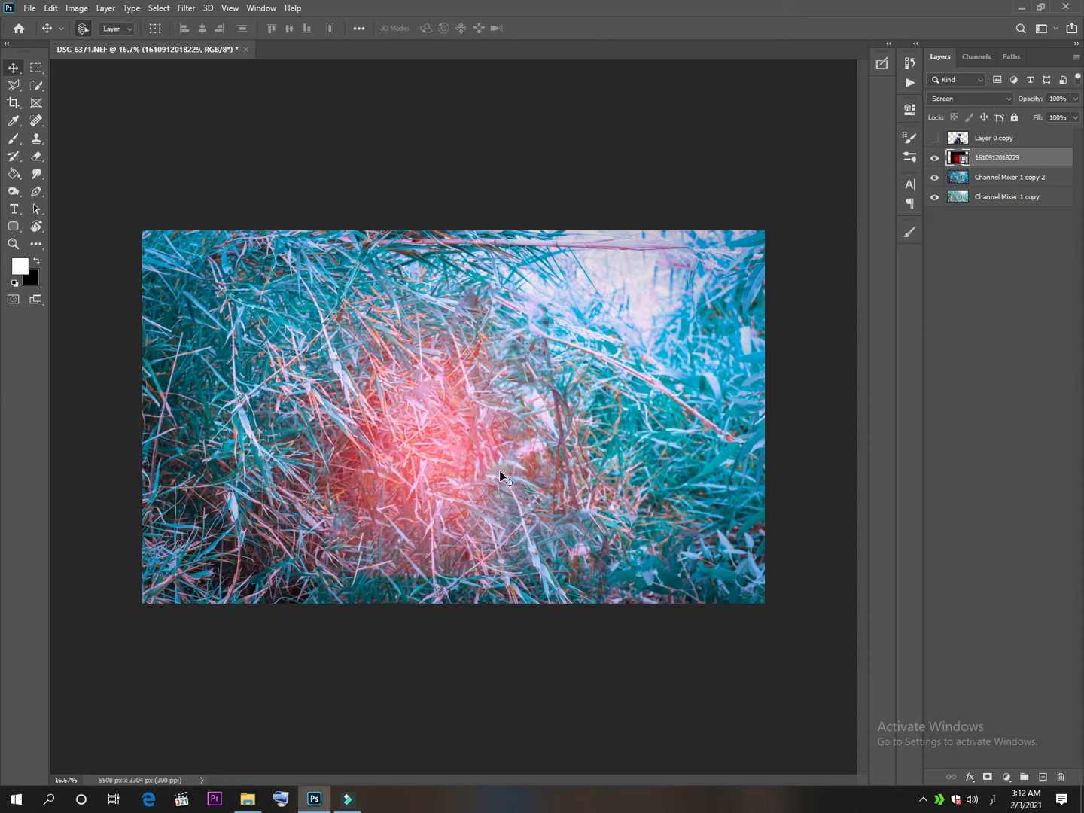
left_click(948, 100)
left_click(948, 101)
key("ctrl+u")
left_click_drag(491, 164, 650, 110)
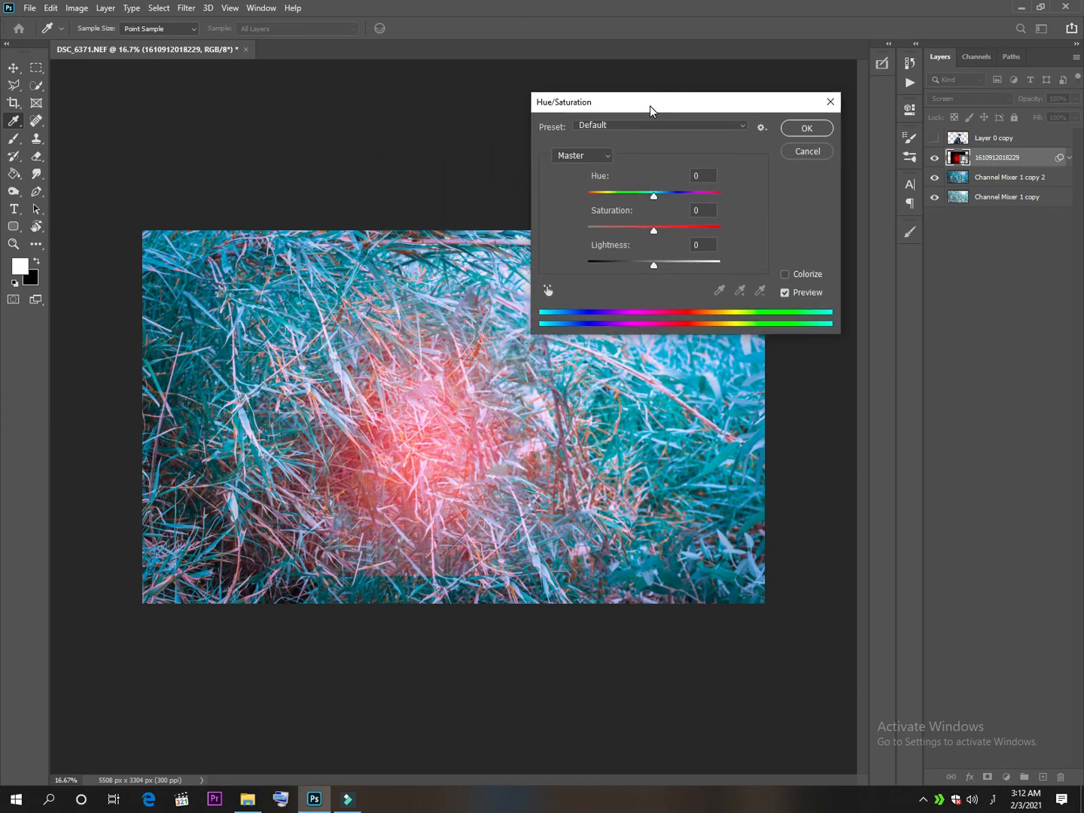
left_click_drag(653, 196, 700, 234)
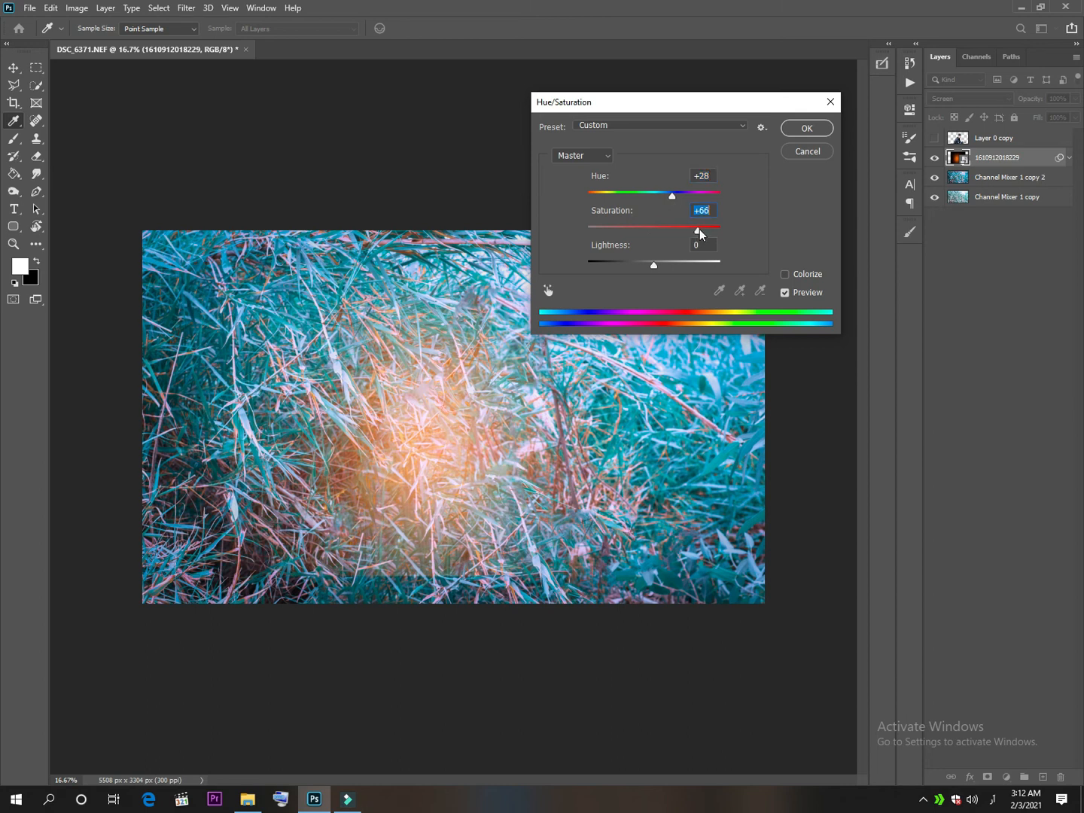
left_click(807, 128)
Set the glow layer to Overlay, add an inverted layer mask, and paint it white over the central grass with a 1600 px brush.
left_click(945, 98)
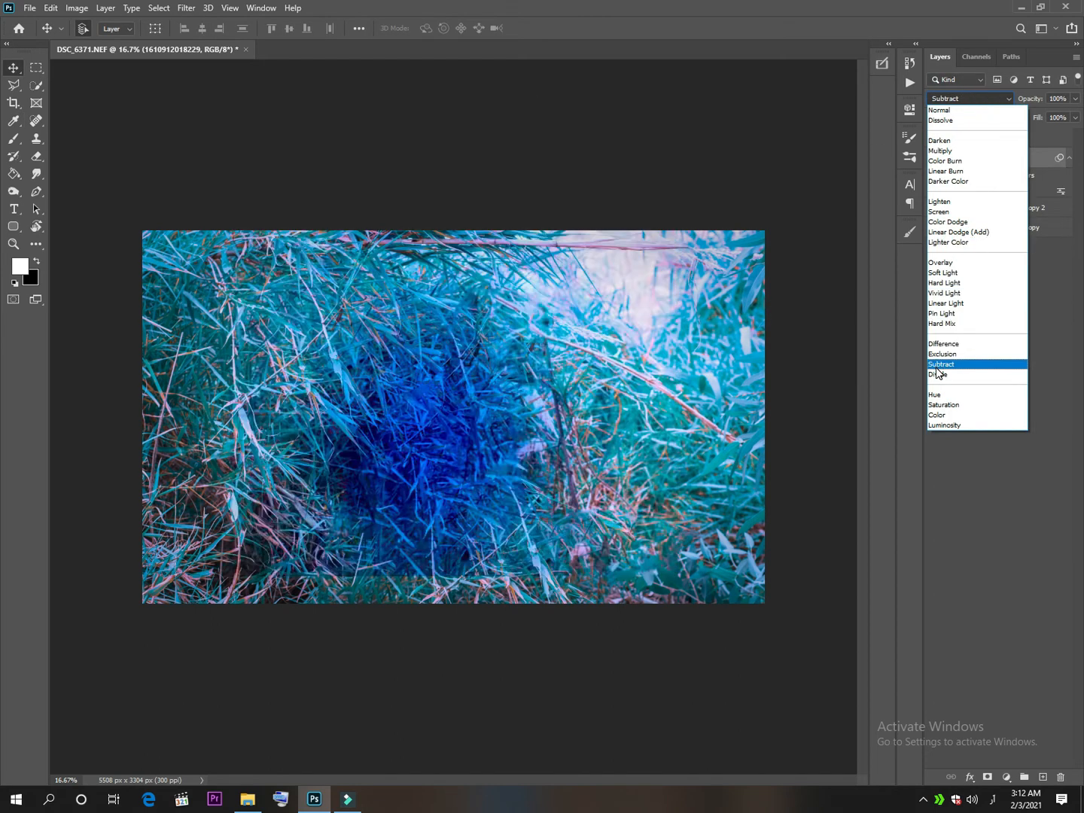
left_click(954, 262)
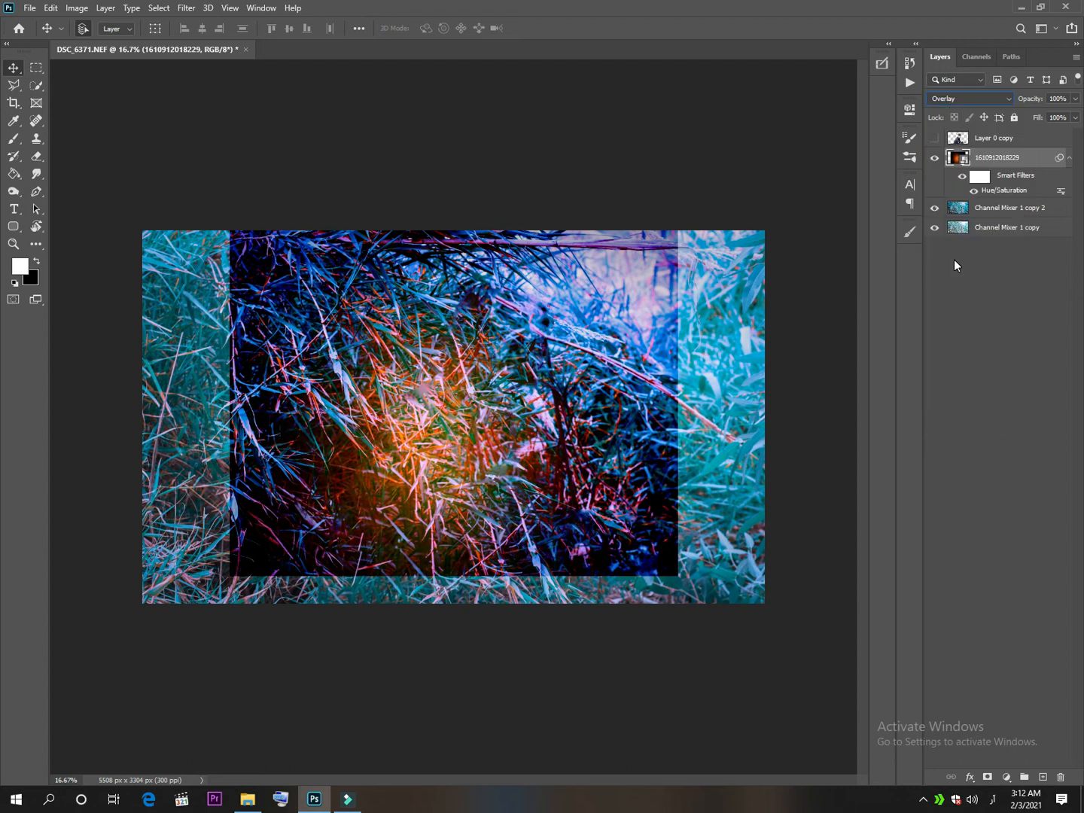
left_click(986, 776)
key("ctrl+i")
key("b")
key("bracketright")
key("bracketright")
key("bracketright")
key("bracketright")
key("bracketright")
key("bracketright")
key("bracketright")
key("bracketright")
key("bracketright")
key("bracketright")
key("bracketright")
mouse_move(376, 394)
left_mouse_down()
mouse_move(406, 391)
mouse_move(399, 444)
mouse_move(500, 376)
left_mouse_up()
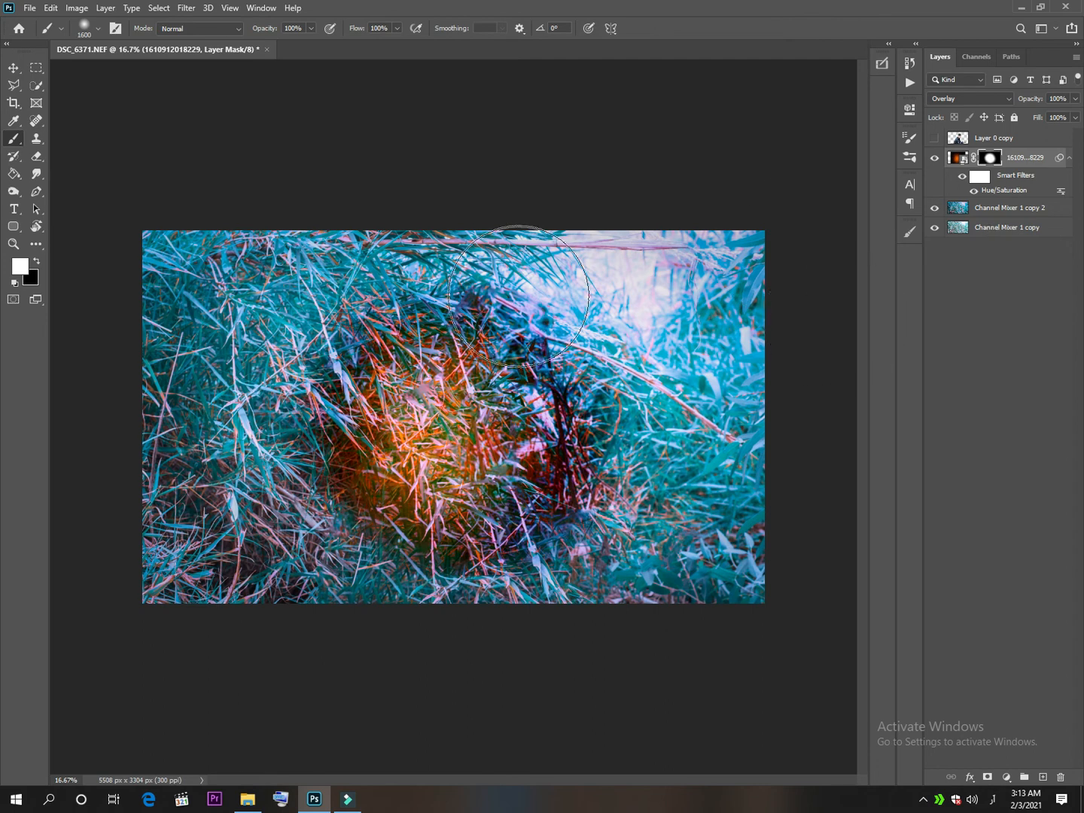
Enlarge the masked glow to about 6341 × 5256 px and paint its mask black around the outer parts of the glow.
key("ctrl+t")
left_click_drag(229, 575, 93, 667)
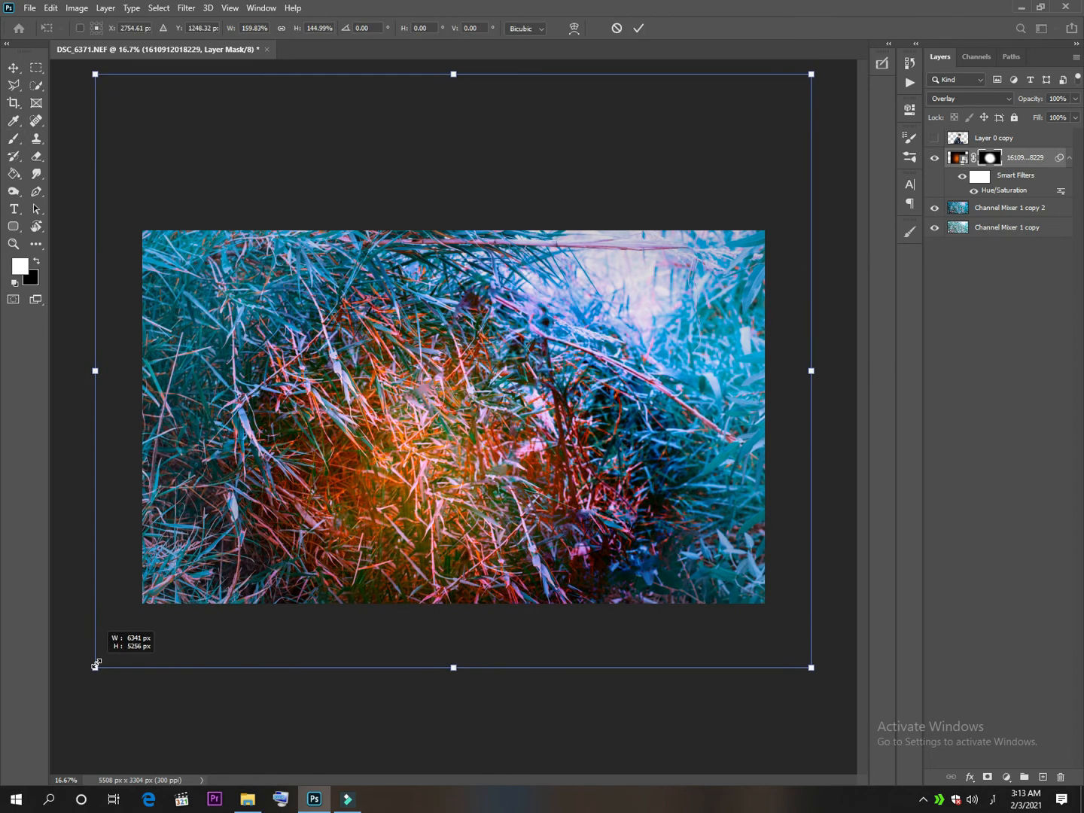
left_click(638, 28)
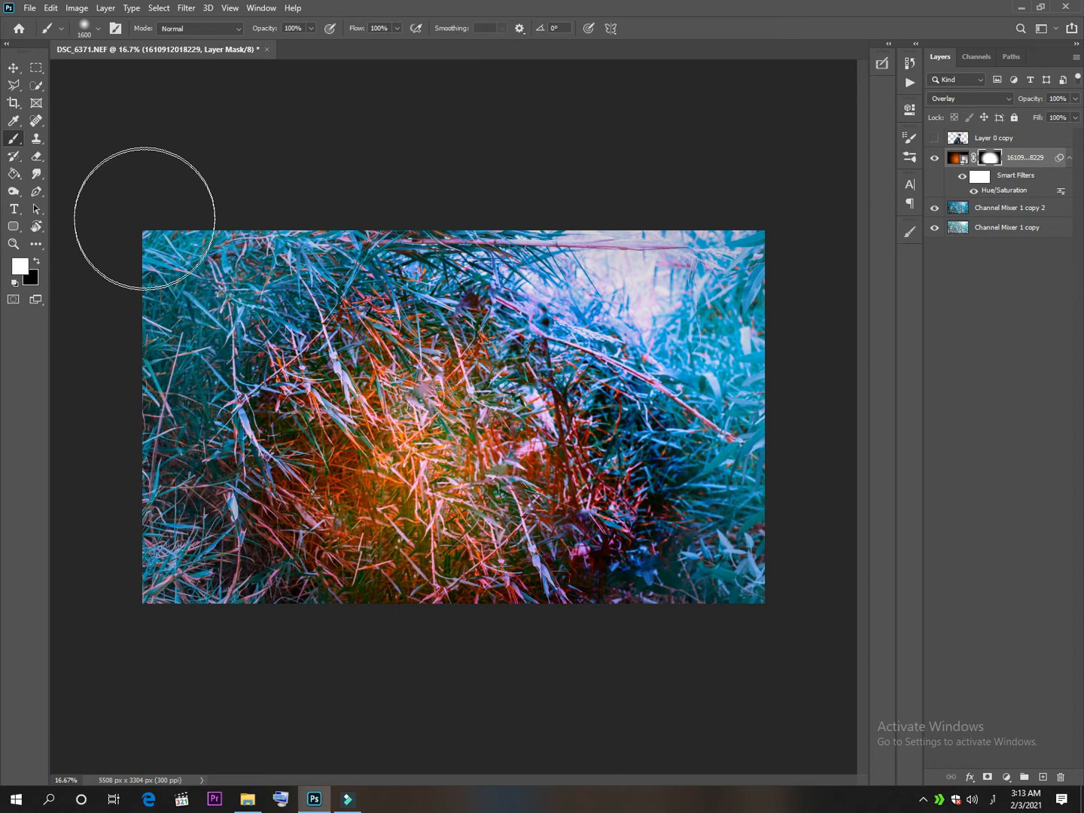
left_click(36, 261)
mouse_move(308, 393)
left_mouse_down()
mouse_move(386, 390)
mouse_move(366, 342)
mouse_move(248, 529)
mouse_move(527, 633)
mouse_move(542, 311)
mouse_move(497, 293)
mouse_move(662, 557)
left_mouse_up()
Enlarge the masked glow further, reposition it behind the subject's back, and show the subject cutout again.
key("ctrl+t")
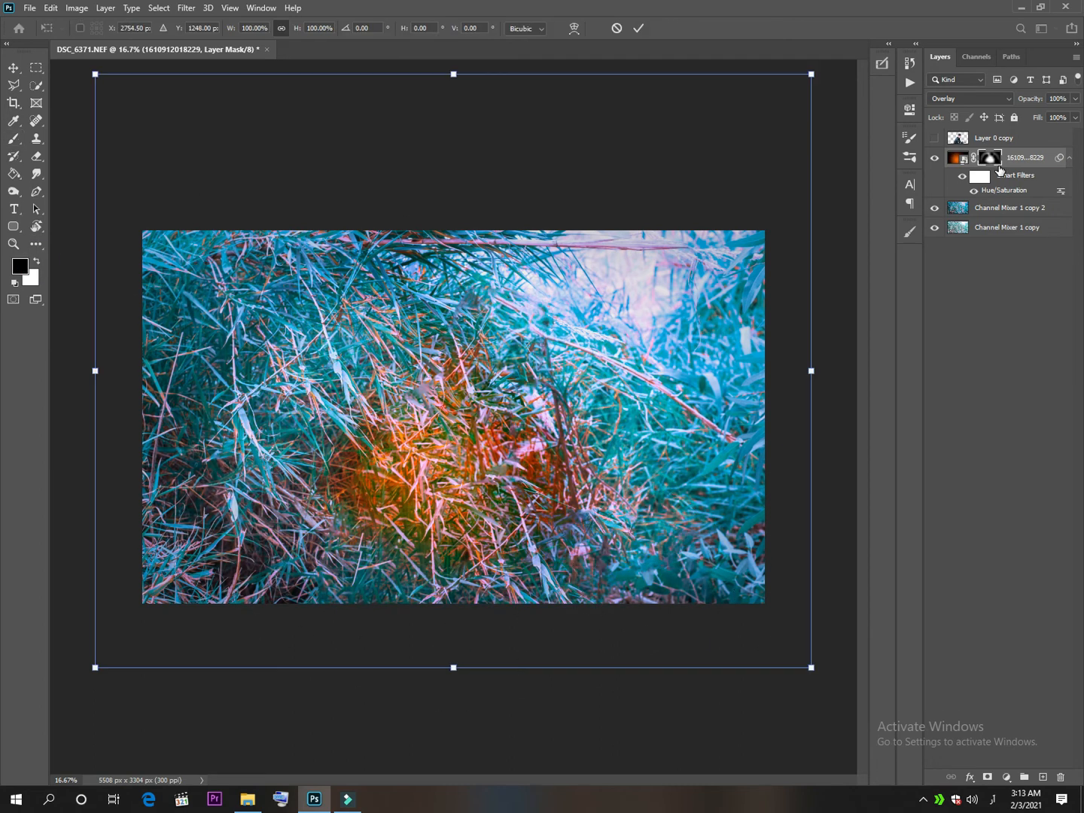
left_click_drag(93, 665, 29, 765)
left_click_drag(456, 506, 430, 466)
left_click_drag(427, 715, 450, 771)
left_click(935, 140)
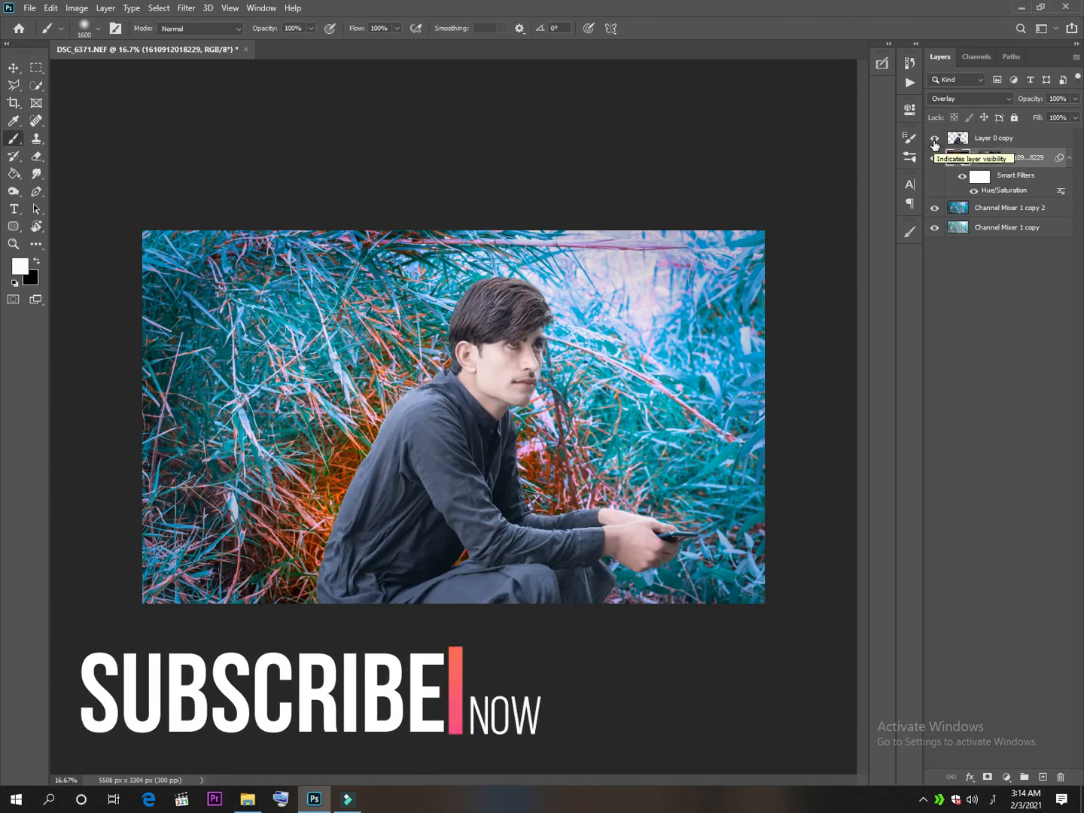
Try Color Dodge and Screen blending on the glow layer, return it to Overlay, and lower its opacity to 51%.
left_click(981, 98)
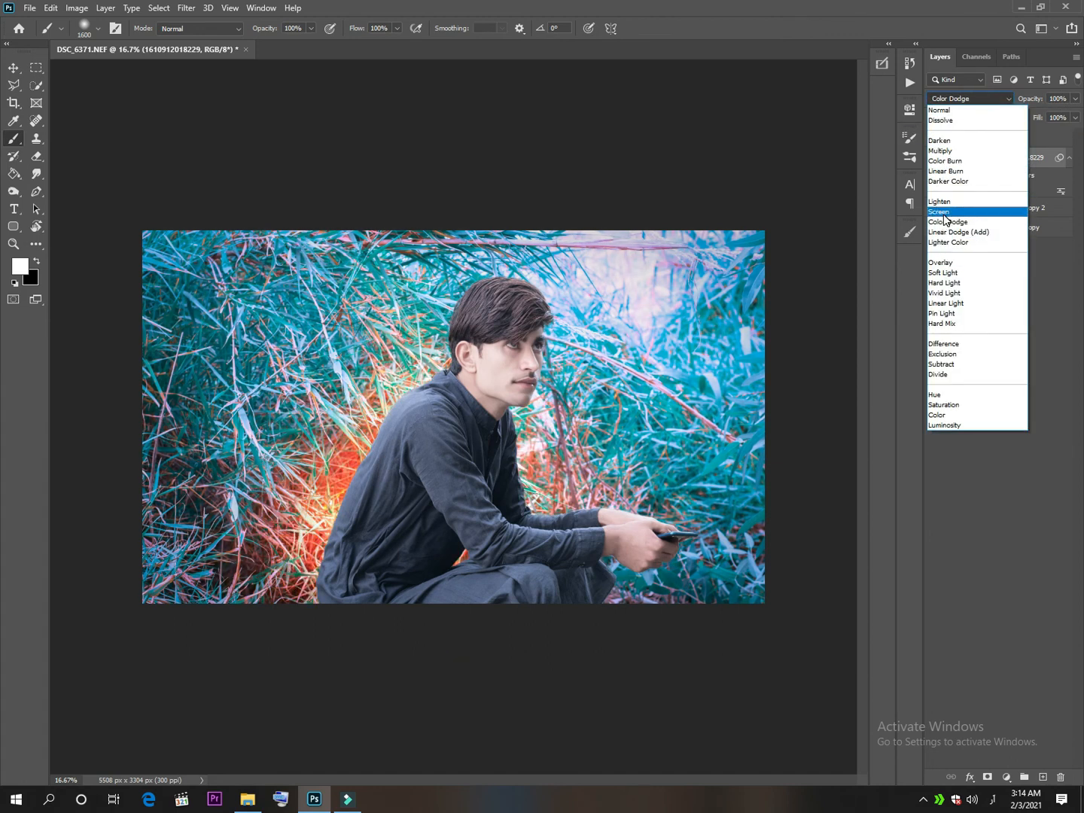
left_click(941, 211)
left_click(953, 99)
left_click(941, 261)
left_click(1075, 98)
left_click_drag(1076, 116, 1043, 116)
Repaint the glow layer's mask beside the subject's chest and over the grass behind his back, using 50% brush opacity.
left_click(992, 158)
key("x")
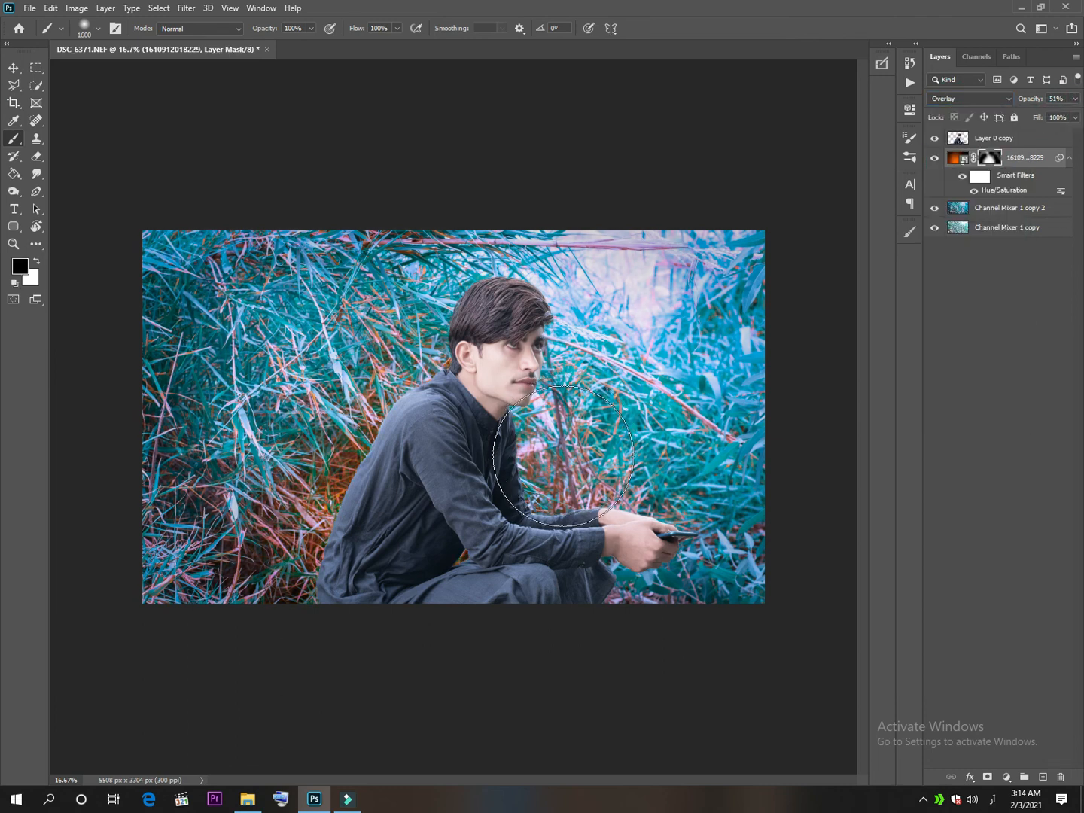
mouse_move(540, 452)
left_mouse_down()
mouse_move(560, 437)
mouse_move(526, 497)
left_mouse_up()
mouse_move(210, 507)
left_mouse_down()
mouse_move(320, 463)
mouse_move(248, 602)
mouse_move(246, 529)
left_mouse_up()
key("5")
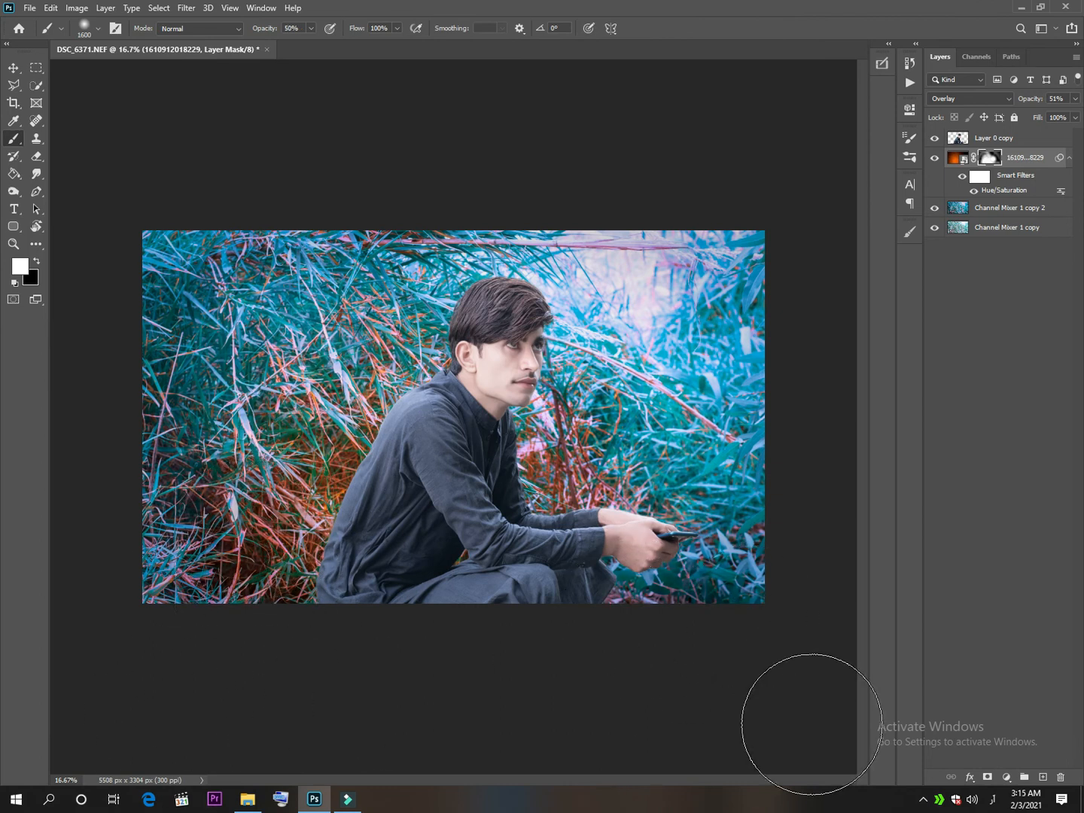
Open the merged top layer in the Camera Raw filter and raise Clarity to +12.
left_click(1001, 138)
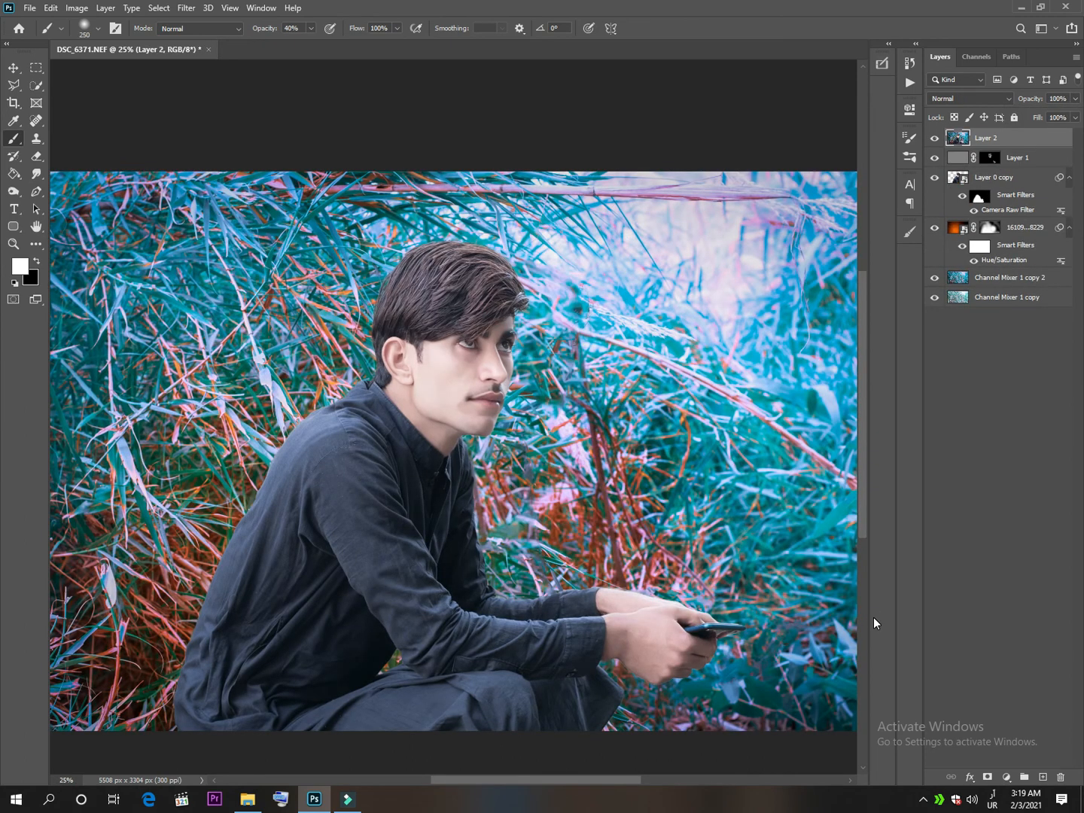
key("ctrl+shift+a")
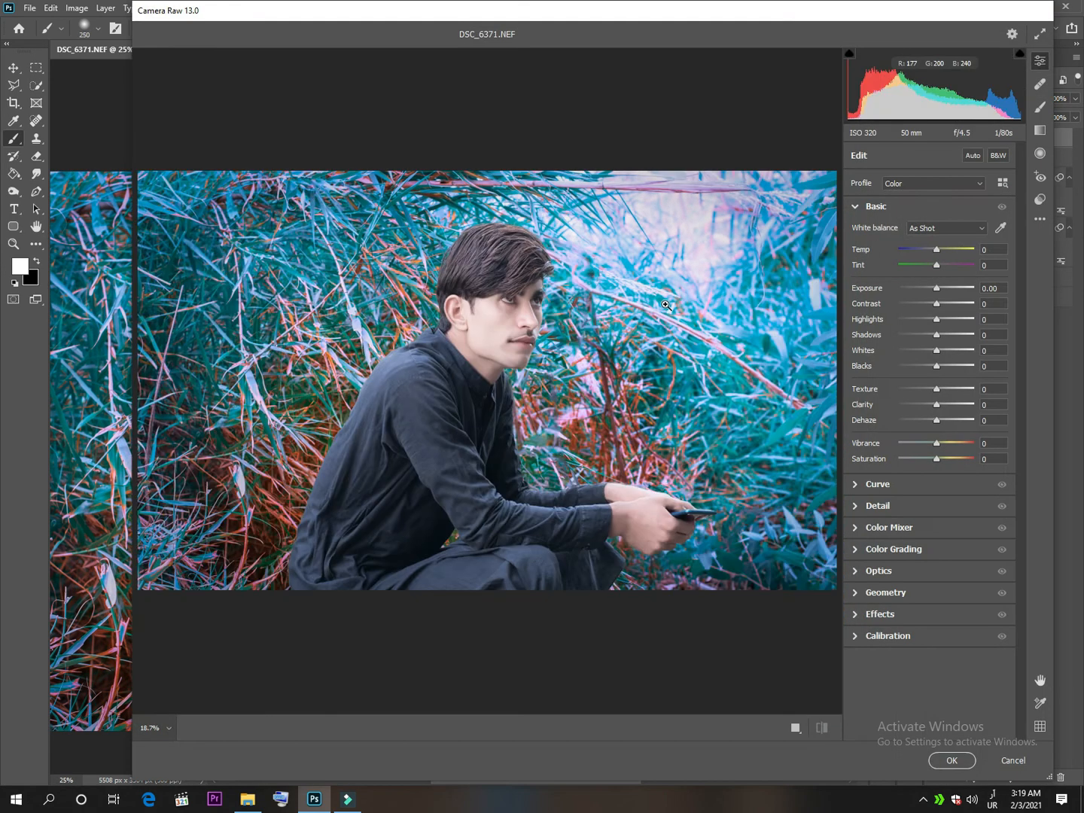
left_click_drag(937, 405, 942, 409)
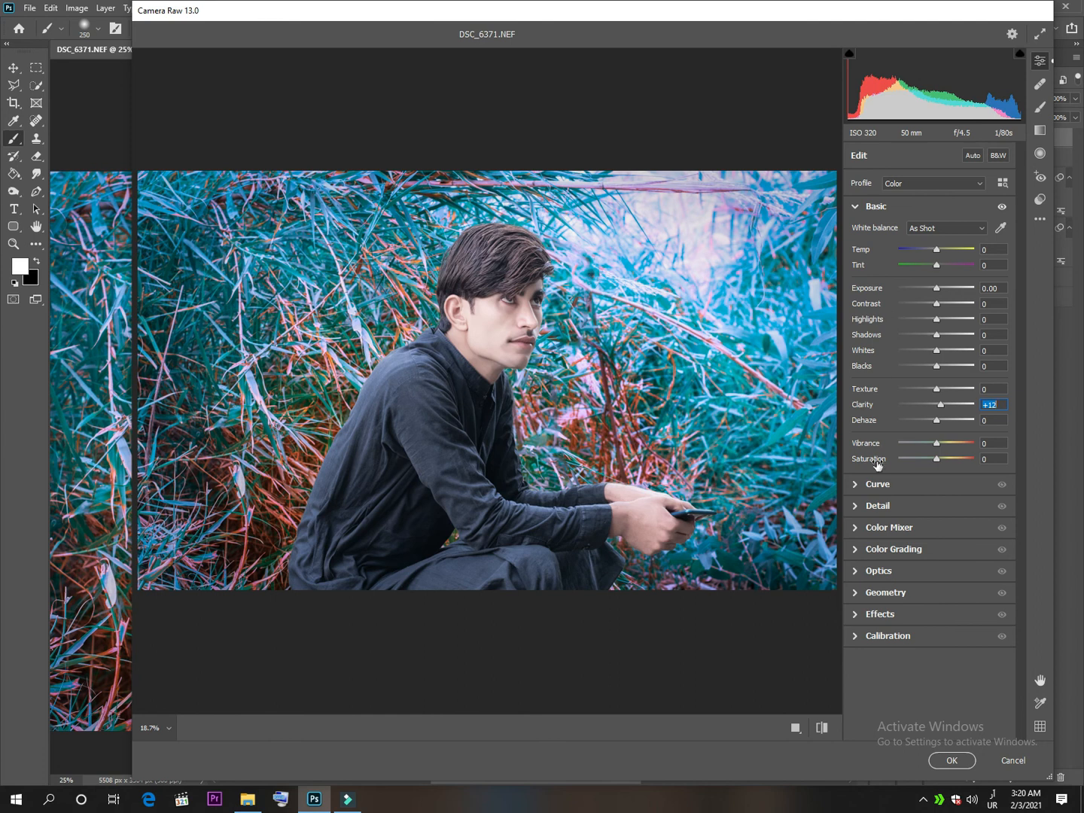
Set Sharpen to 43 in the Camera Raw detail settings, keep noise reduction at 0, and apply the filter.
left_click(864, 213)
left_click(866, 249)
left_click(901, 272)
left_click_drag(902, 276, 921, 276)
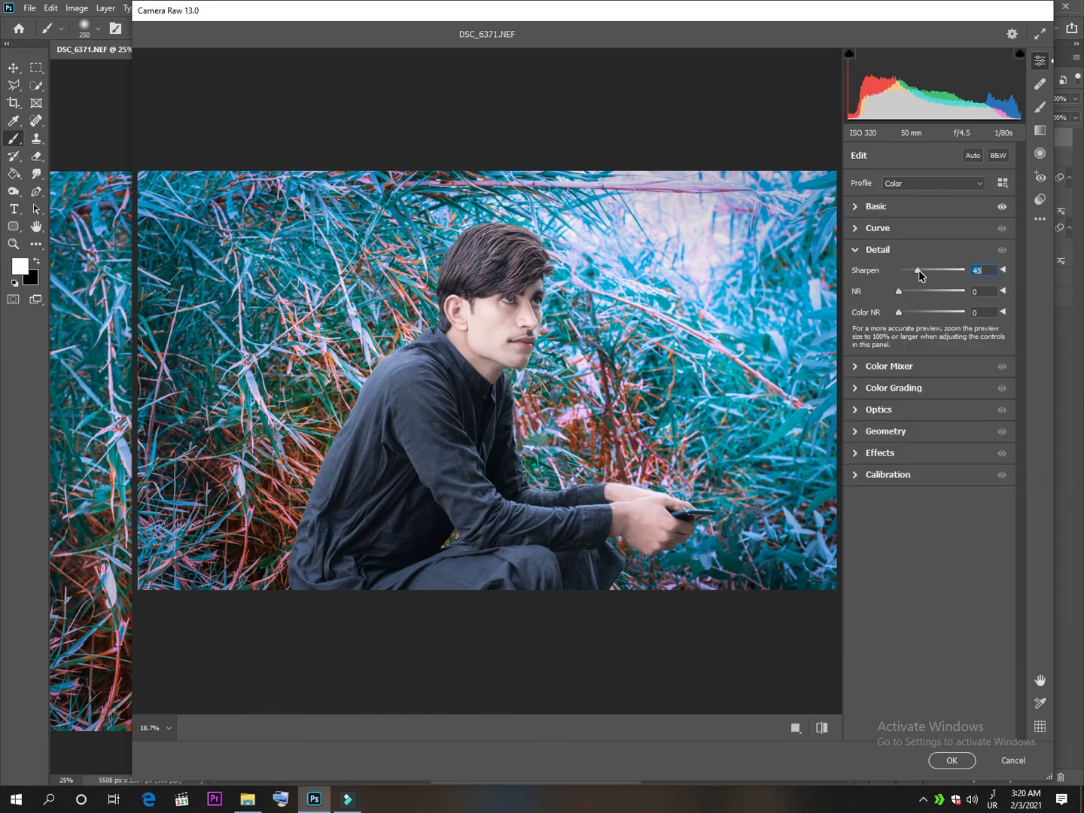
left_click(913, 292)
left_click_drag(913, 293, 883, 296)
left_click(905, 476)
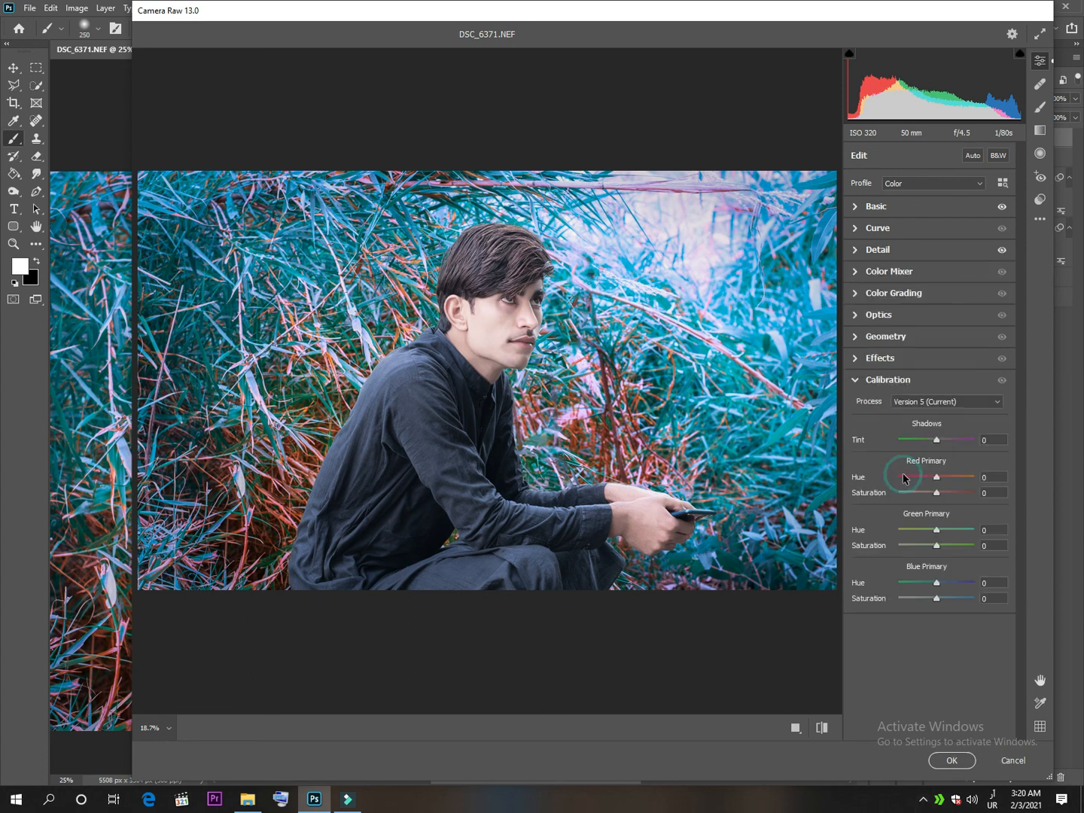
left_click(955, 760)
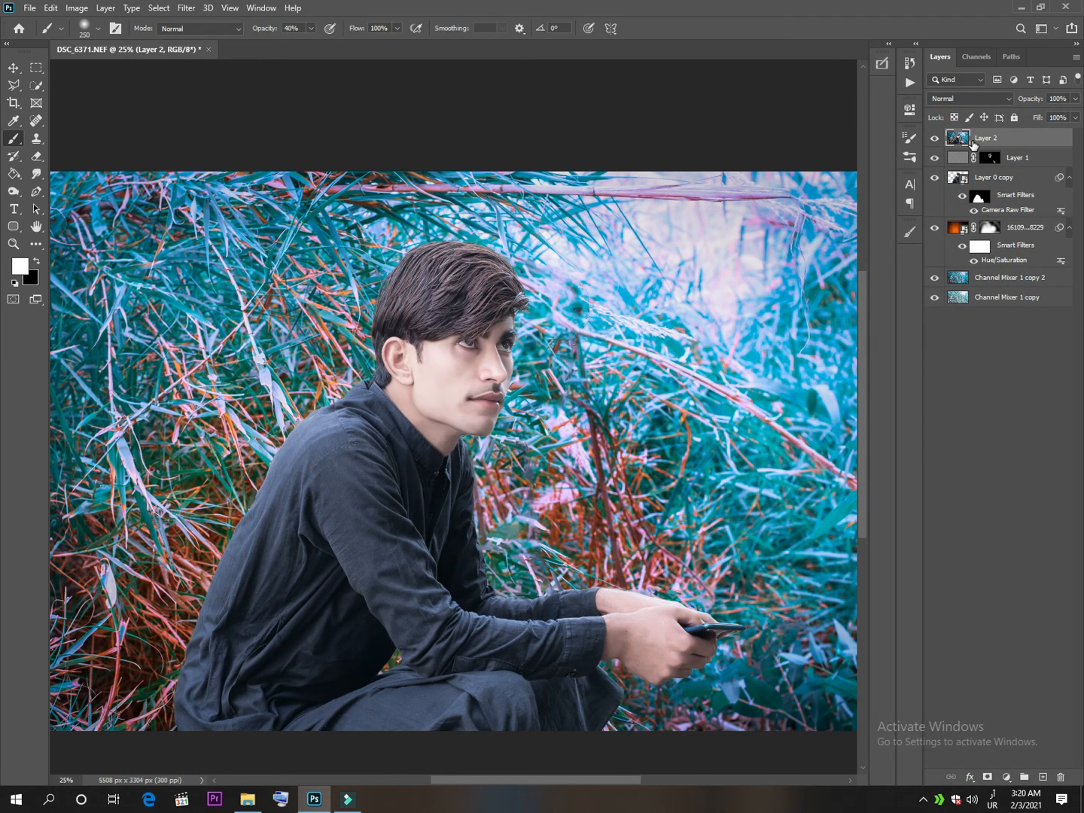
Stamp all visible layers into a new top layer and open it in the SkinFiner filter.
key("ctrl+alt+shift+e")
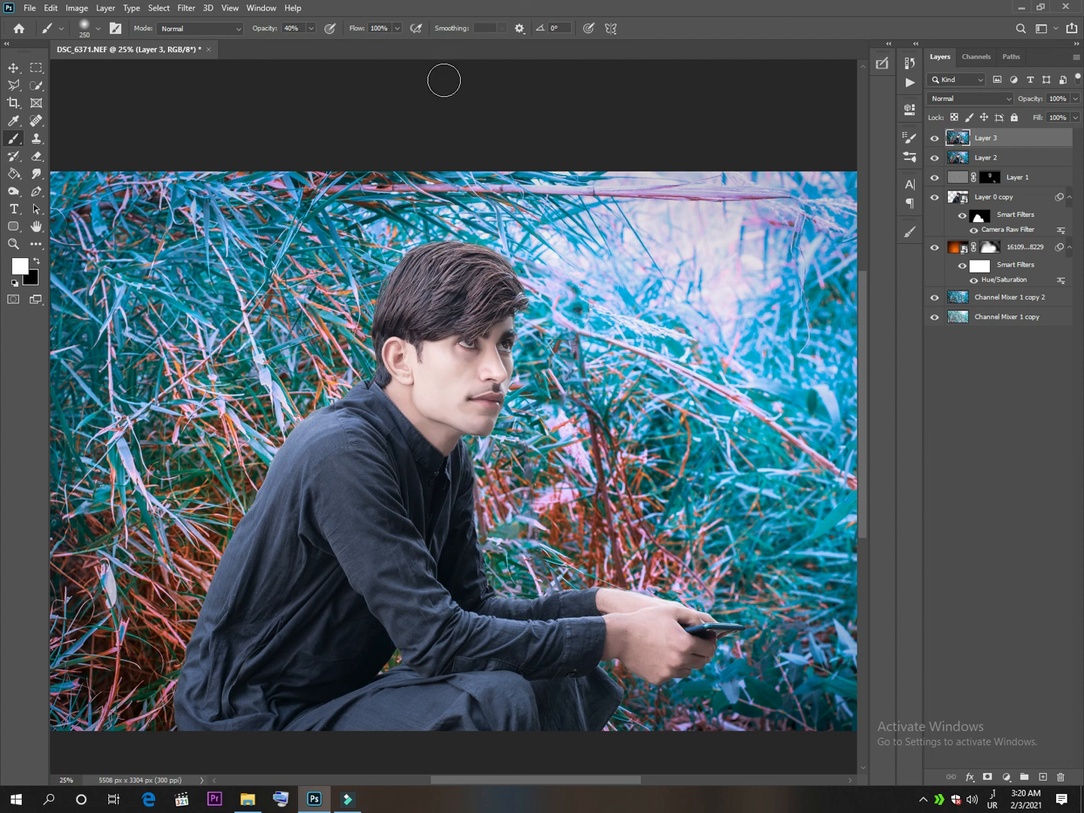
key("0")
left_click(186, 8)
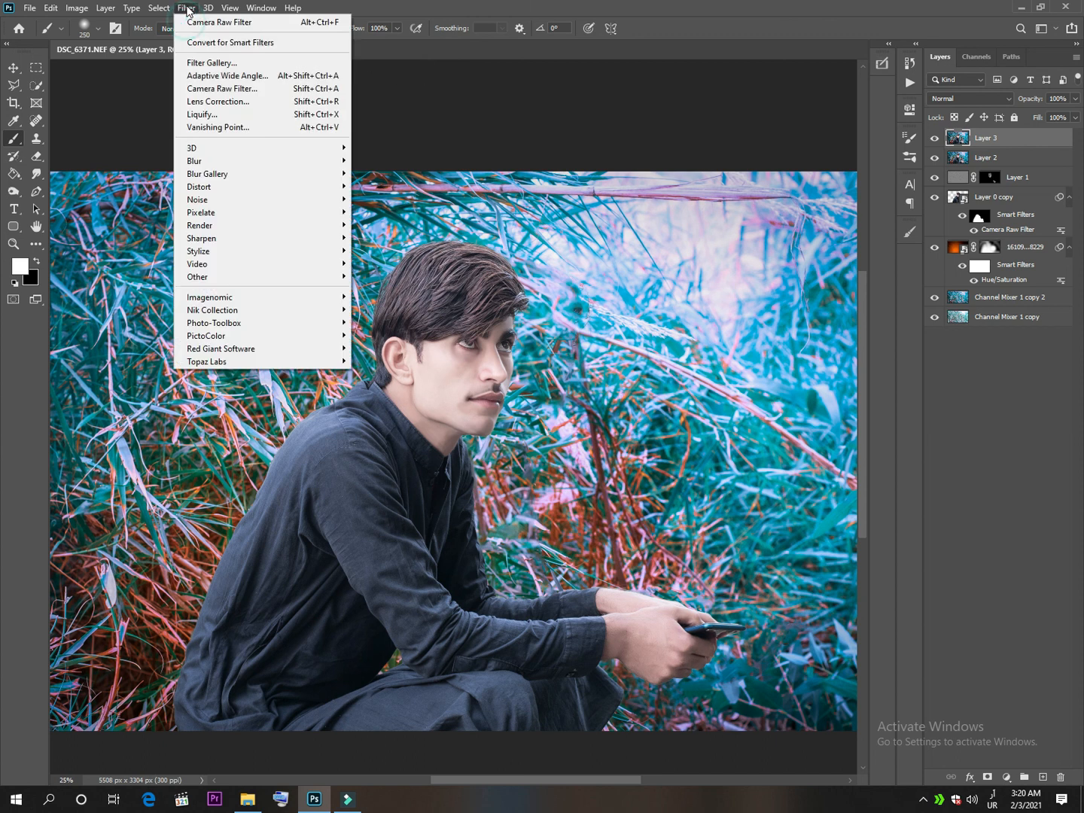
mouse_move(254, 322)
left_click(359, 327)
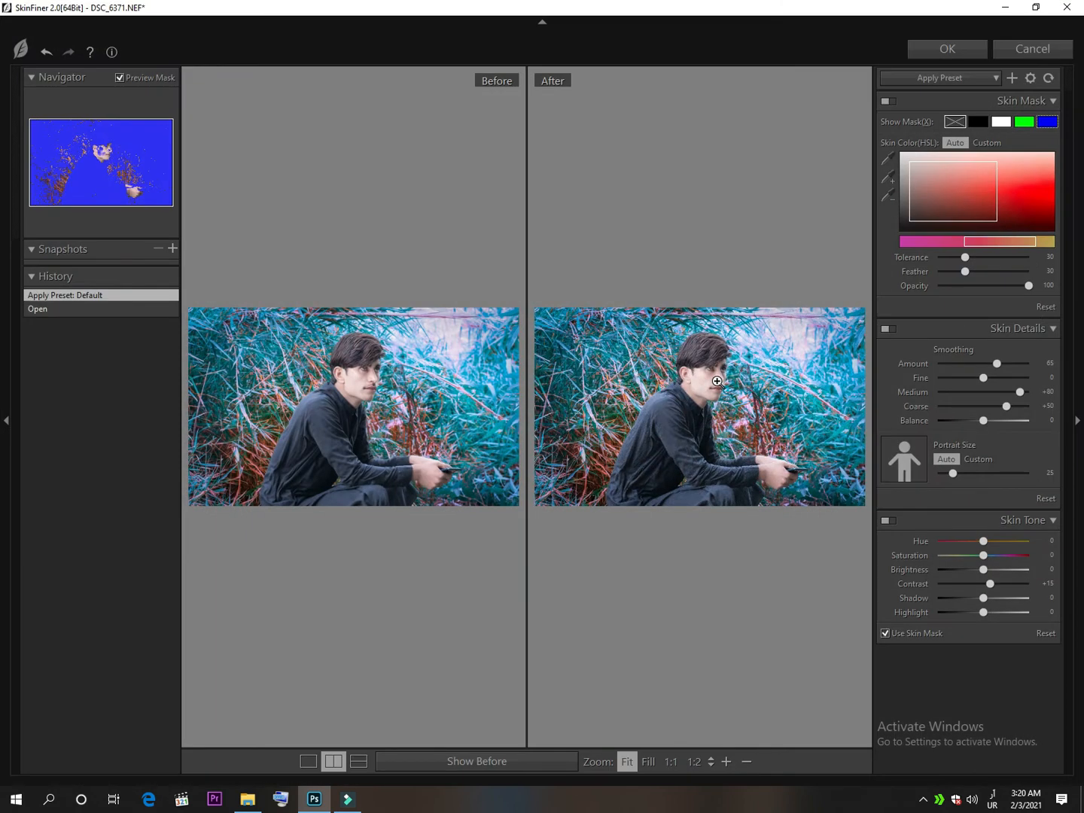
Set the skin tone to Brightness +15, Saturation +41 and Hue +10, and apply the skin smoothing.
left_click(717, 381)
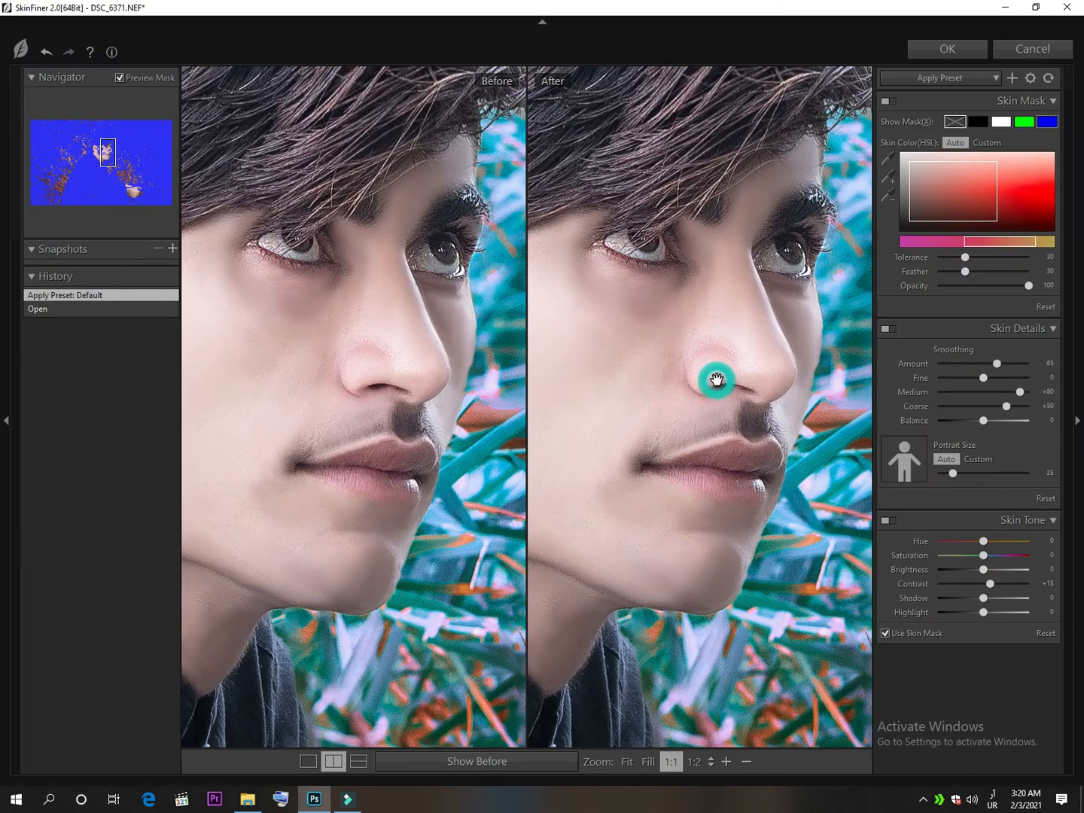
left_click_drag(668, 438, 746, 484)
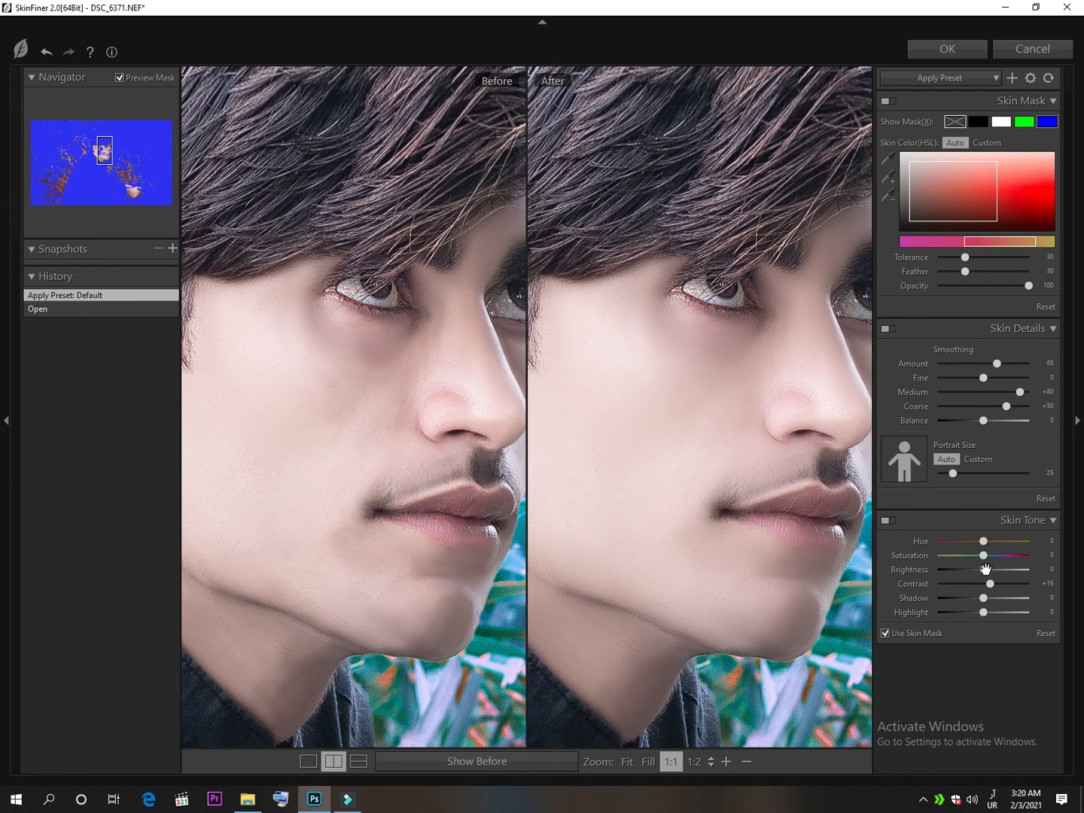
mouse_move(984, 569)
left_mouse_down()
mouse_move(992, 576)
mouse_move(1006, 555)
mouse_move(991, 542)
left_mouse_up()
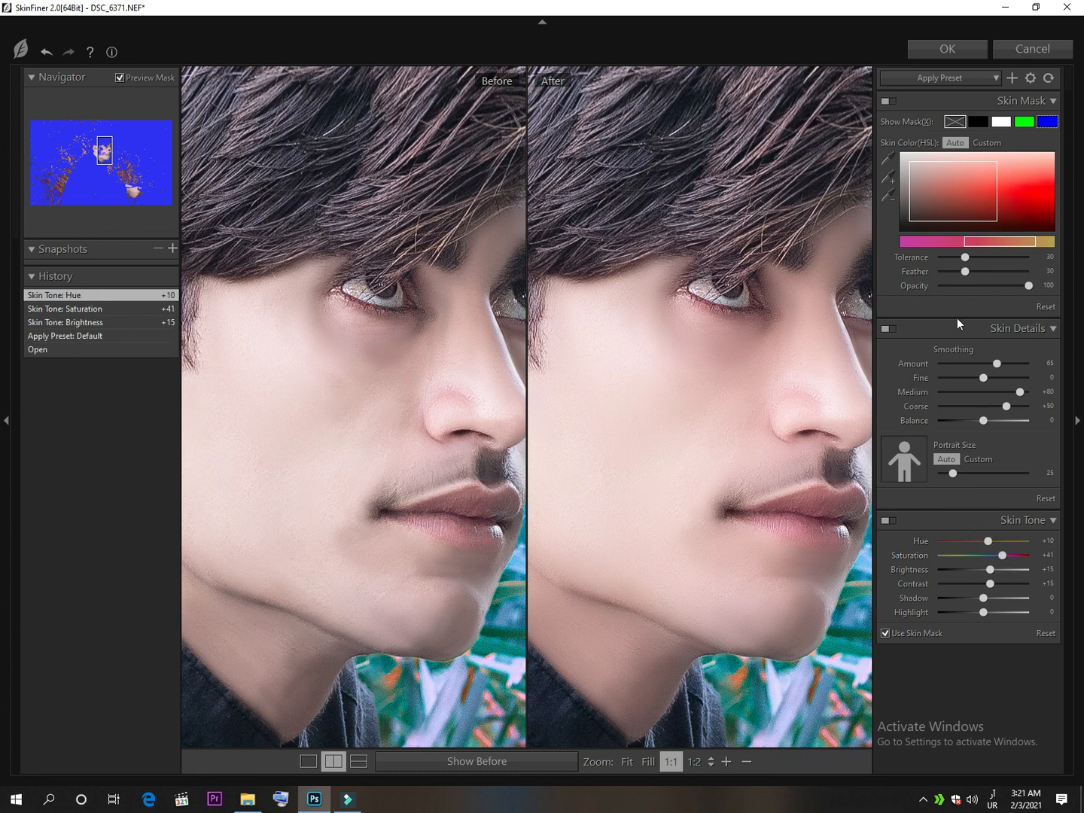
left_click(948, 49)
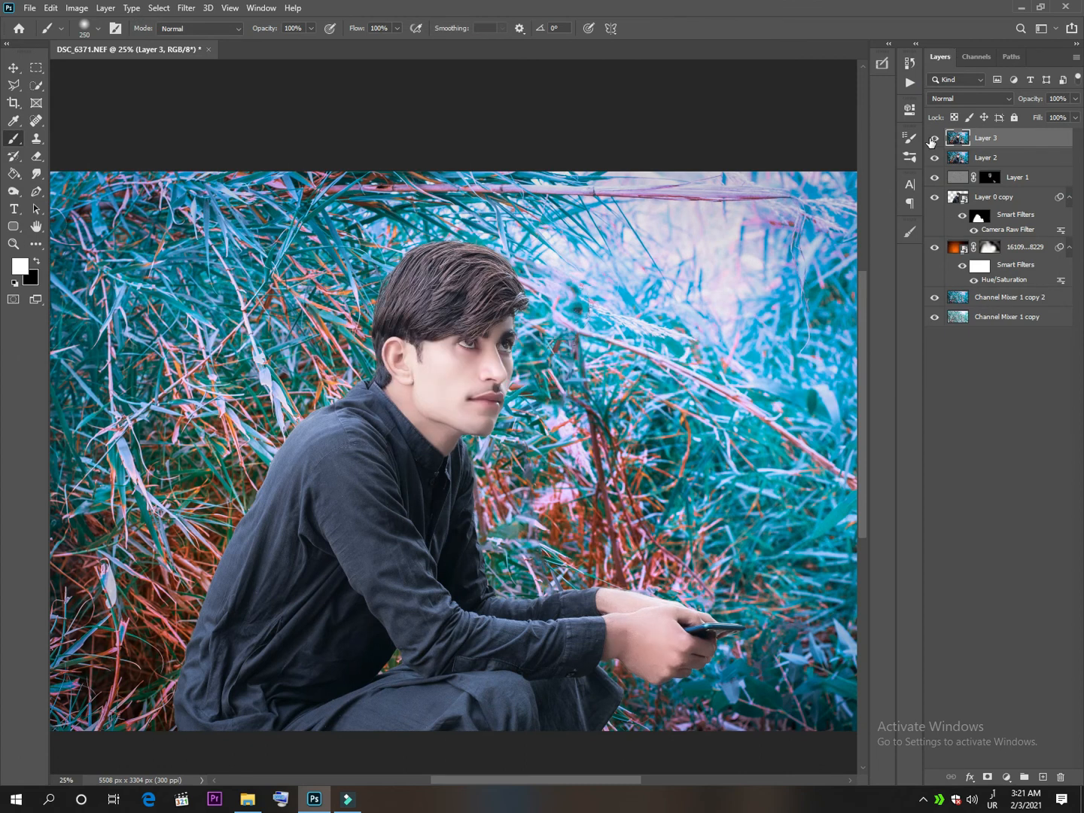
Compare the image with and without the smoothed skin layer, and stamp all visible layers into another new layer.
key("ctrl+minus")
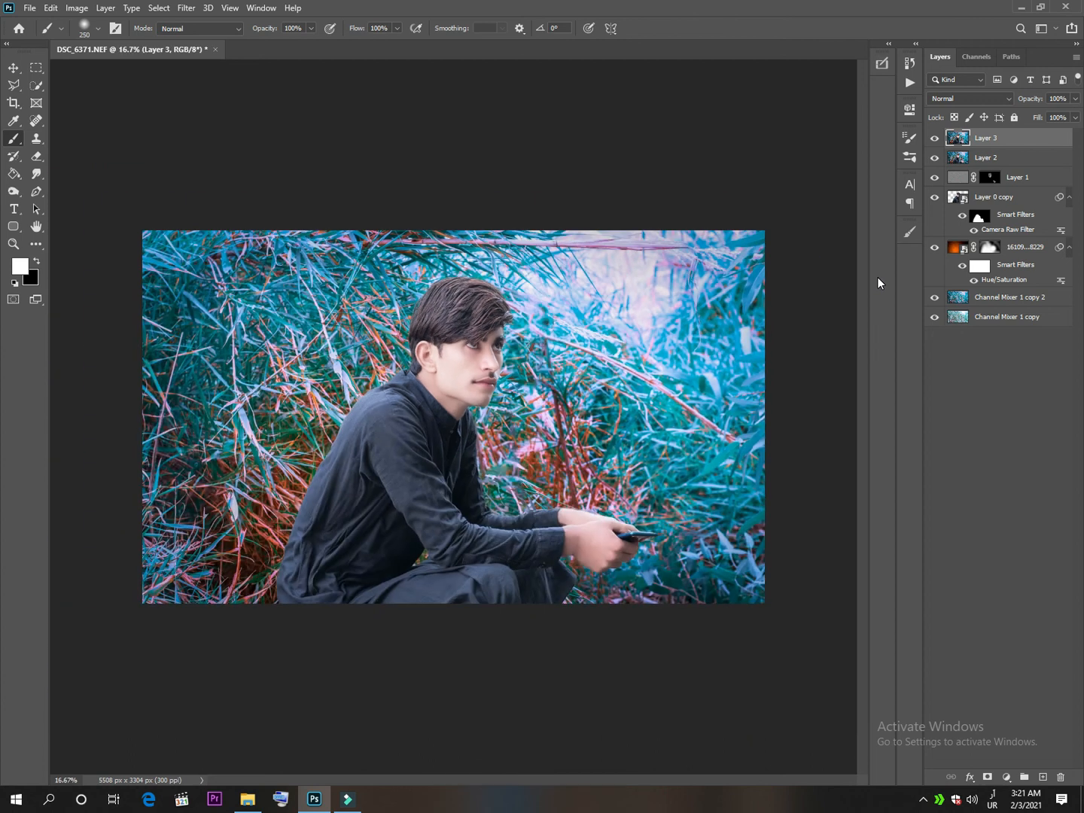
left_click(935, 139)
left_click(934, 138)
key("ctrl+shift+alt+e")
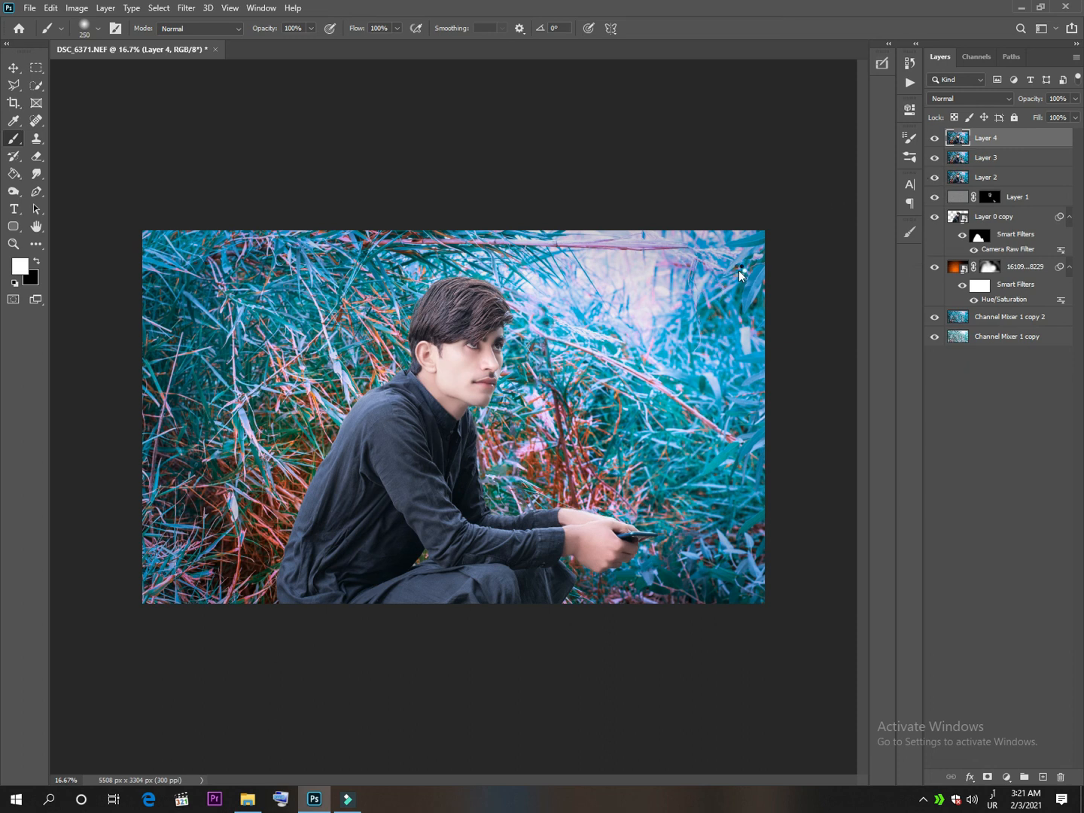
In Camera Raw calibration, set the primary saturations to Red +6, Green +8 and Blue +3 for the new merged layer.
key("ctrl+shift+a")
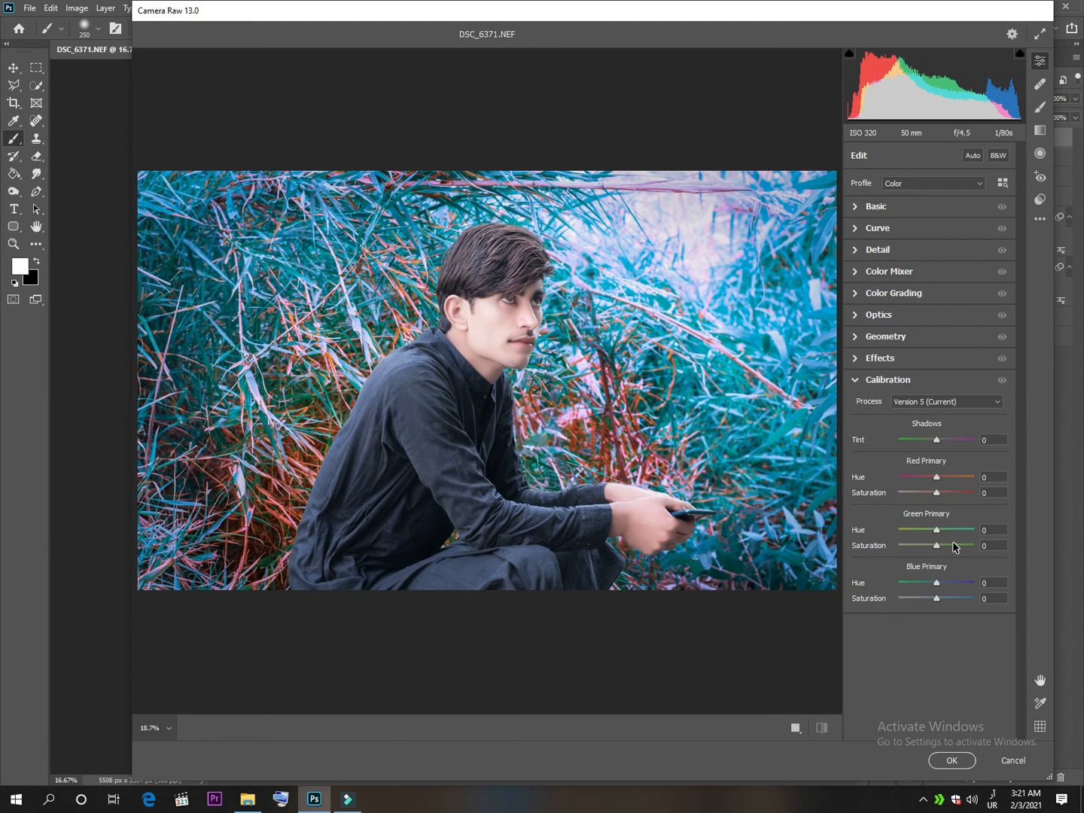
left_click_drag(937, 492, 940, 493)
left_click_drag(940, 544, 942, 543)
left_click_drag(937, 599, 939, 599)
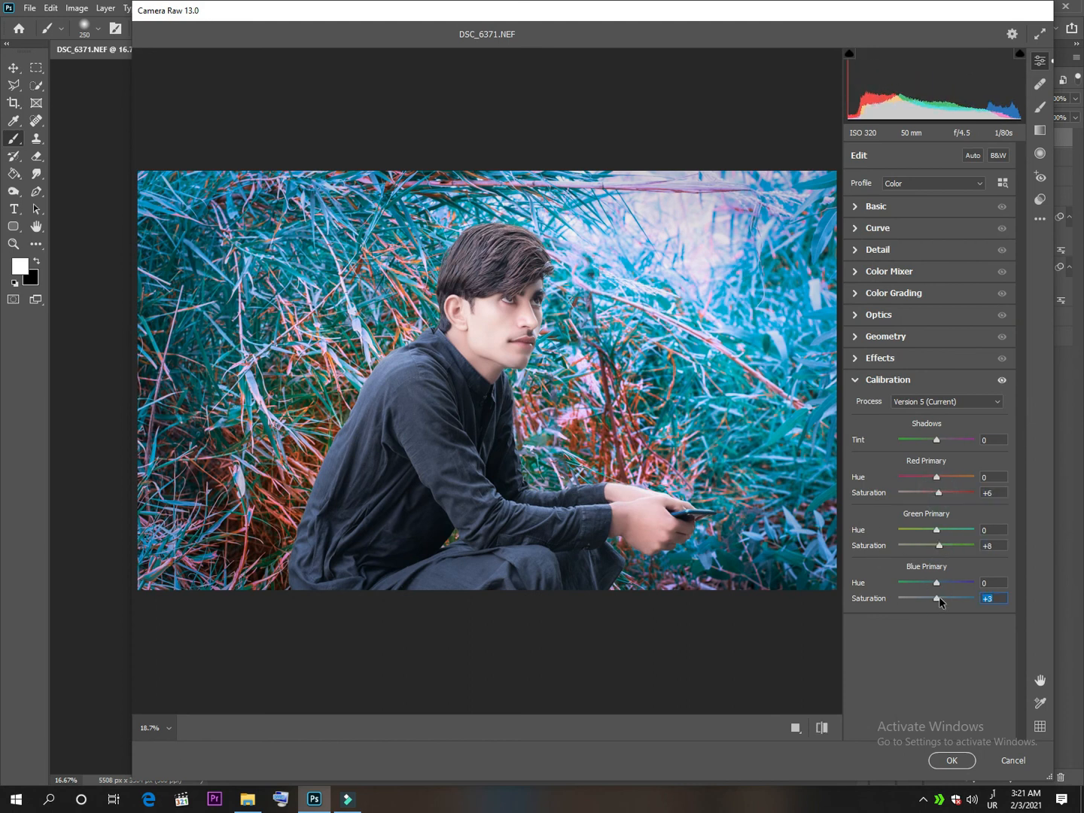